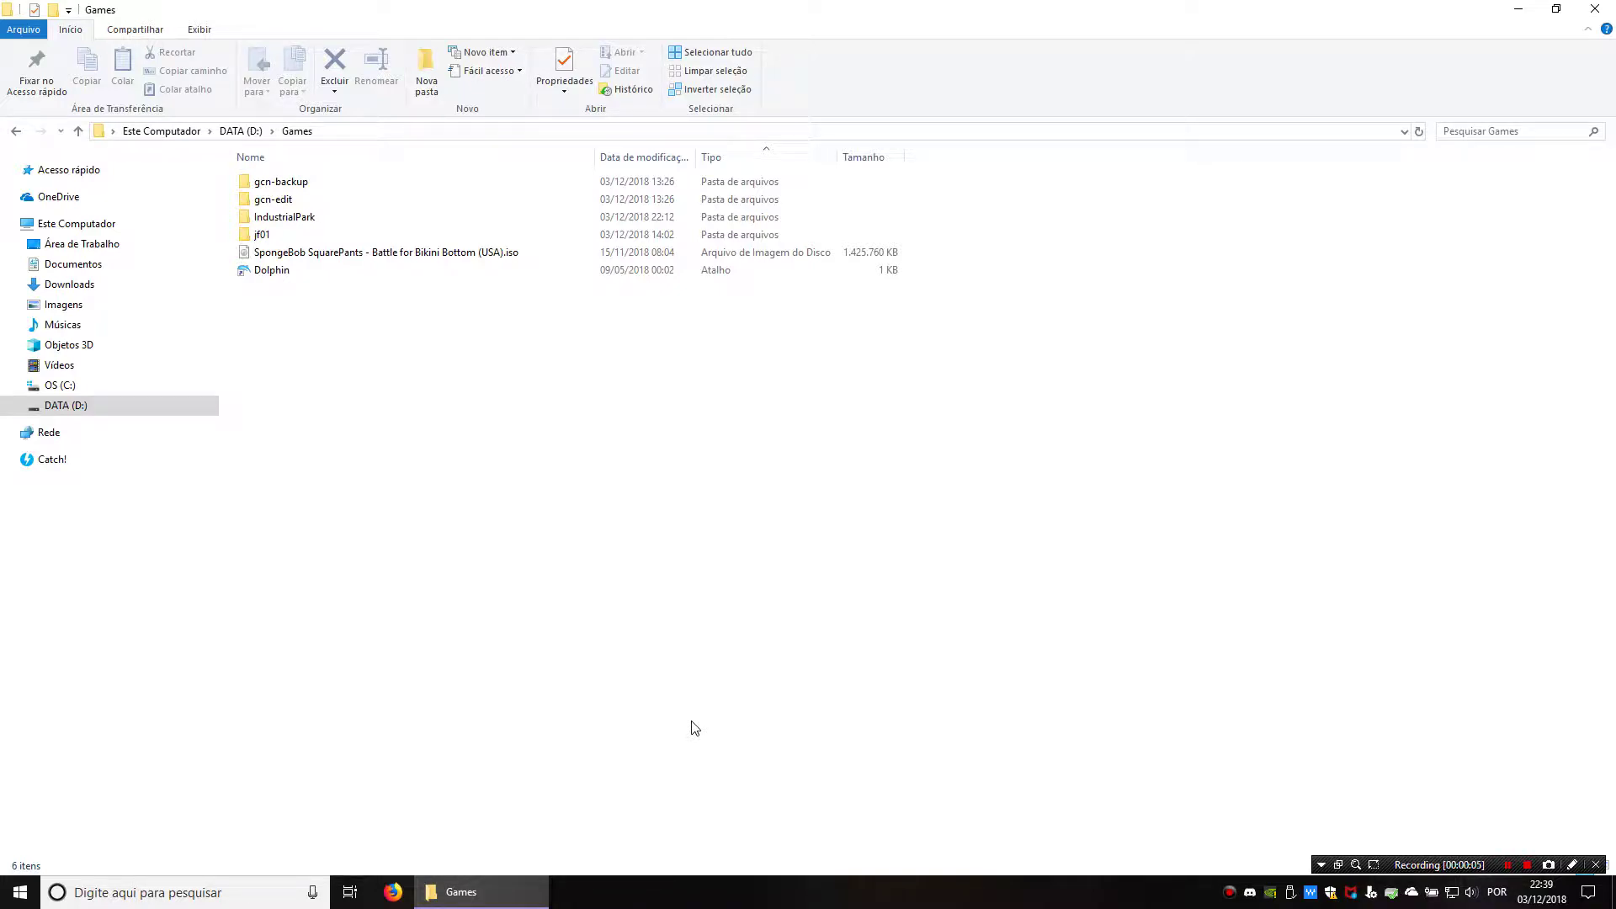
- Open the jf01.HOP archive from the gcn-edit\files\jf folder in Industrial Park
{"action": "double_click", "coordinate": [278, 200]}
{"action": "double_click", "coordinate": [264, 182]}
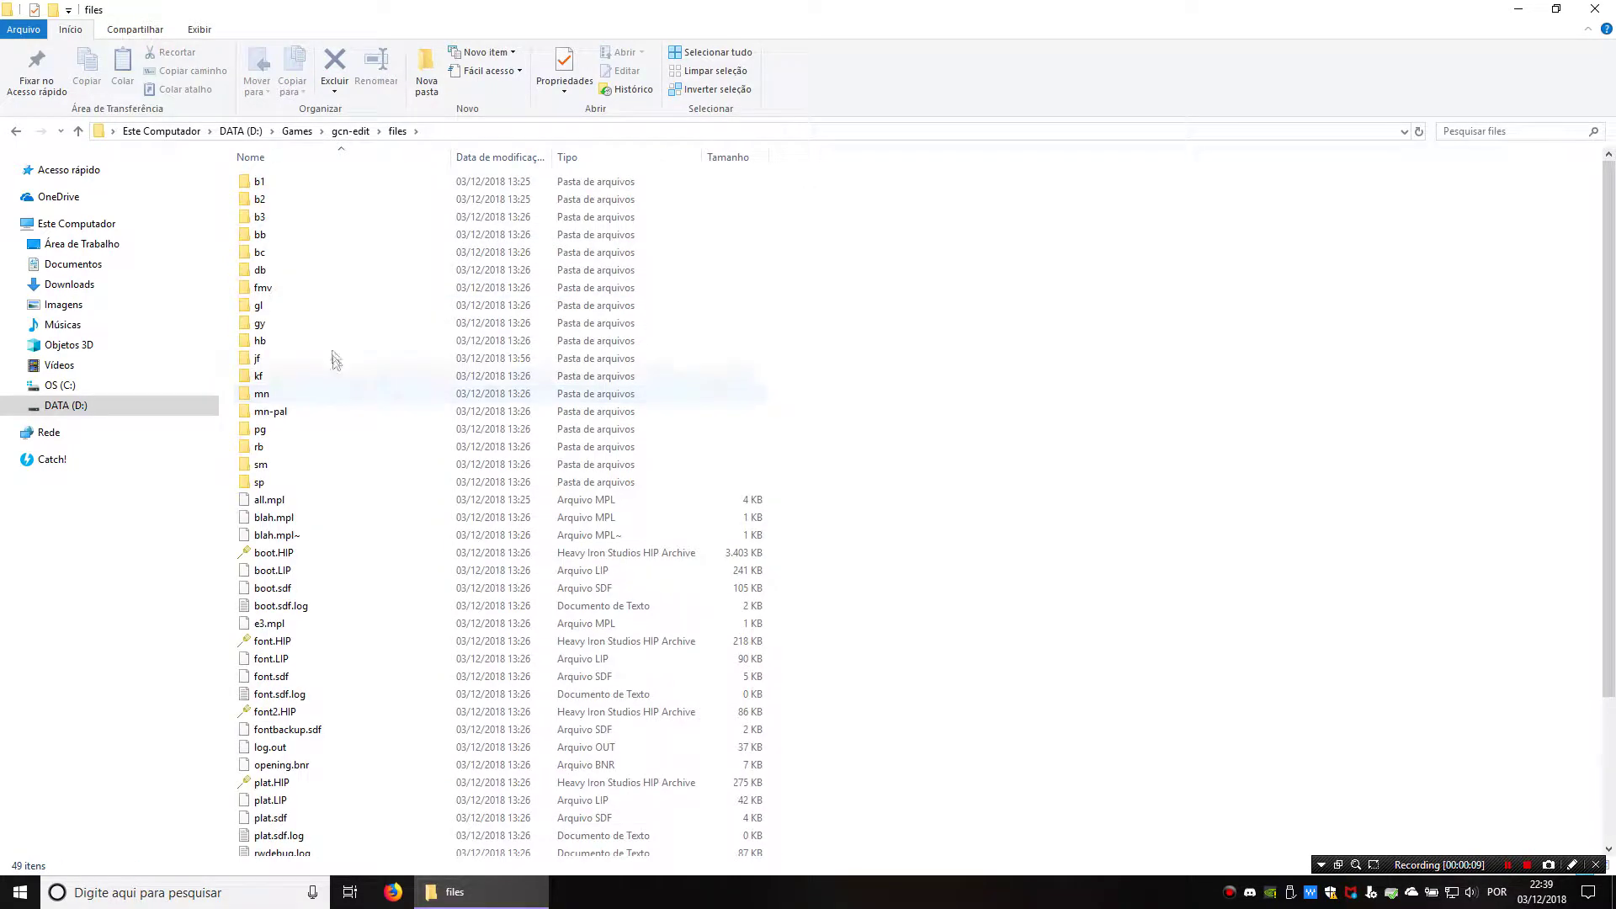
{"action": "double_click", "coordinate": [266, 362]}
{"action": "left_click", "coordinate": [285, 200]}
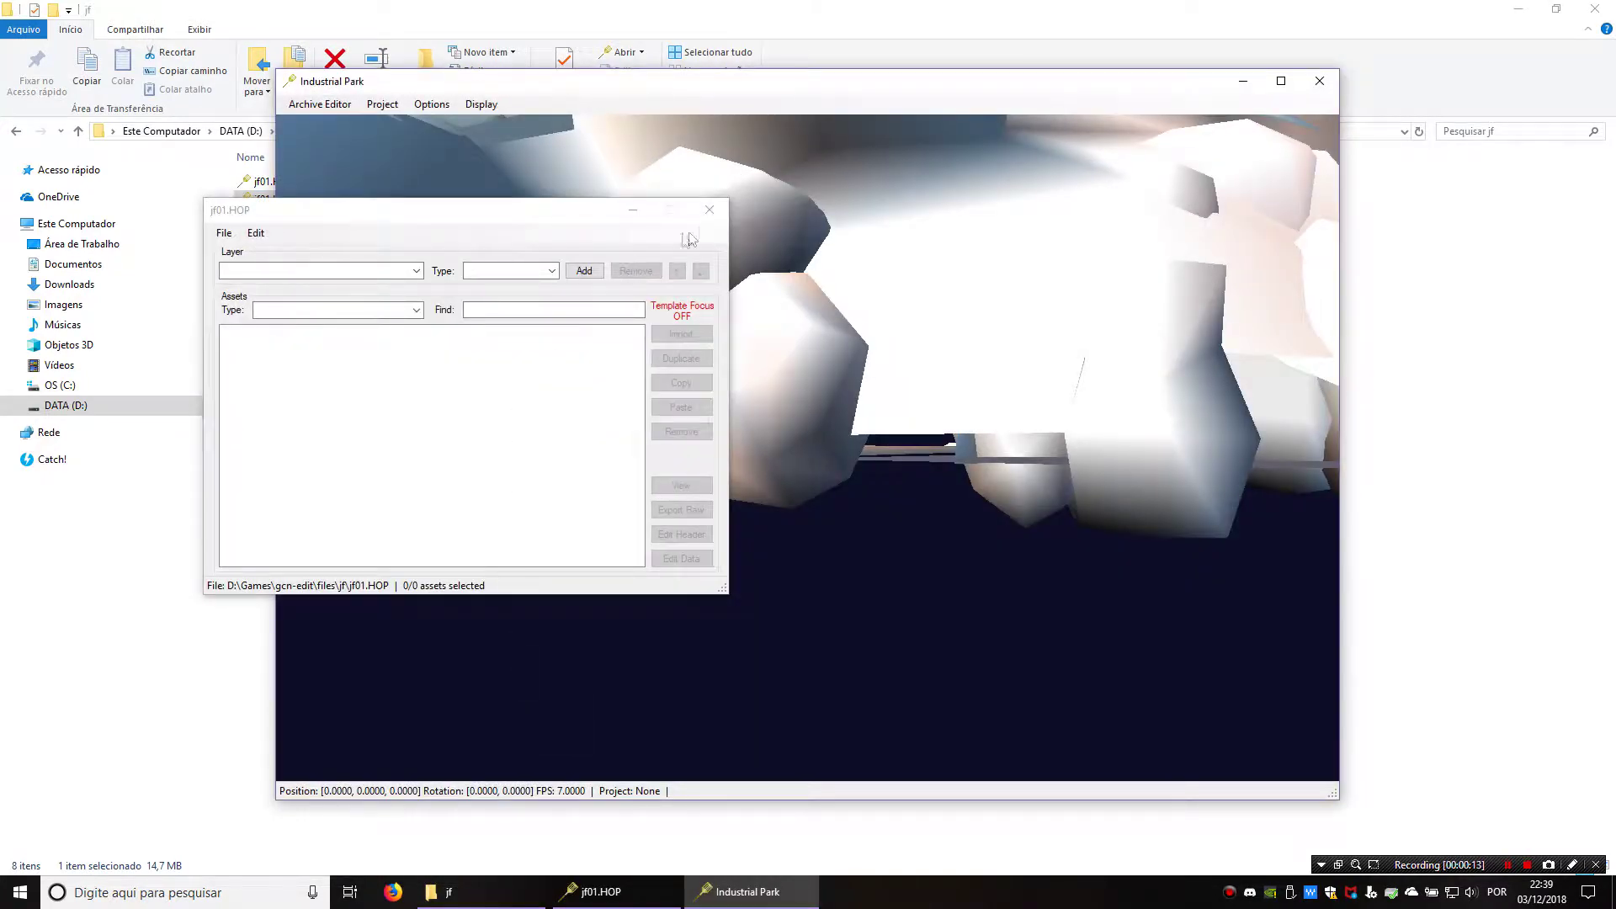
- Load the jf01.HIP archive alongside the HOP and close both archive editor windows, leaving the level view clear
{"action": "left_click", "coordinate": [710, 209]}
{"action": "left_click_drag", "start_coordinate": [249, 182], "coordinate": [347, 241]}
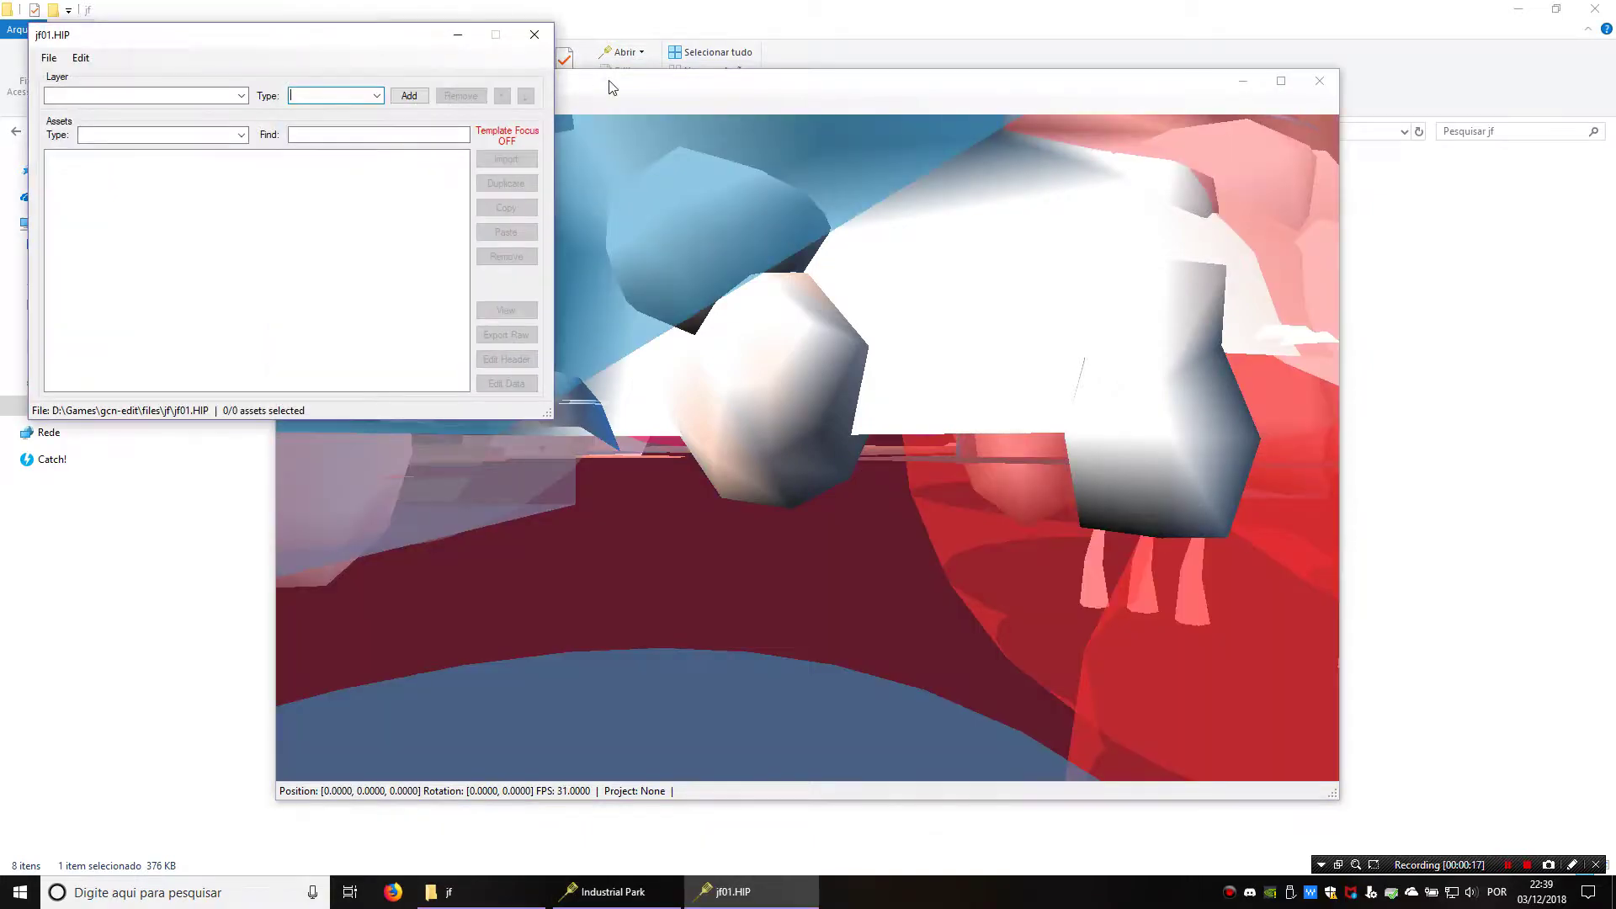
{"action": "left_click_drag", "start_coordinate": [610, 82], "coordinate": [690, 94]}
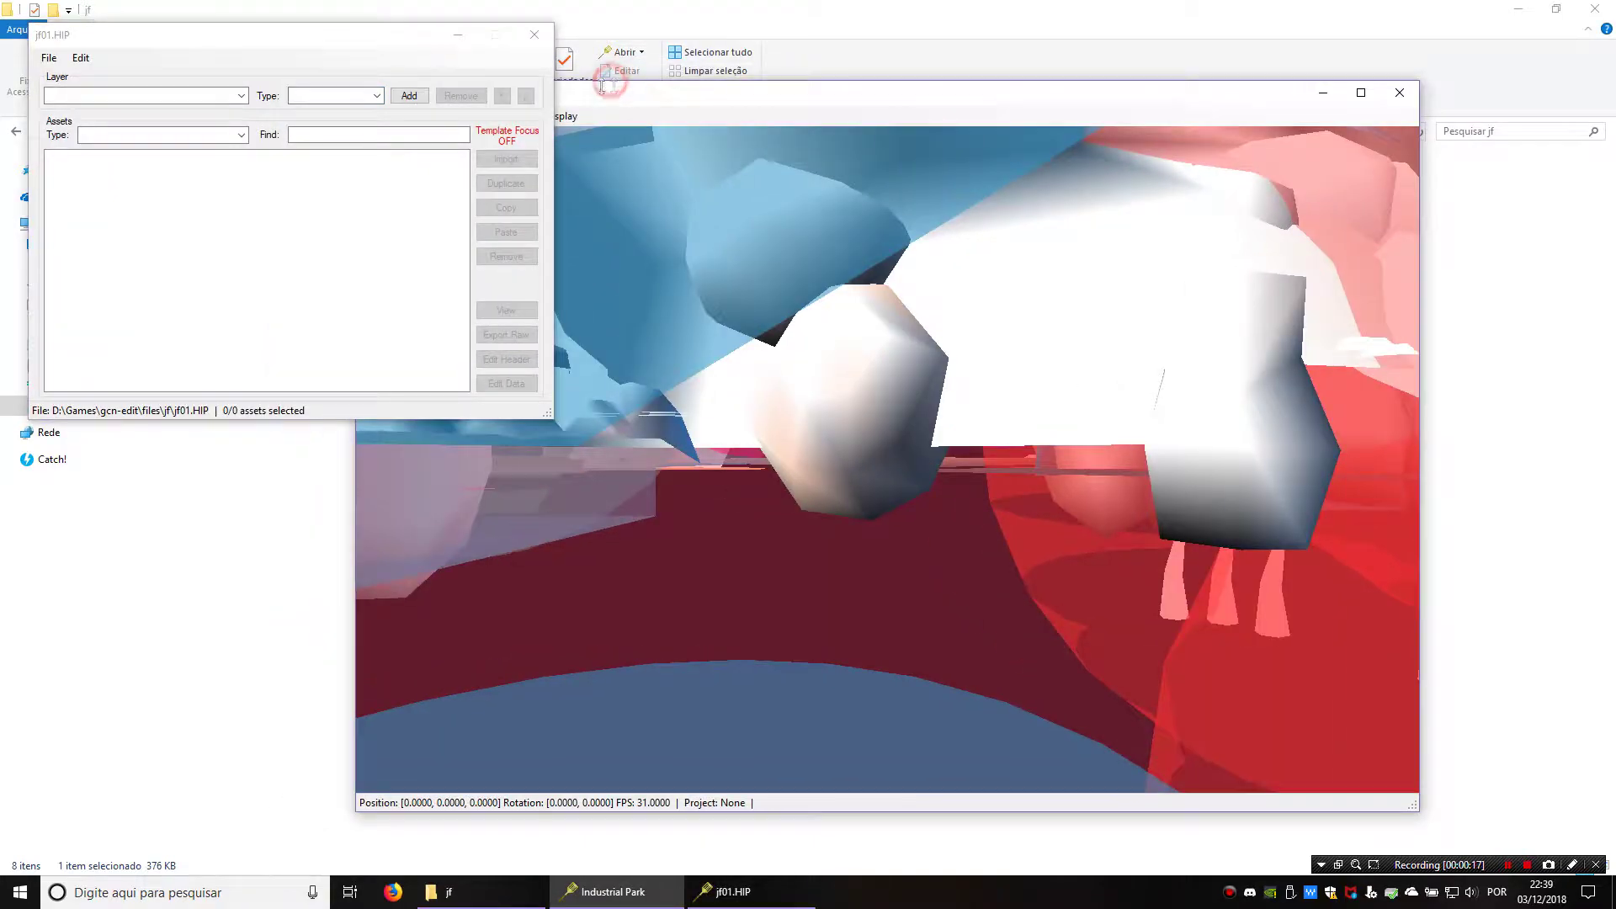
{"action": "left_click", "coordinate": [535, 36]}
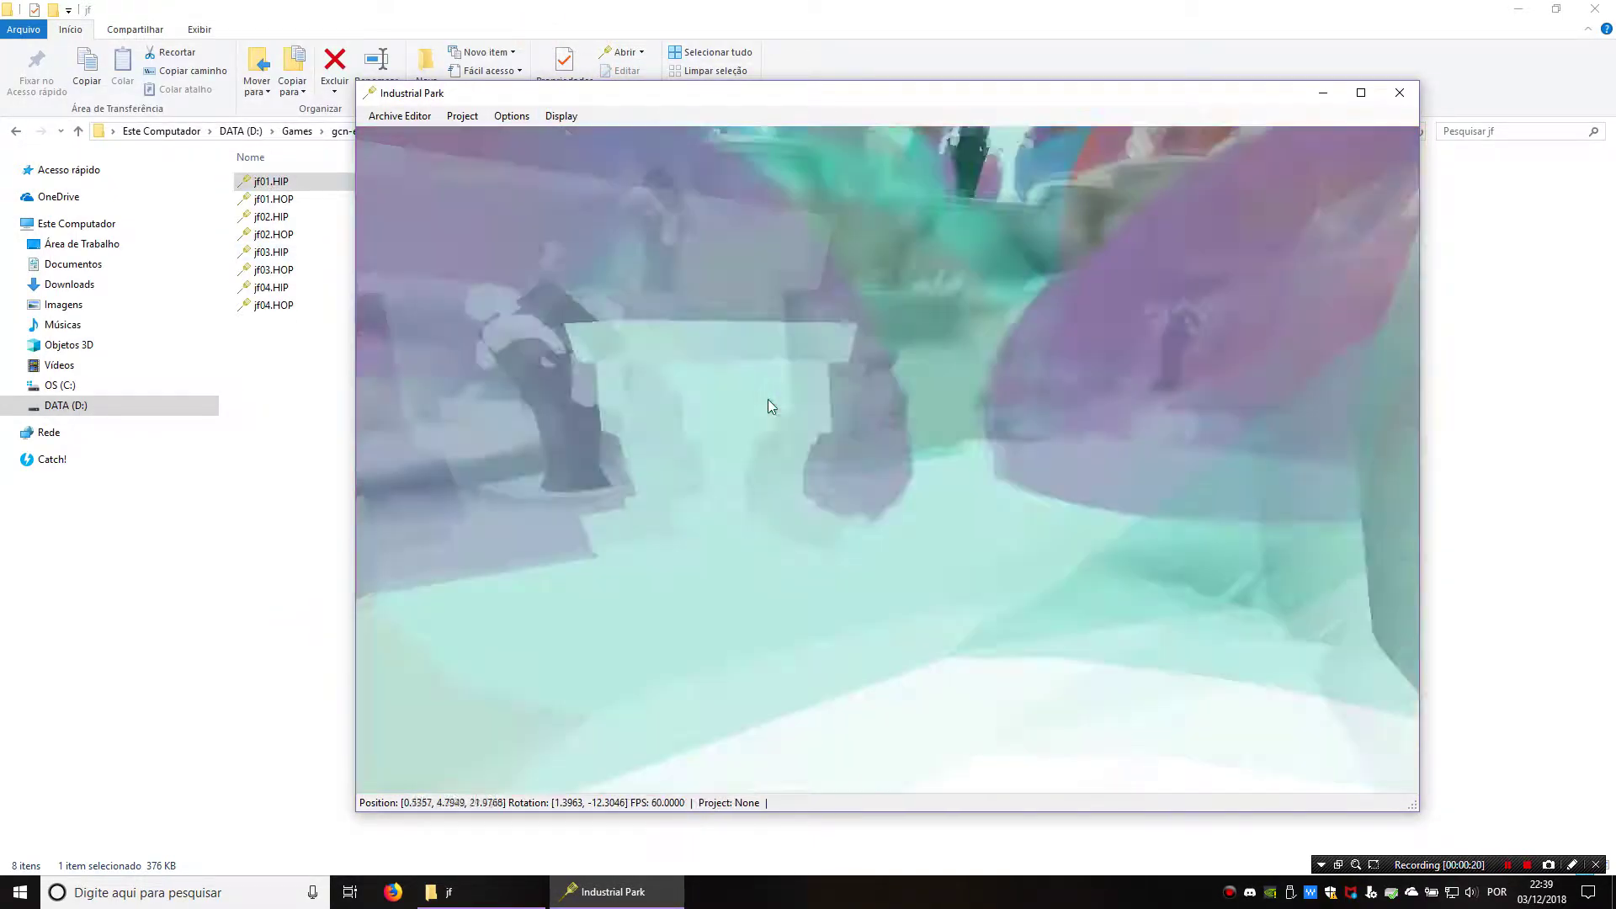
- Hide the SFX, TRIG and MVPT asset types in the level view
{"action": "scroll", "coordinate": [768, 399], "scroll_direction": "down", "scroll_amount": 4}
{"action": "middle_click_drag", "start_coordinate": [707, 446], "coordinate": [1074, 522]}
{"action": "scroll", "coordinate": [1074, 522], "scroll_direction": "down", "scroll_amount": 8}
{"action": "right_click_drag", "start_coordinate": [1074, 522], "coordinate": [982, 523]}
{"action": "middle_click_drag", "start_coordinate": [981, 523], "coordinate": [1002, 556]}
{"action": "scroll", "coordinate": [1002, 557], "scroll_direction": "up", "scroll_amount": 3}
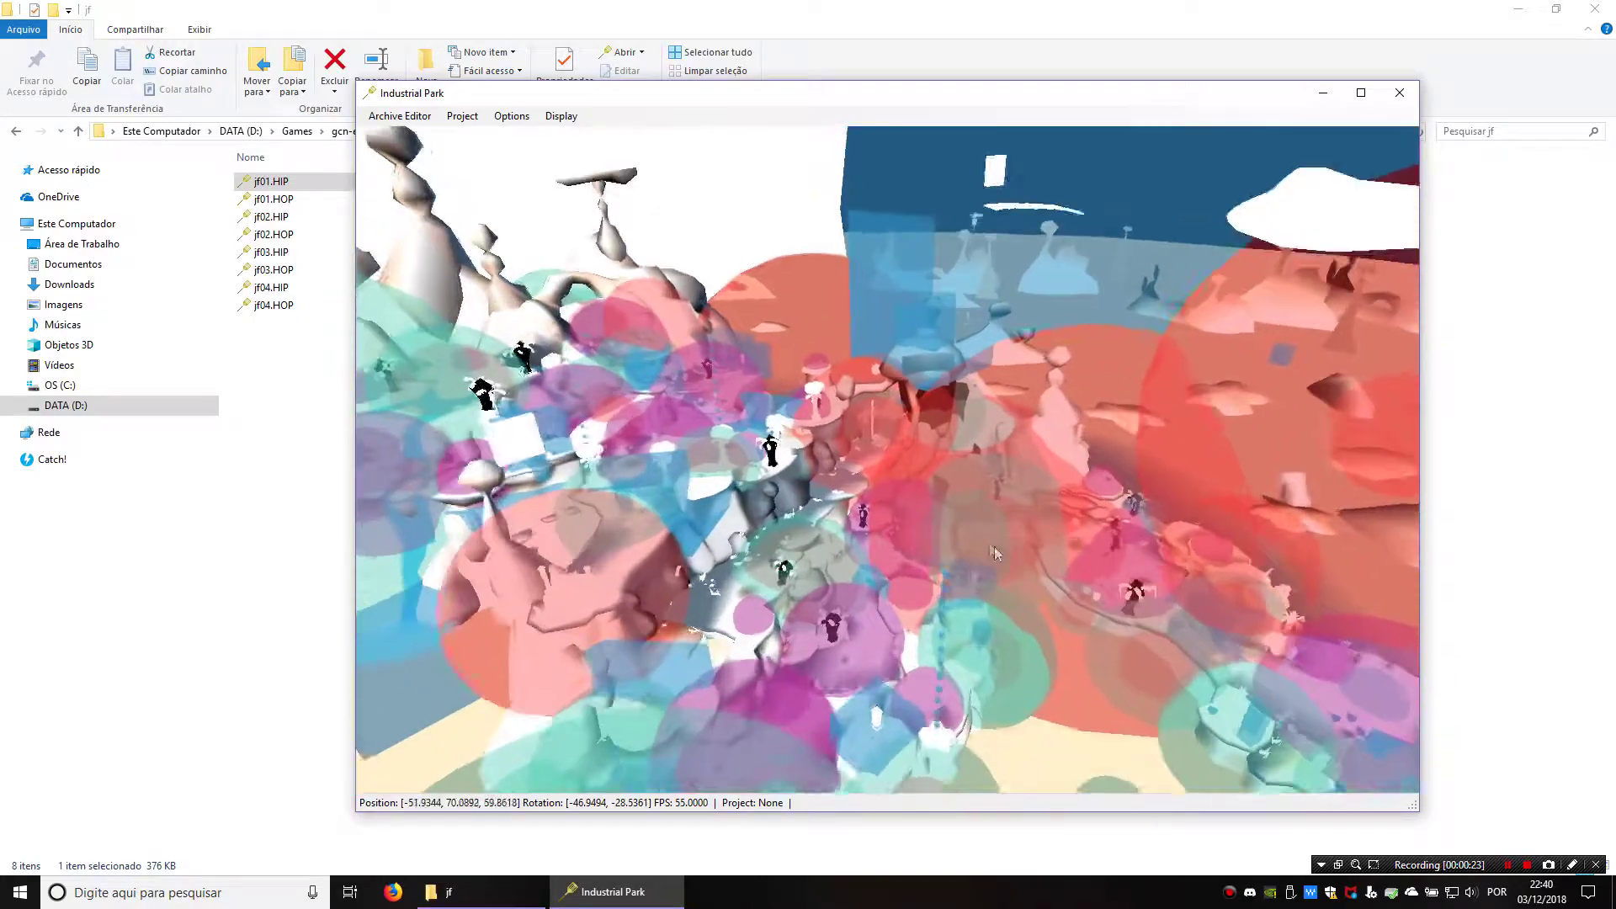
{"action": "right_click_drag", "start_coordinate": [704, 404], "coordinate": [640, 252]}
{"action": "left_click", "coordinate": [562, 117]}
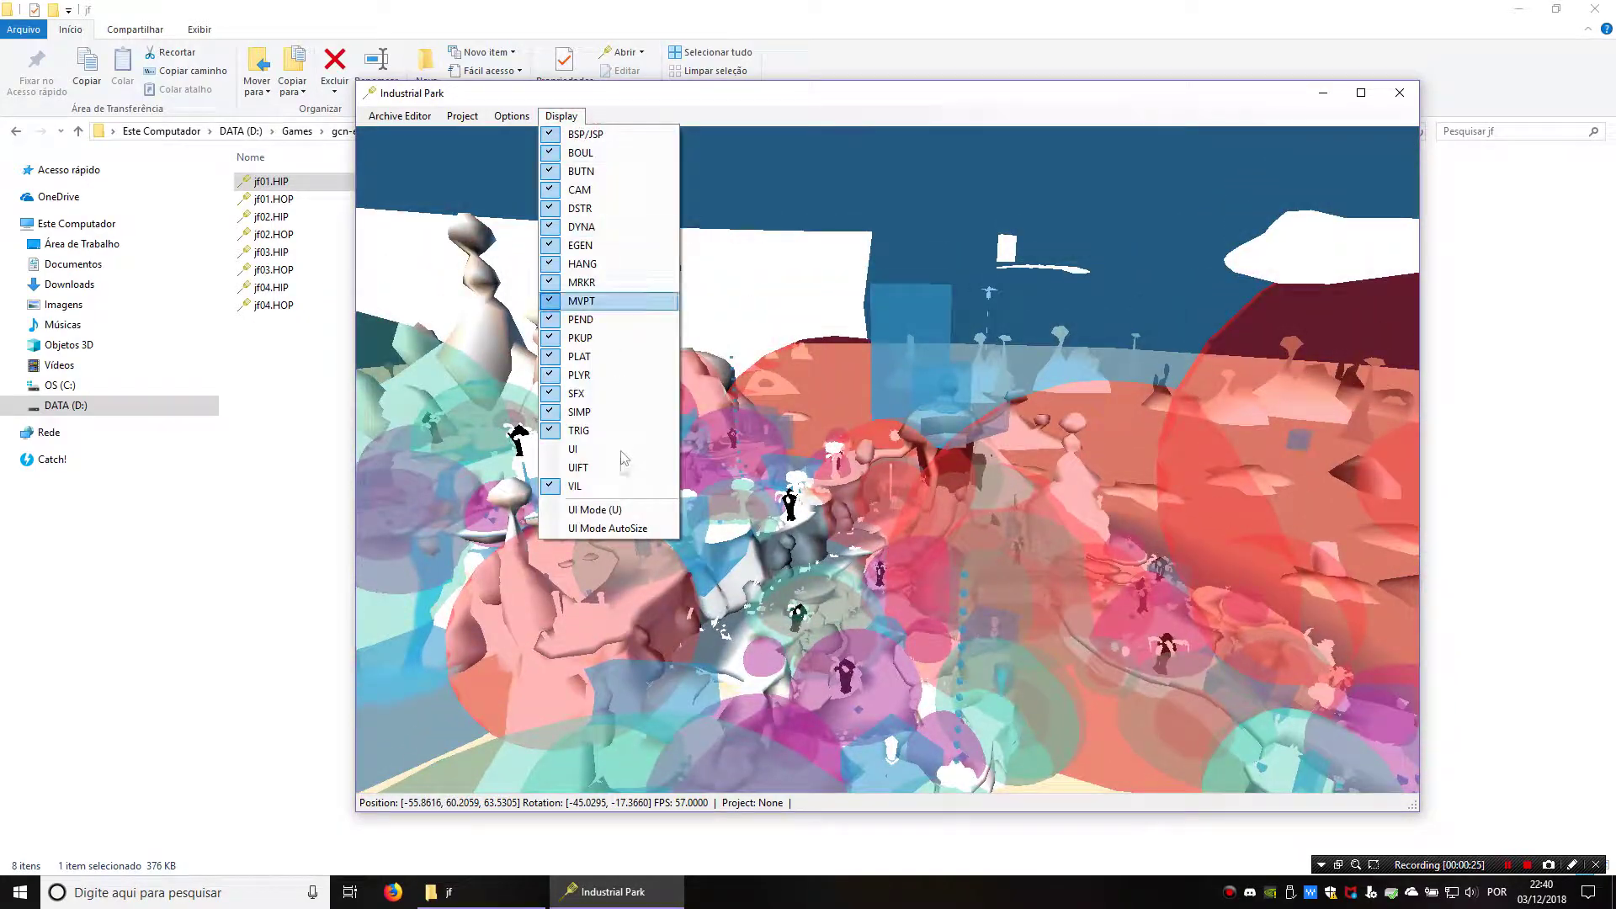
{"action": "left_click", "coordinate": [577, 393]}
{"action": "left_click", "coordinate": [561, 116]}
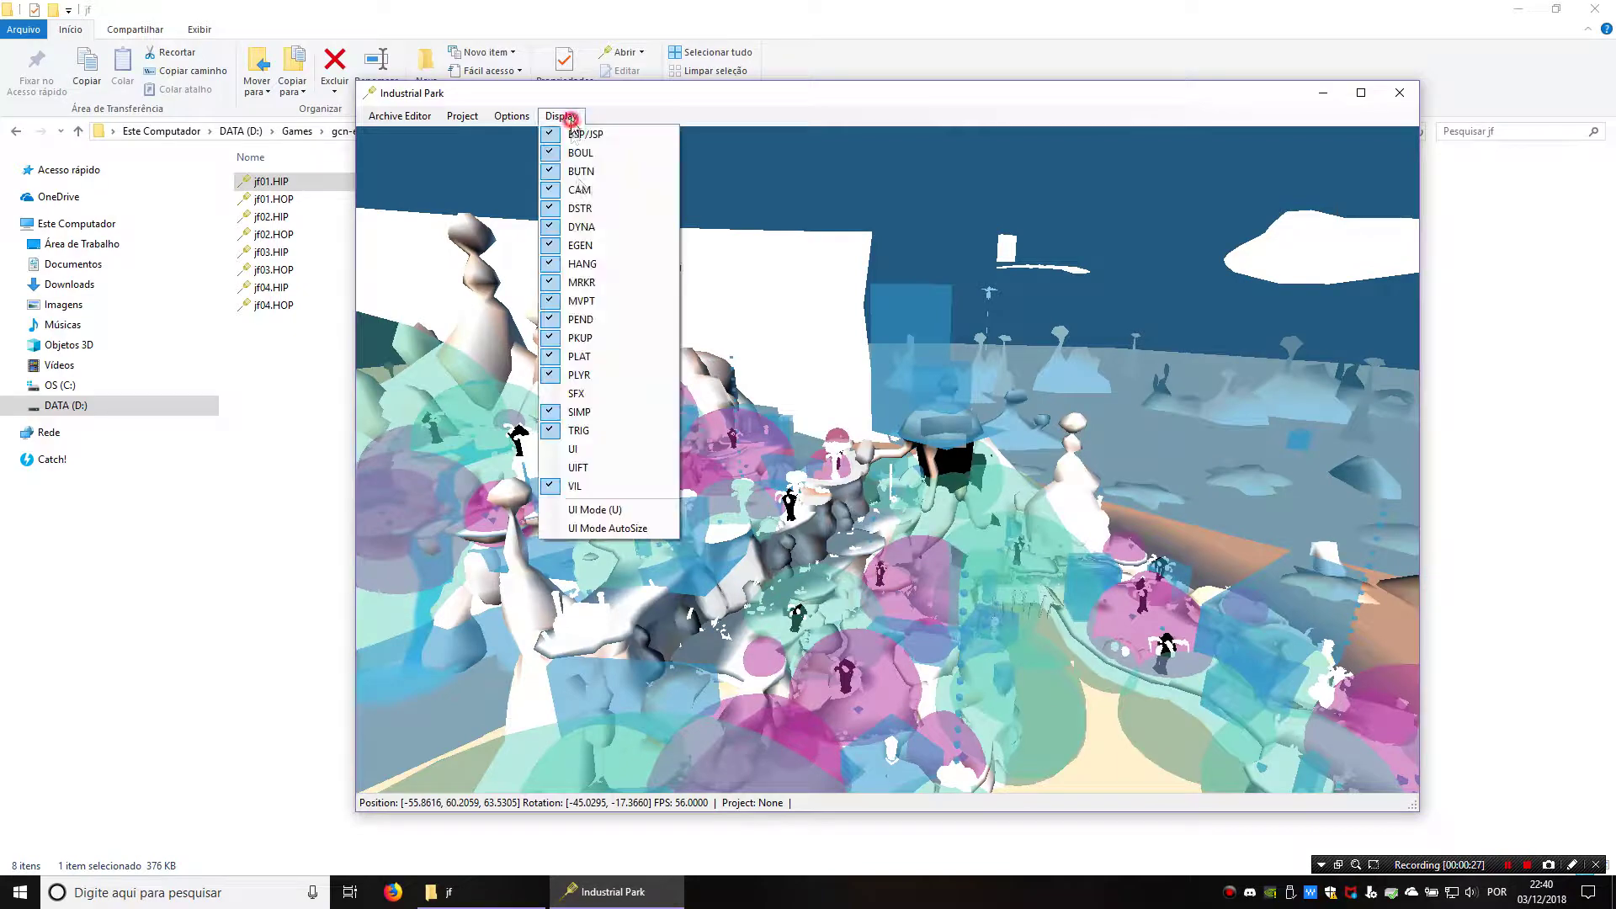
{"action": "left_click", "coordinate": [625, 430]}
{"action": "left_click", "coordinate": [562, 116]}
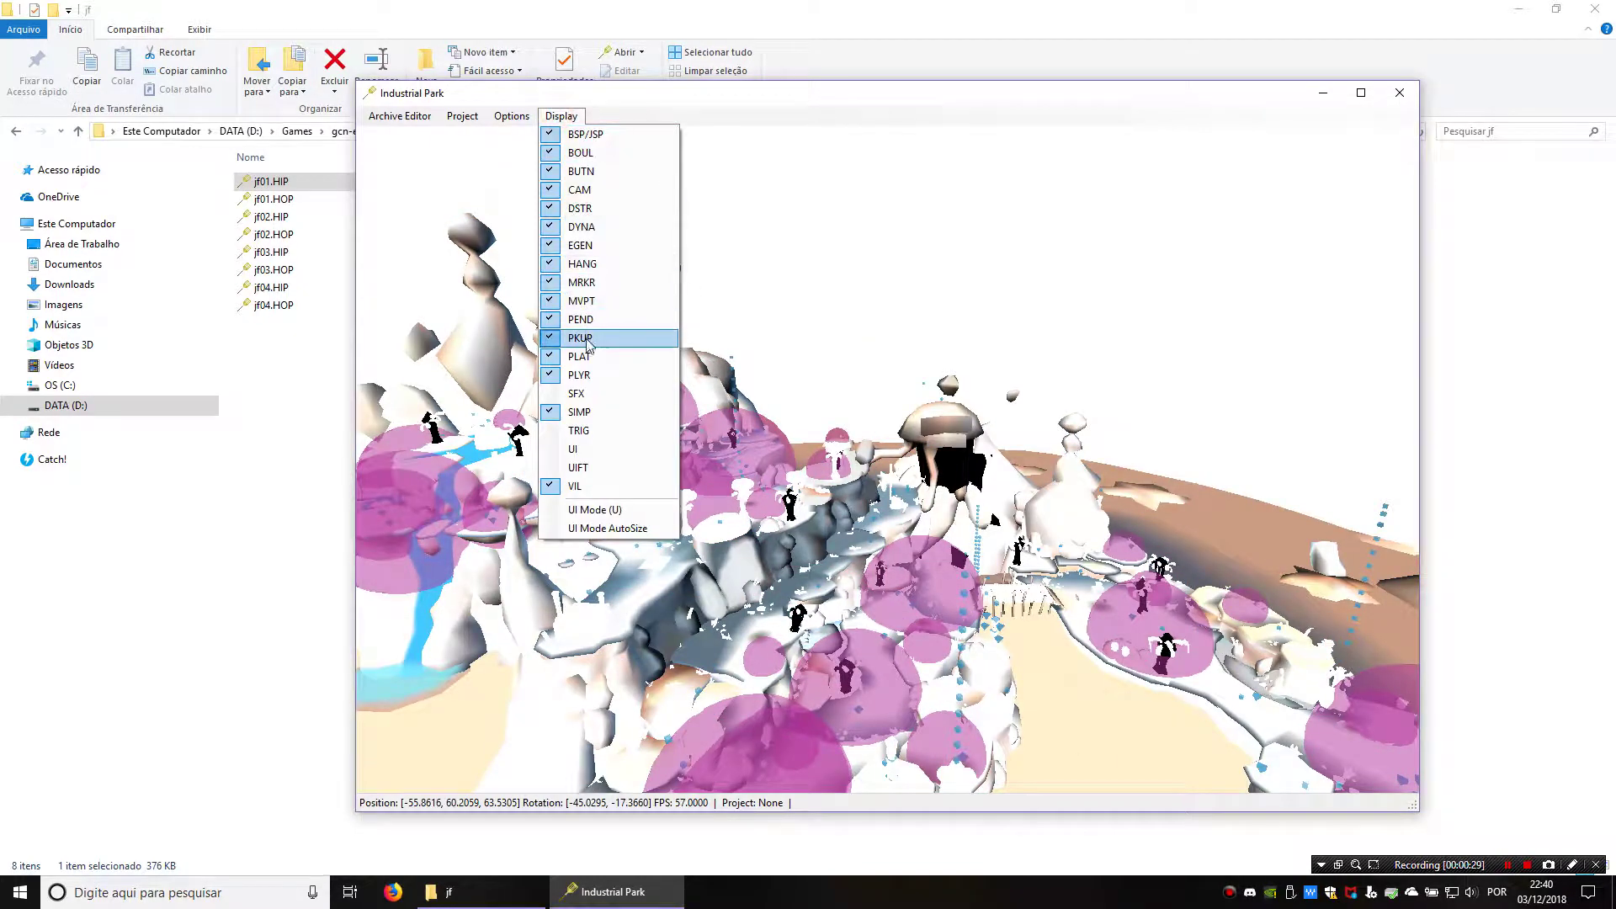
{"action": "left_click", "coordinate": [585, 302]}
- Load the level's textures from the Games\jf01 folder
{"action": "key", "text": "d"}
{"action": "middle_click_drag", "start_coordinate": [1162, 440], "coordinate": [1016, 527]}
{"action": "key", "text": "w"}
{"action": "left_click", "coordinate": [461, 112]}
{"action": "left_click", "coordinate": [539, 152]}
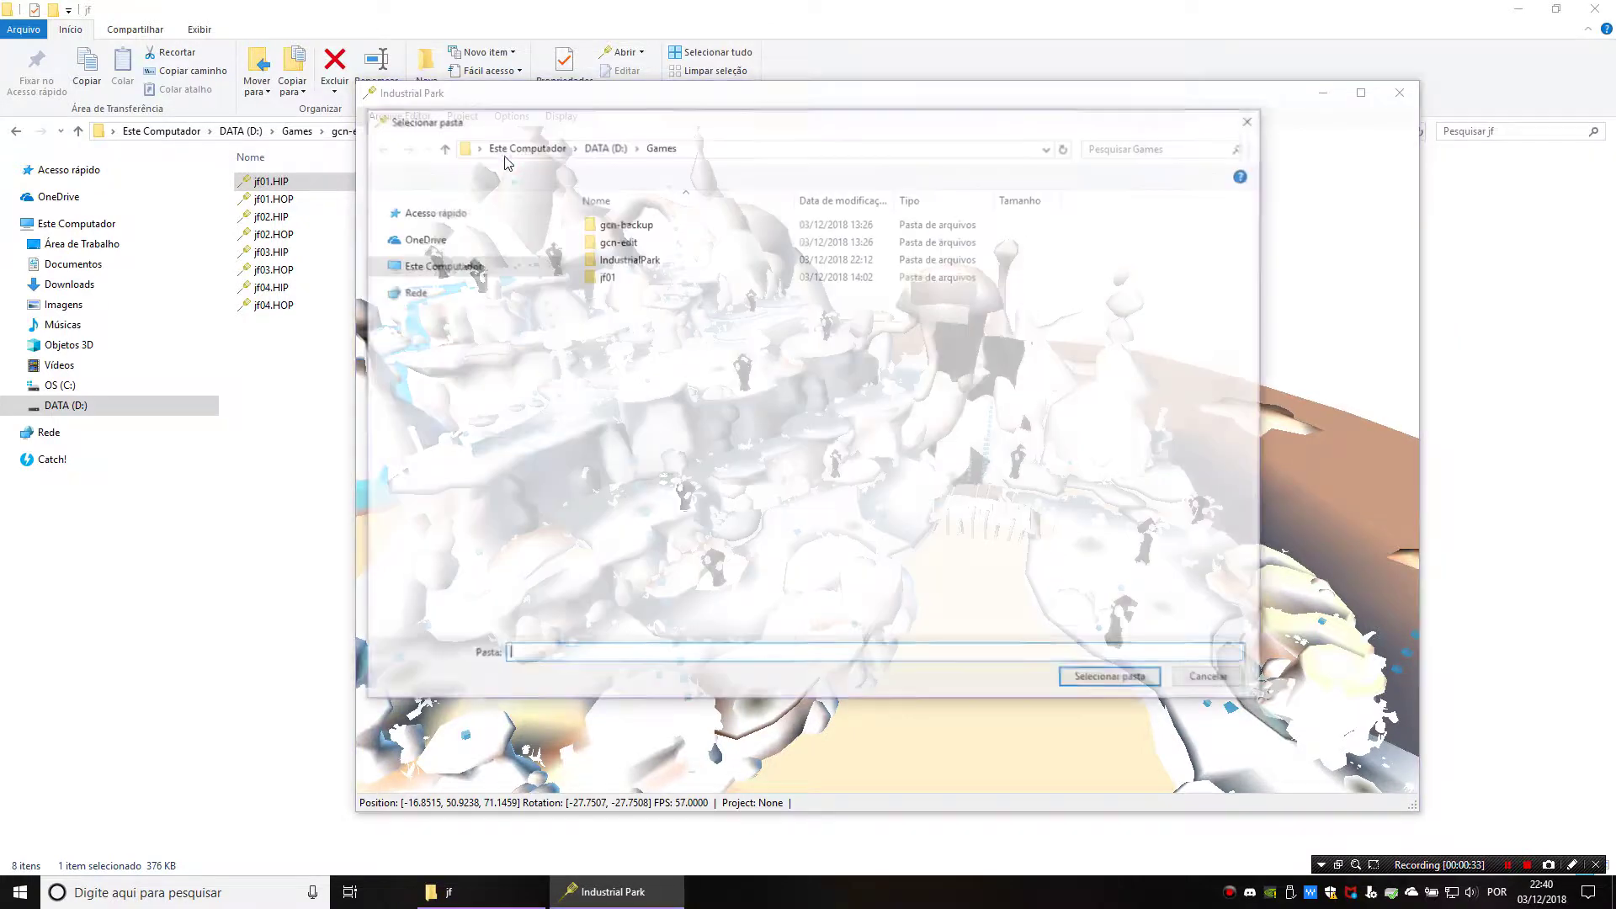
{"action": "double_click", "coordinate": [605, 276]}
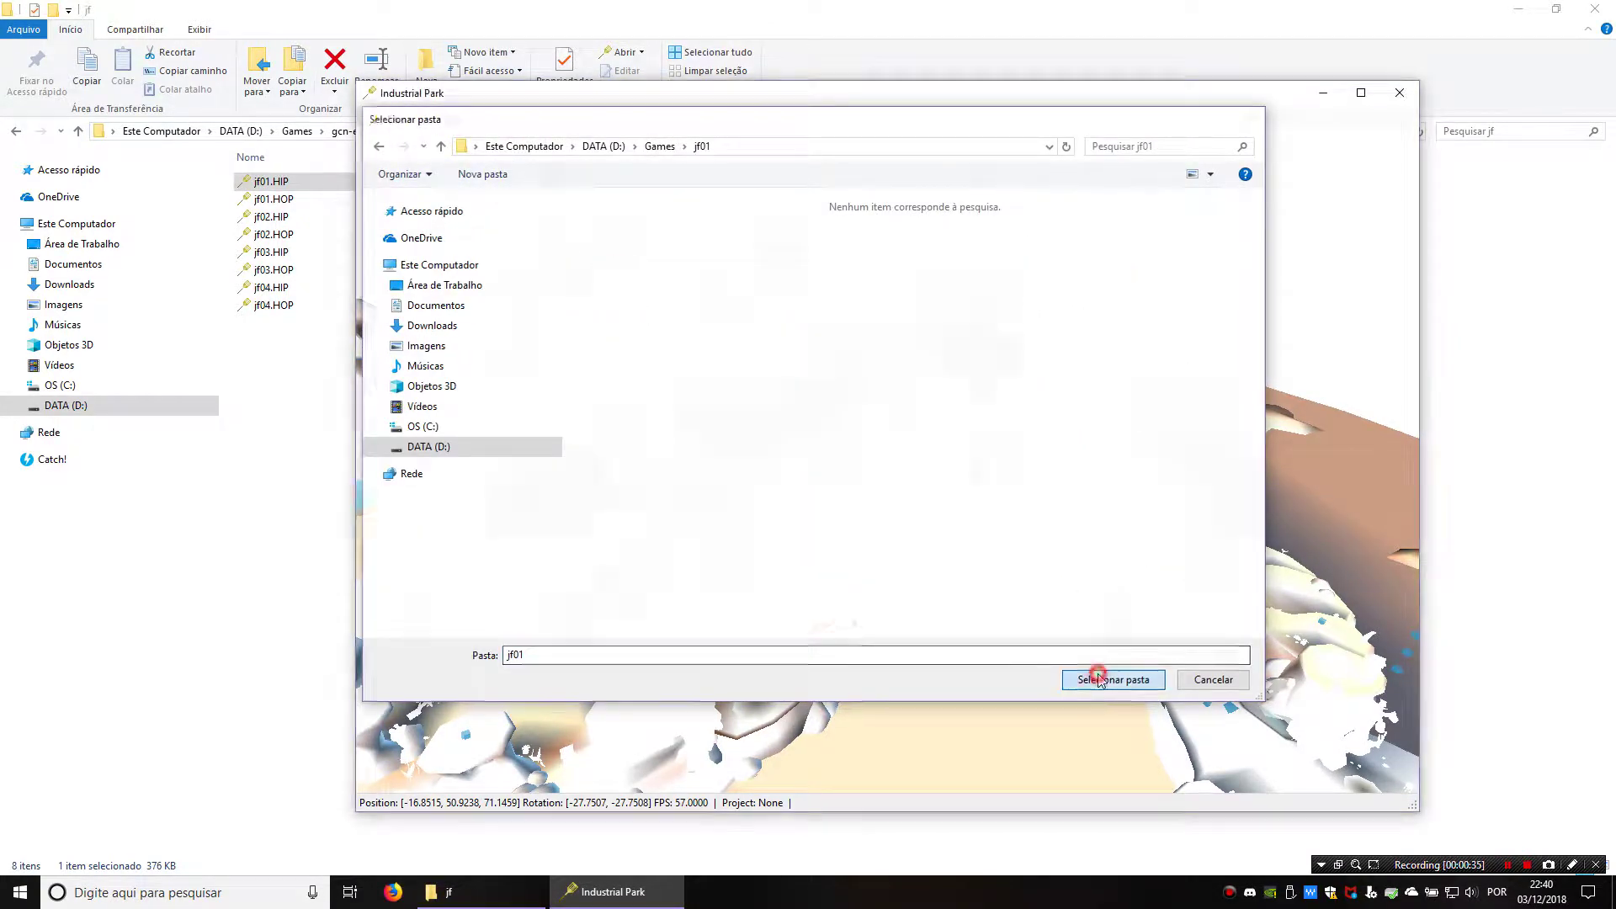
{"action": "left_click", "coordinate": [1098, 677]}
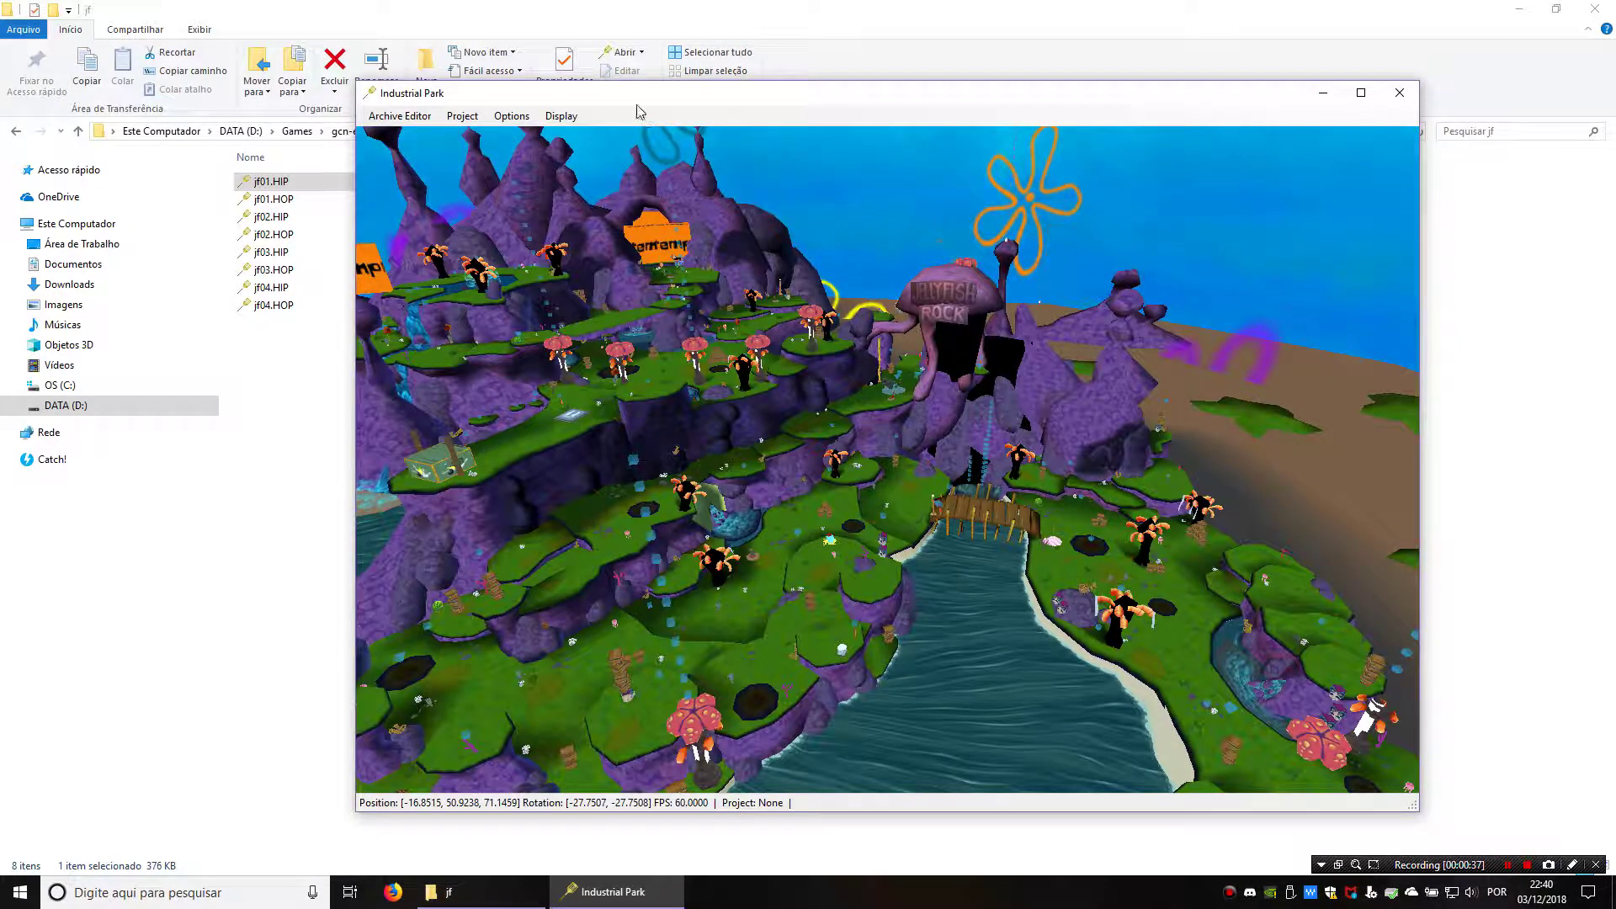
- Save the project as jf01.json in the Games folder
{"action": "right_click_drag", "start_coordinate": [722, 414], "coordinate": [744, 423]}
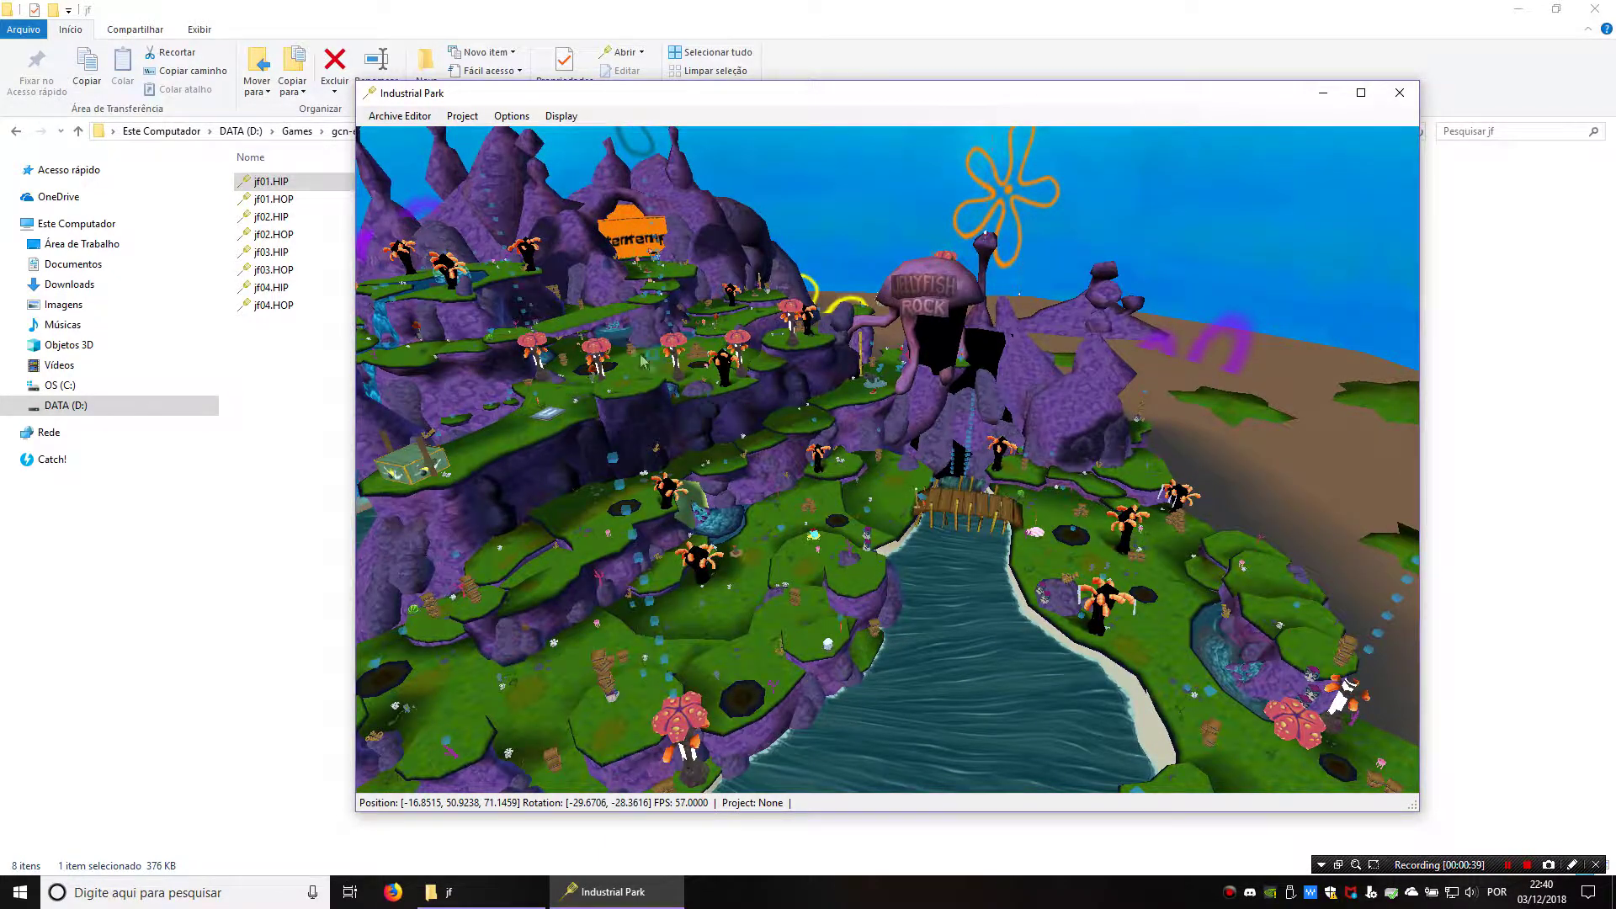
{"action": "left_click", "coordinate": [462, 117]}
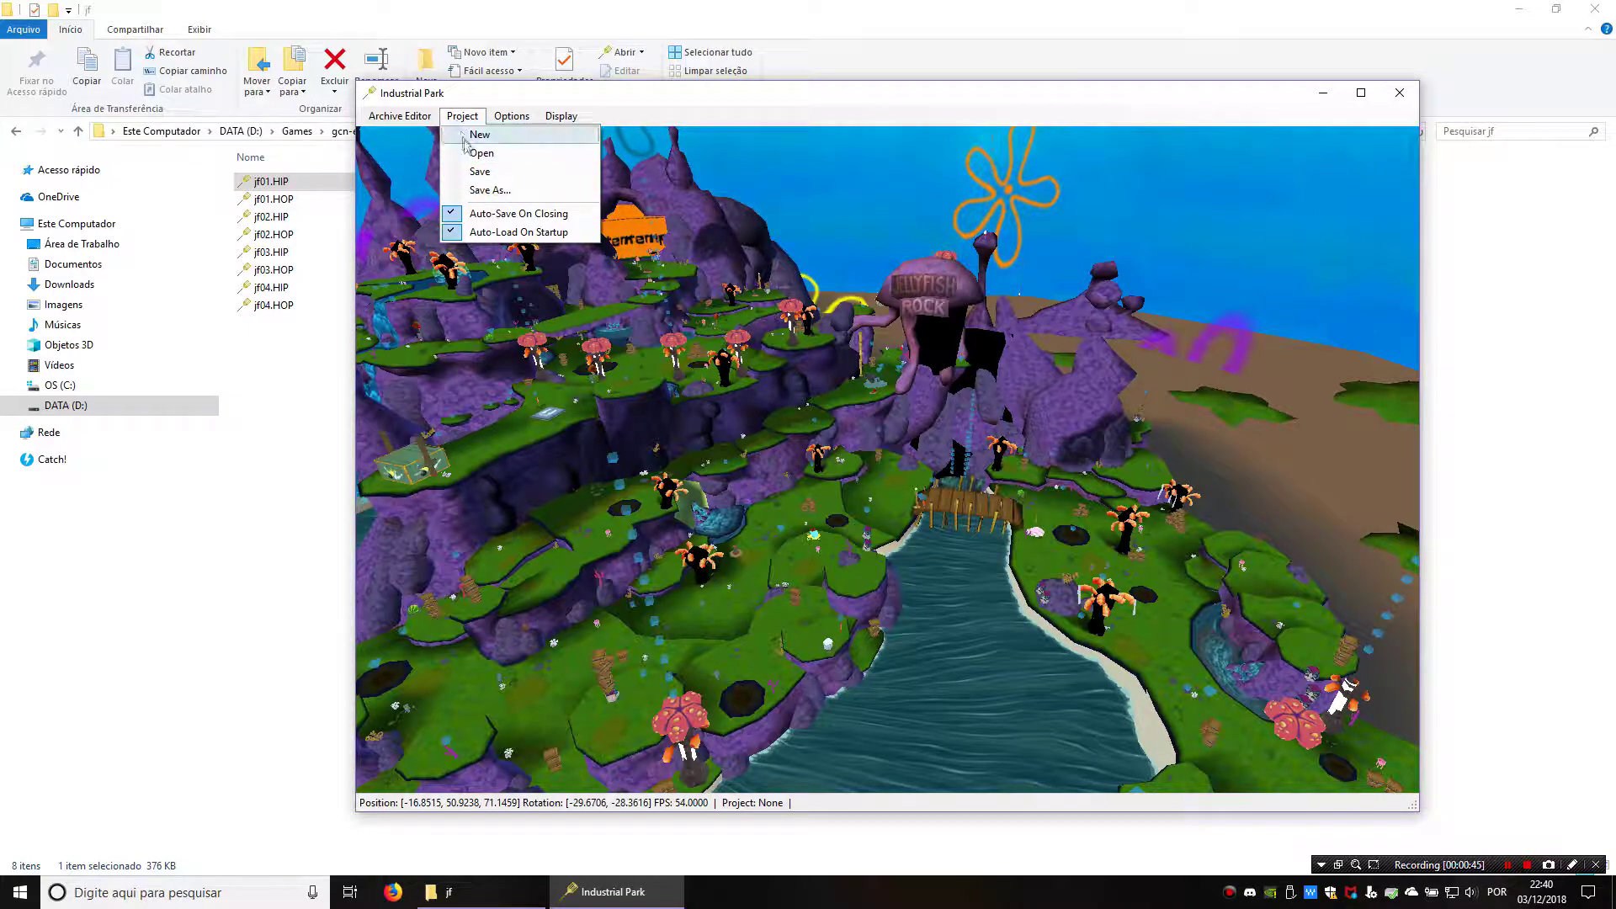
{"action": "left_click", "coordinate": [471, 172]}
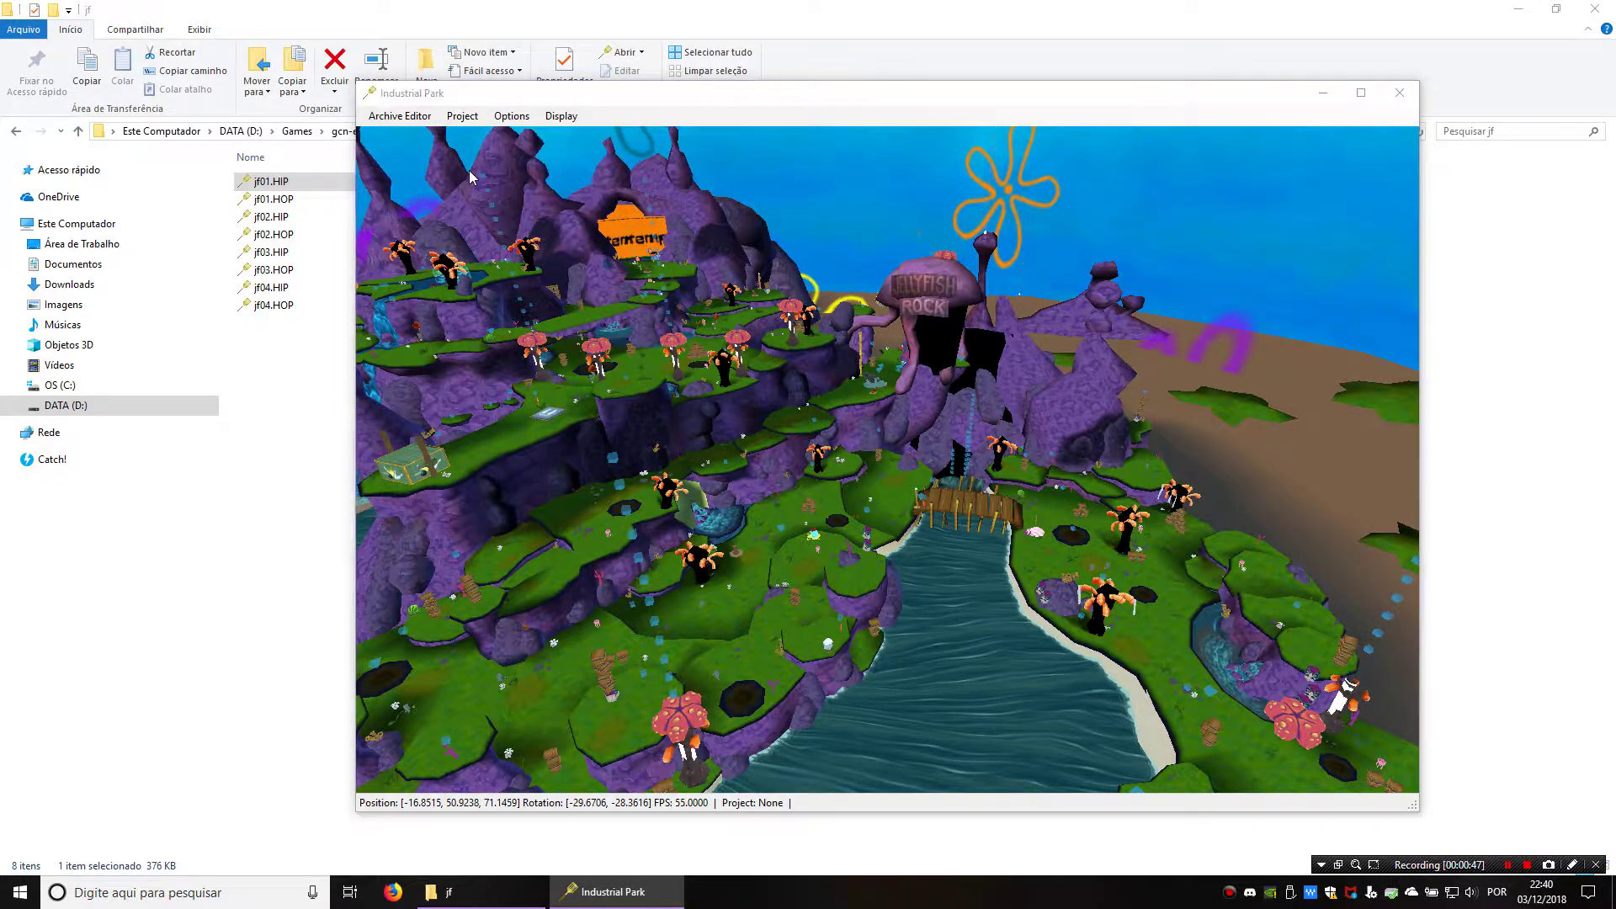
{"action": "left_click", "coordinate": [660, 145]}
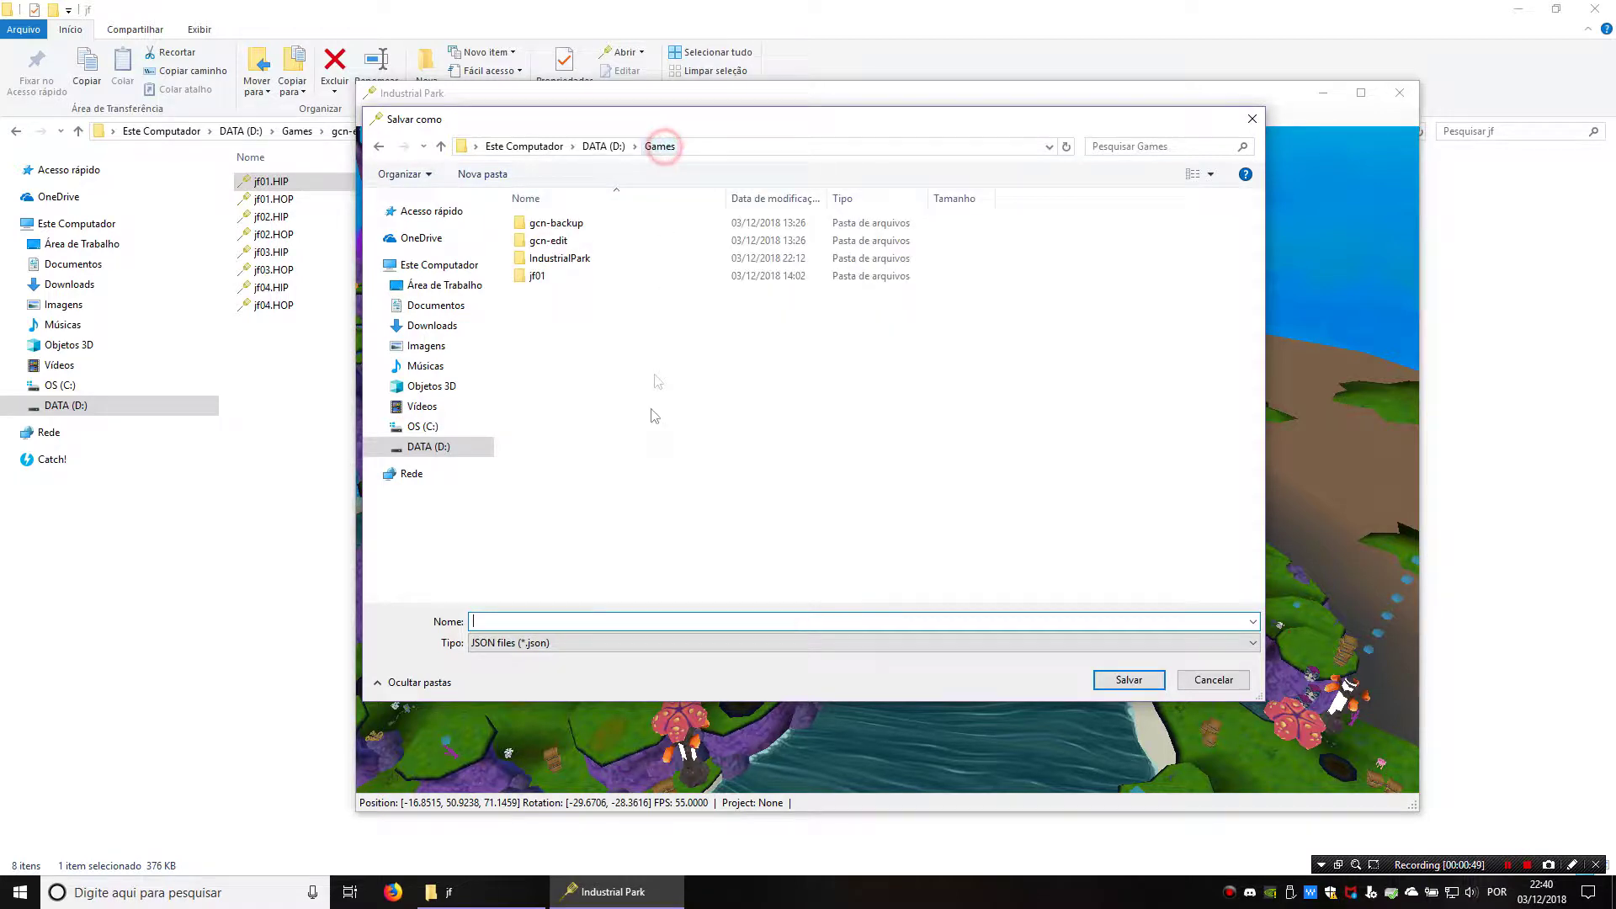
{"action": "type", "text": "jf01.json"}
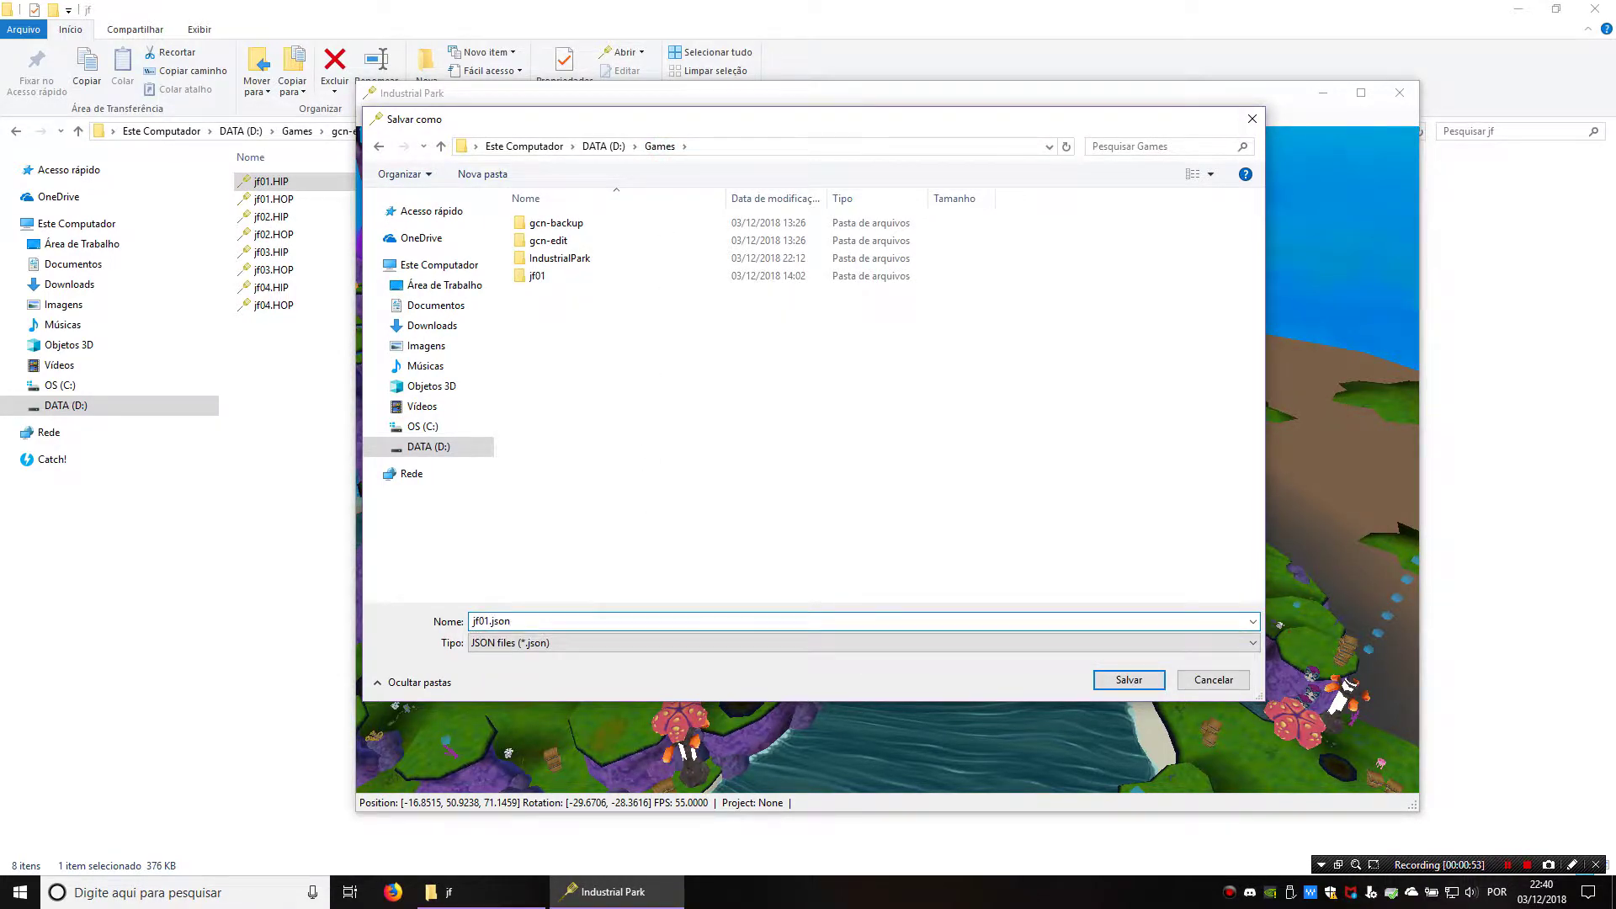
{"action": "key", "text": "Return"}
- Check the Games folder in File Explorer for the saved jf01.json project file
{"action": "left_click", "coordinate": [320, 427]}
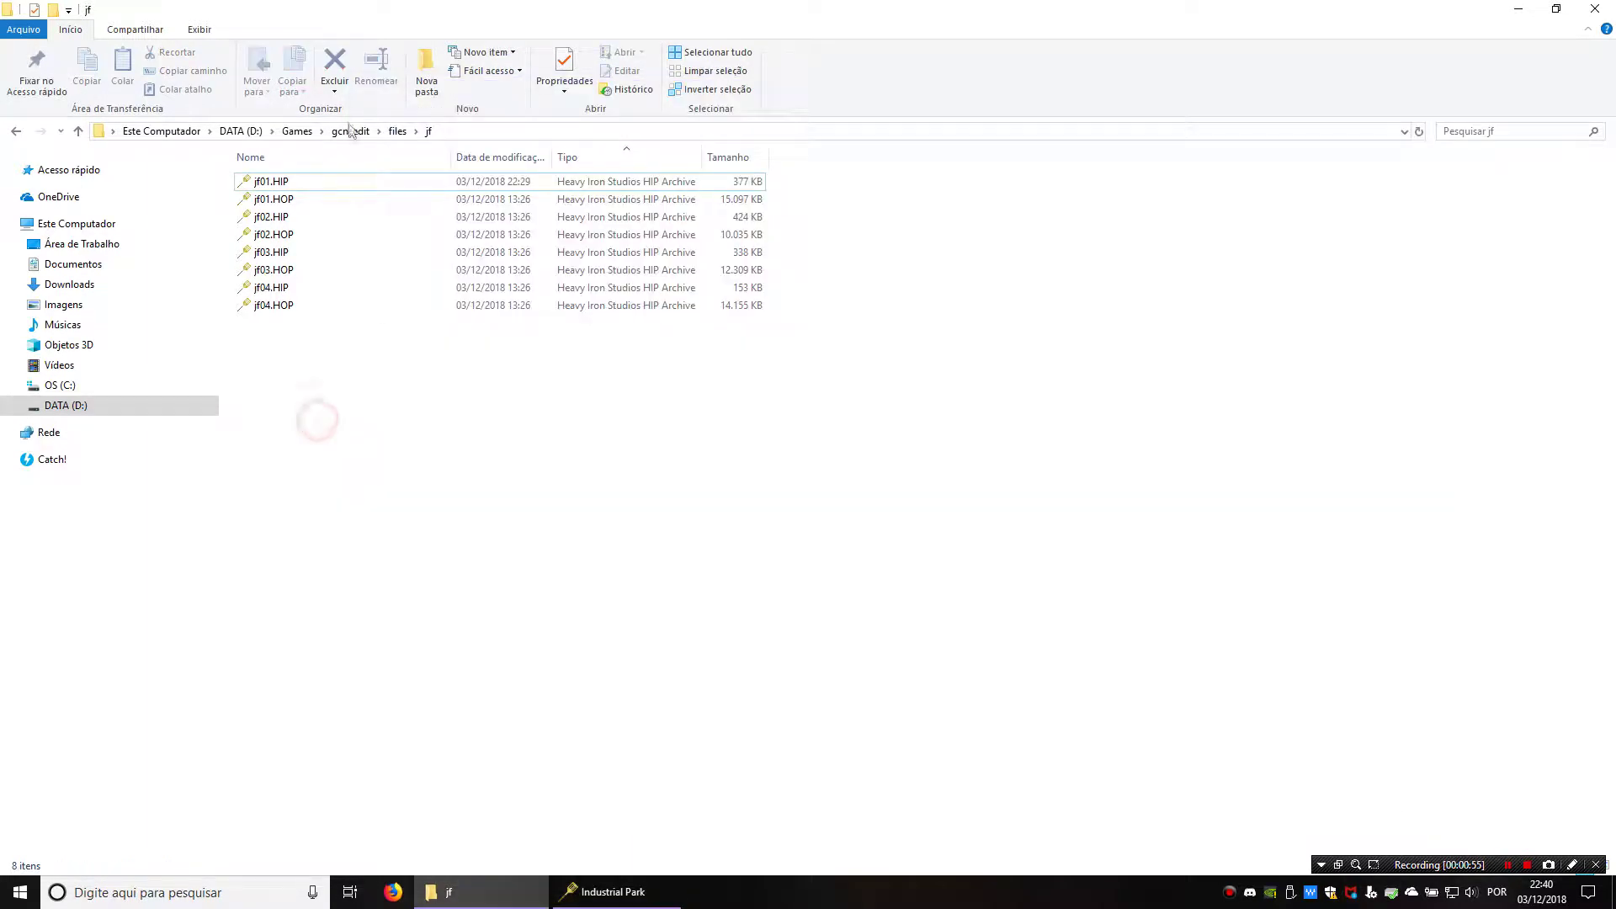
{"action": "left_click", "coordinate": [297, 131]}
{"action": "left_click", "coordinate": [290, 270]}
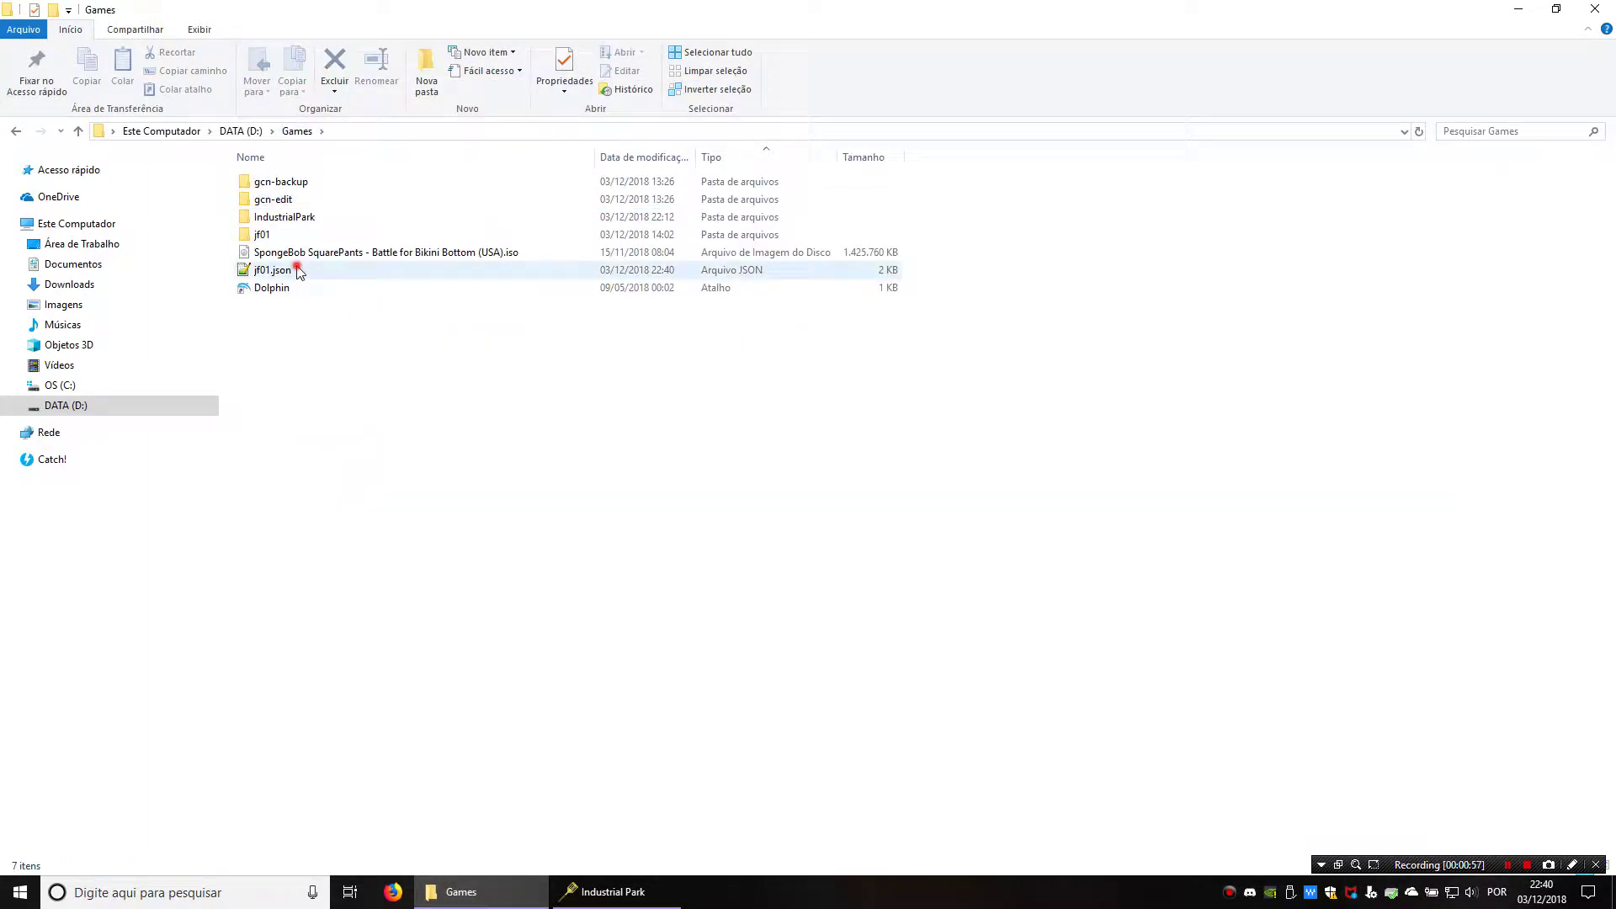
- Return to Industrial Park and examine the textured level and the project's auto-save and auto-load options
{"action": "left_click", "coordinate": [631, 894]}
{"action": "right_click_drag", "start_coordinate": [722, 586], "coordinate": [1019, 553]}
{"action": "middle_click_drag", "start_coordinate": [1018, 554], "coordinate": [801, 565]}
{"action": "scroll", "coordinate": [801, 565], "scroll_direction": "up", "scroll_amount": 6}
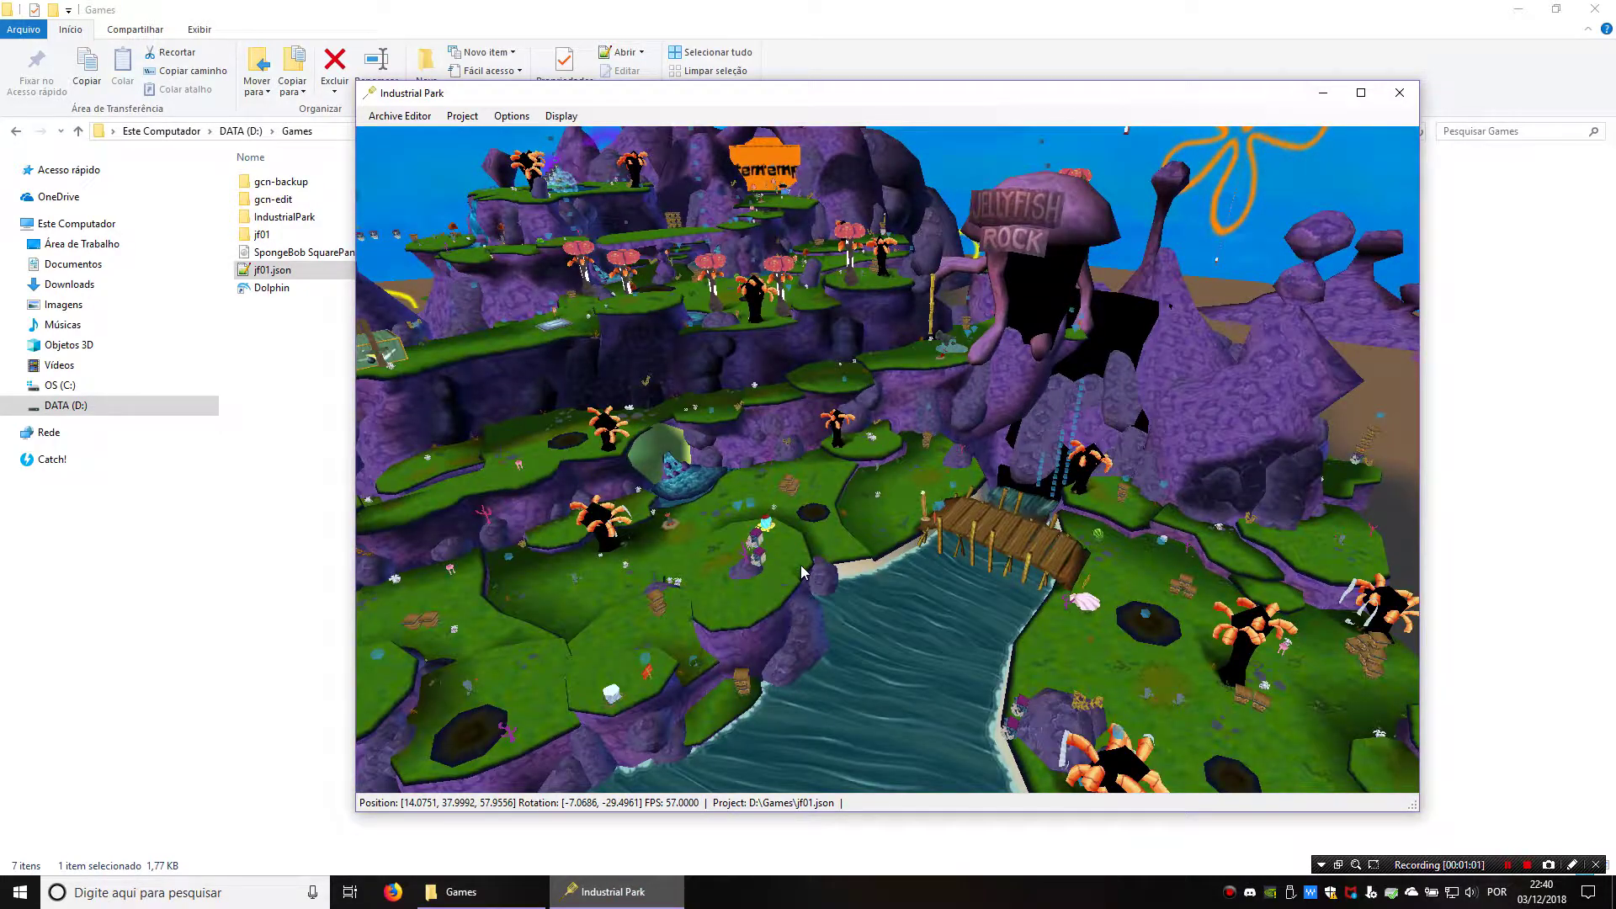
{"action": "key", "text": "s"}
{"action": "key", "text": "a"}
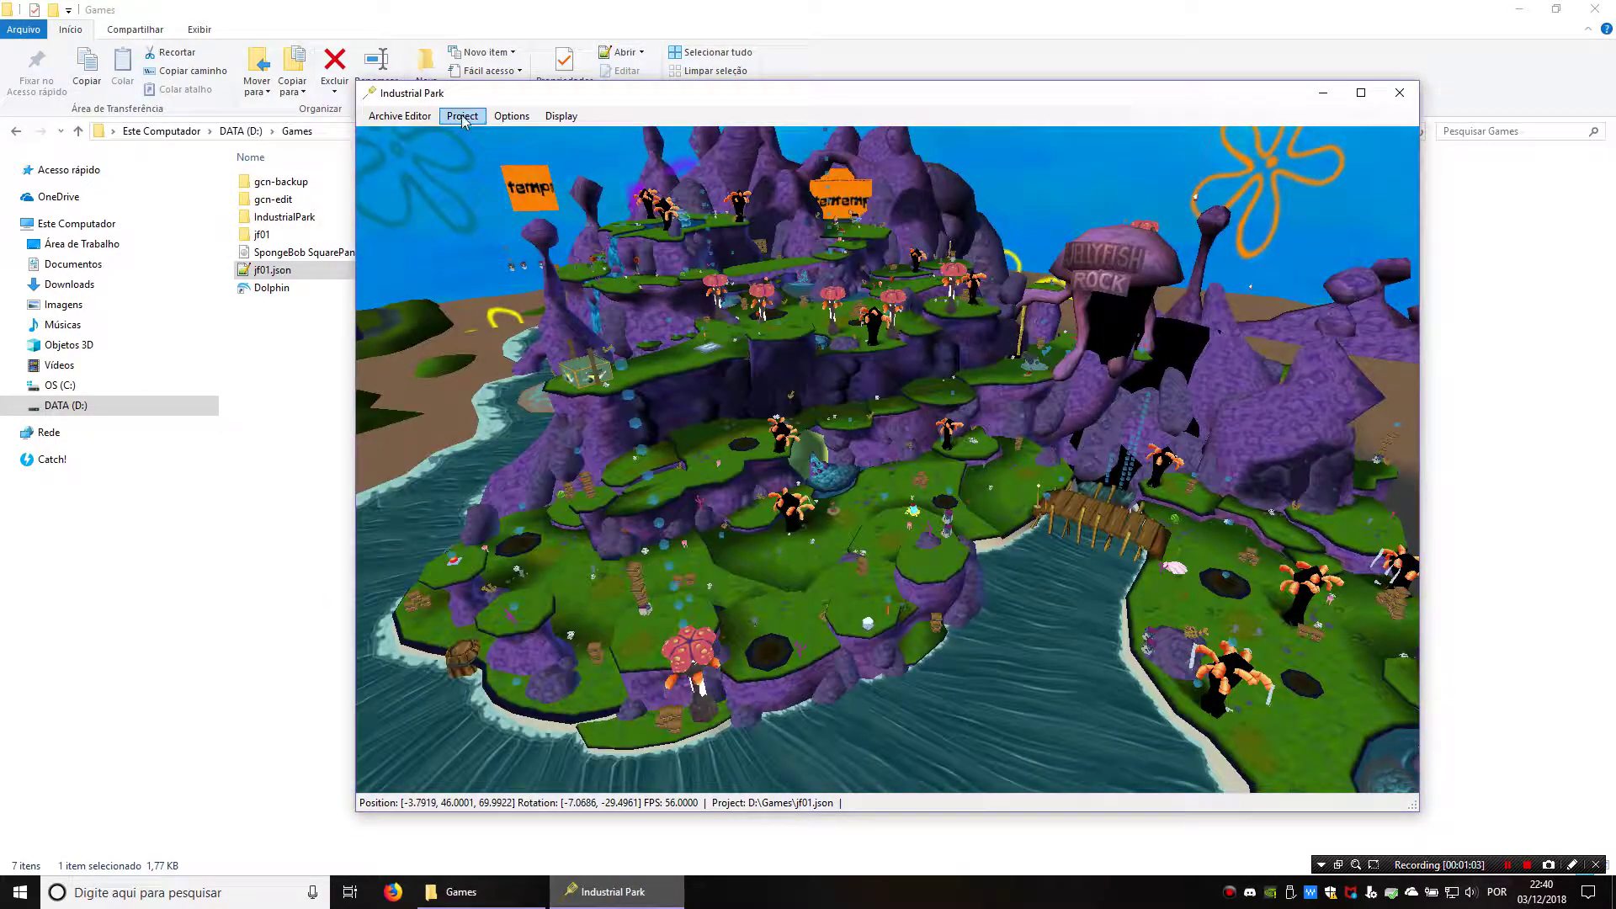
{"action": "left_click", "coordinate": [463, 117]}
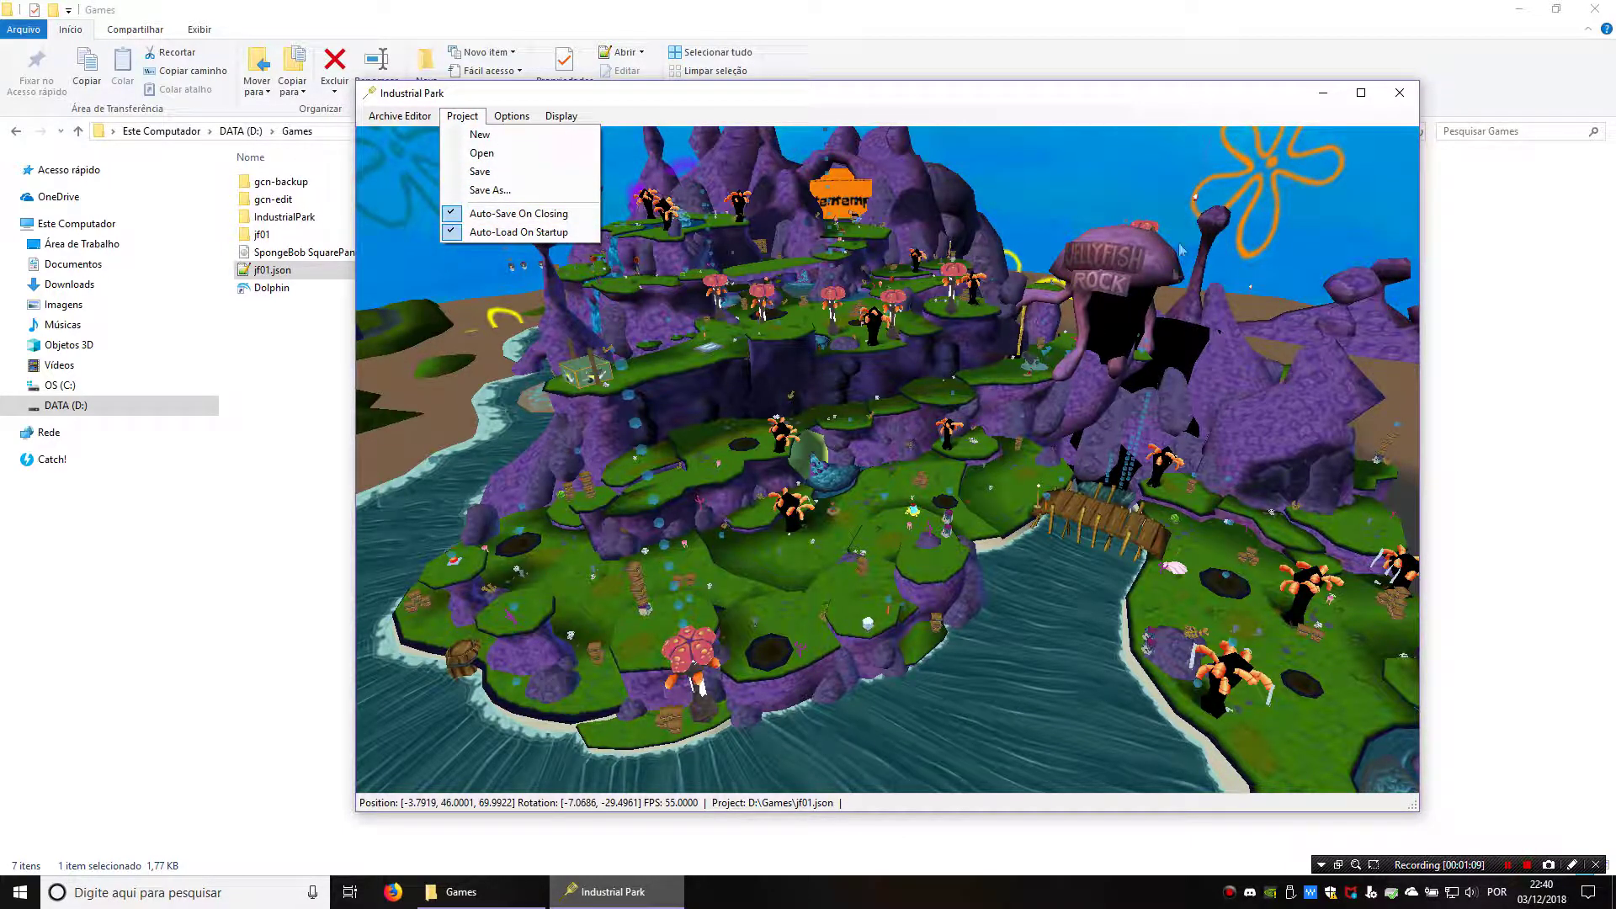
{"action": "left_click", "coordinate": [1196, 114]}
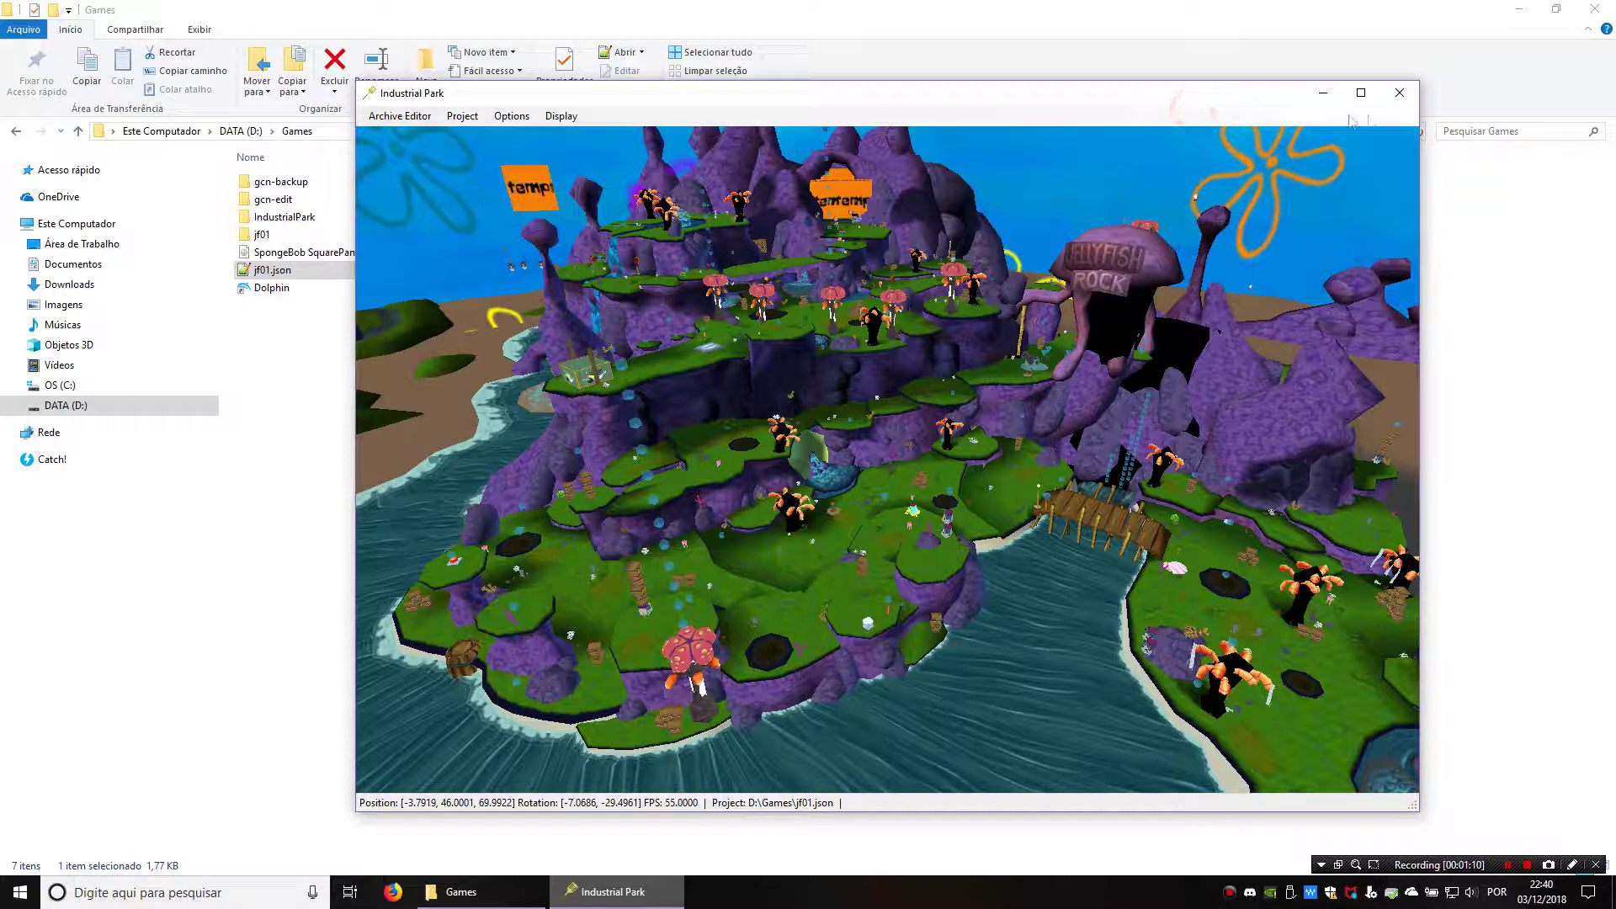
- Restart Industrial Park from IndustrialPark.exe in the IndustrialPark folder and close the jf01.HIP and jf01.HOP editor windows
{"action": "left_click", "coordinate": [1402, 94]}
{"action": "double_click", "coordinate": [318, 217]}
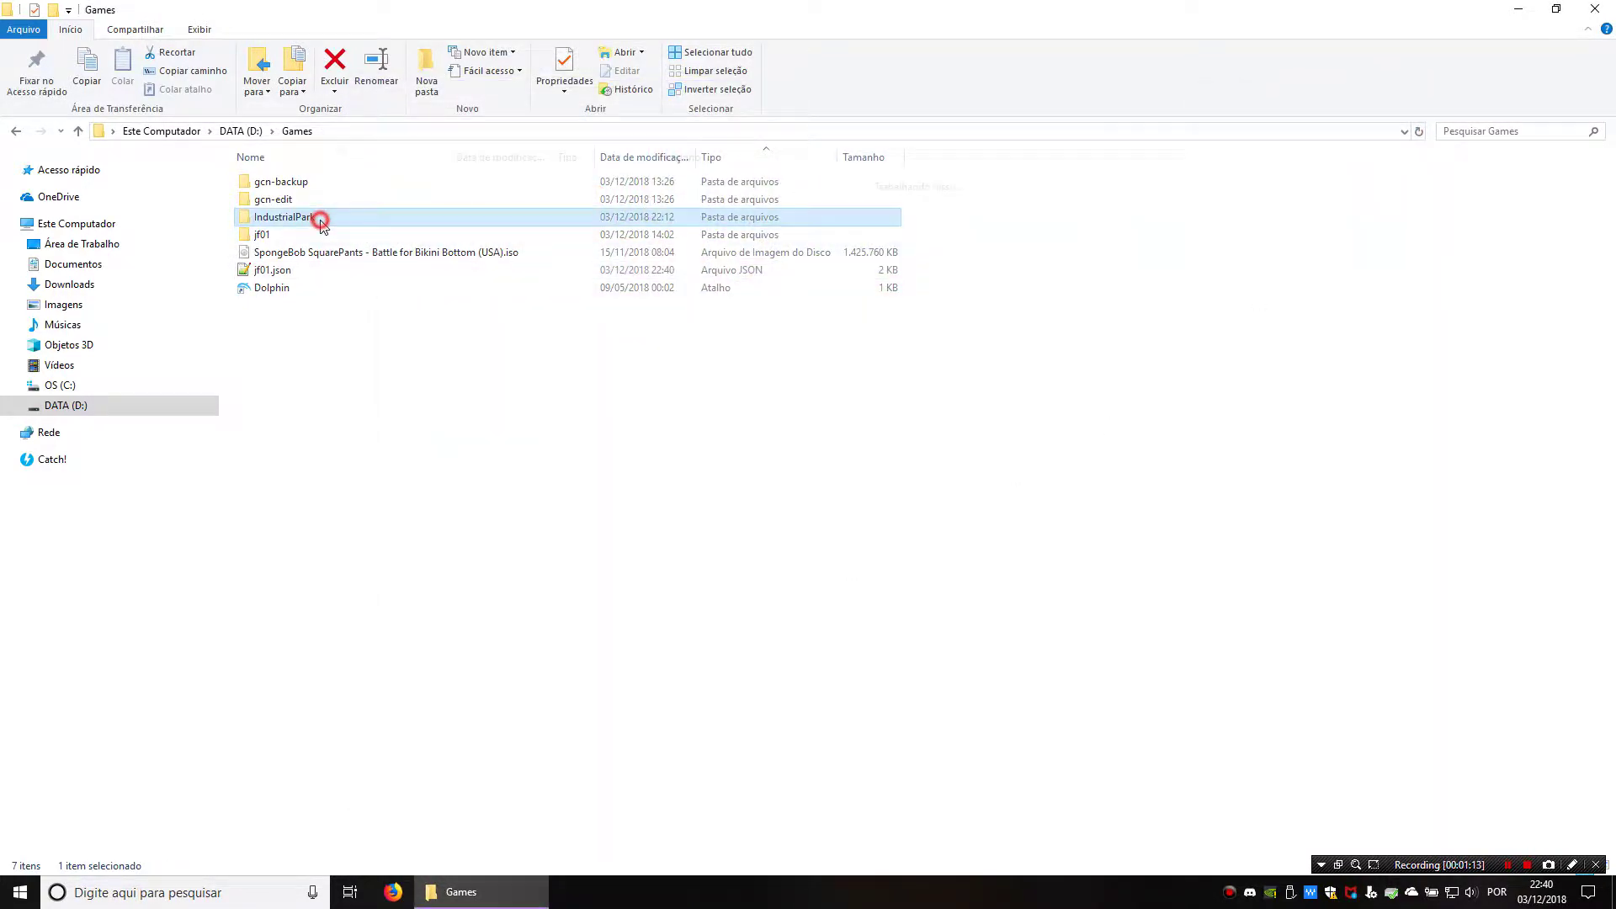
{"action": "left_click", "coordinate": [310, 234]}
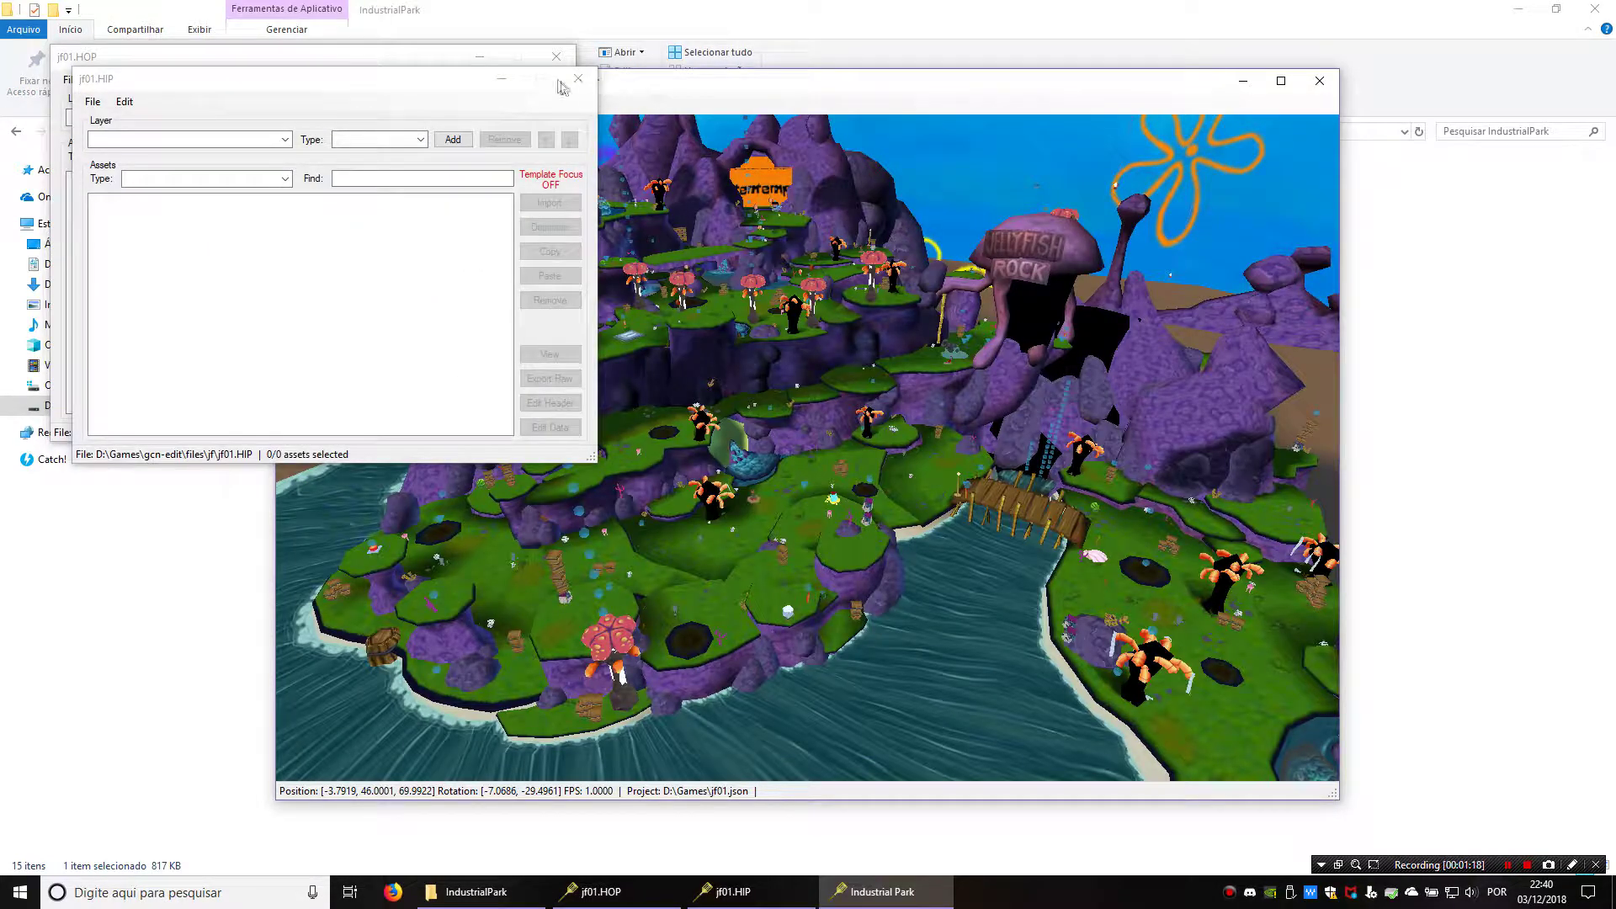
{"action": "left_click", "coordinate": [577, 78]}
{"action": "left_click", "coordinate": [556, 57]}
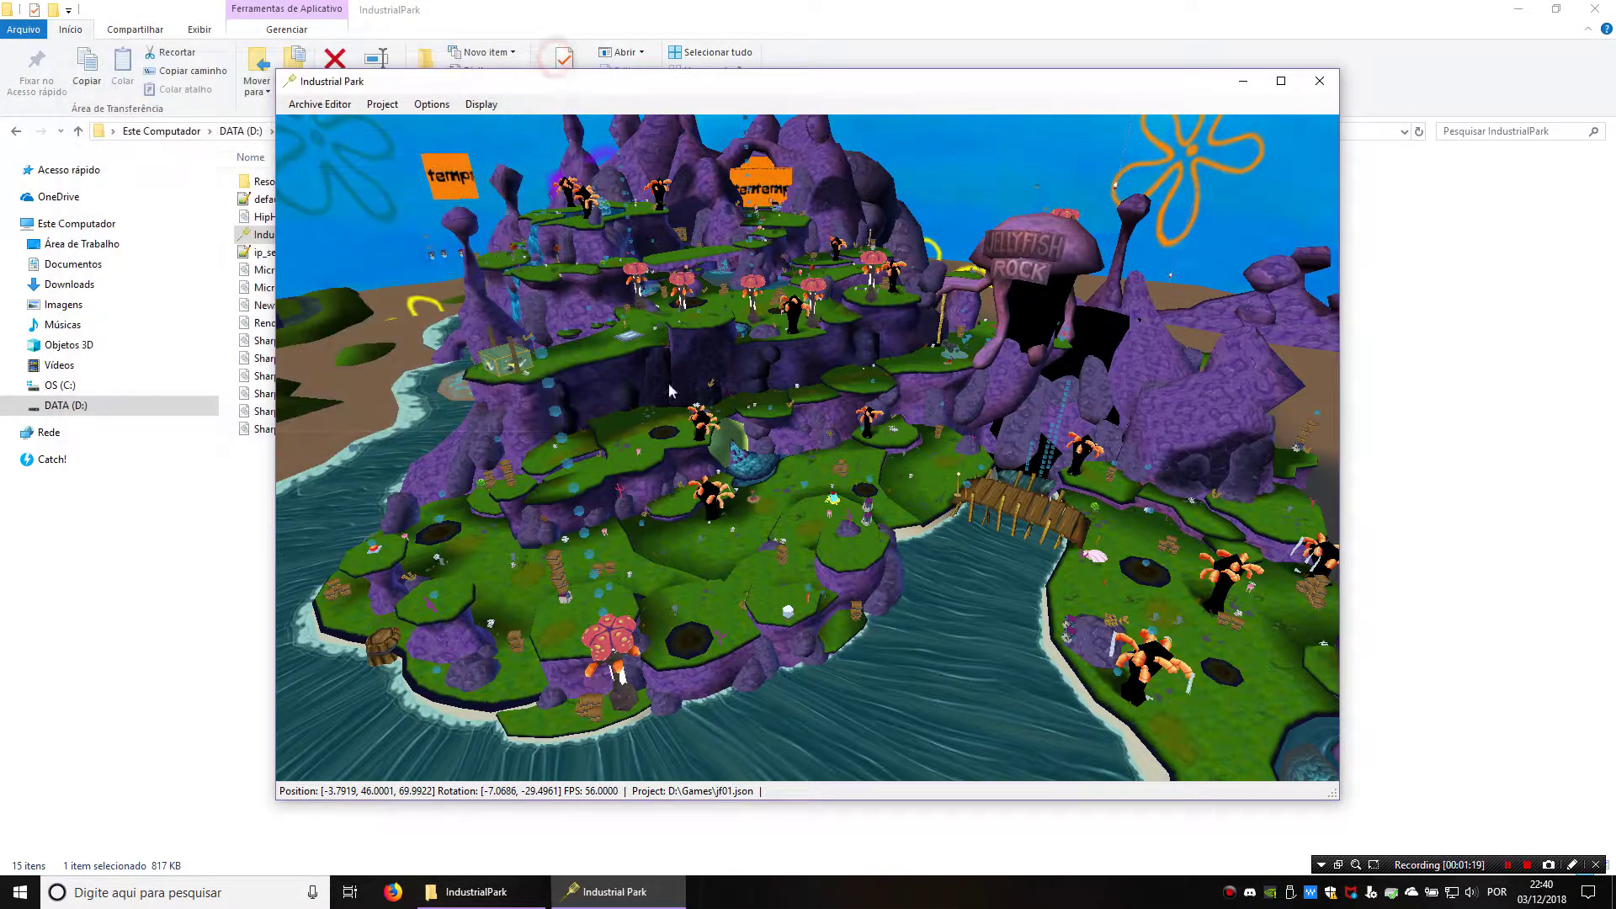
- Move the level view window aside, return File Explorer to the Games folder and switch back to Industrial Park
{"action": "middle_click_drag", "start_coordinate": [669, 389], "coordinate": [785, 418]}
{"action": "scroll", "coordinate": [785, 417], "scroll_direction": "down", "scroll_amount": 3}
{"action": "scroll", "coordinate": [785, 416], "scroll_direction": "up", "scroll_amount": 3}
{"action": "left_click_drag", "start_coordinate": [689, 83], "coordinate": [846, 88]}
{"action": "left_click", "coordinate": [364, 480]}
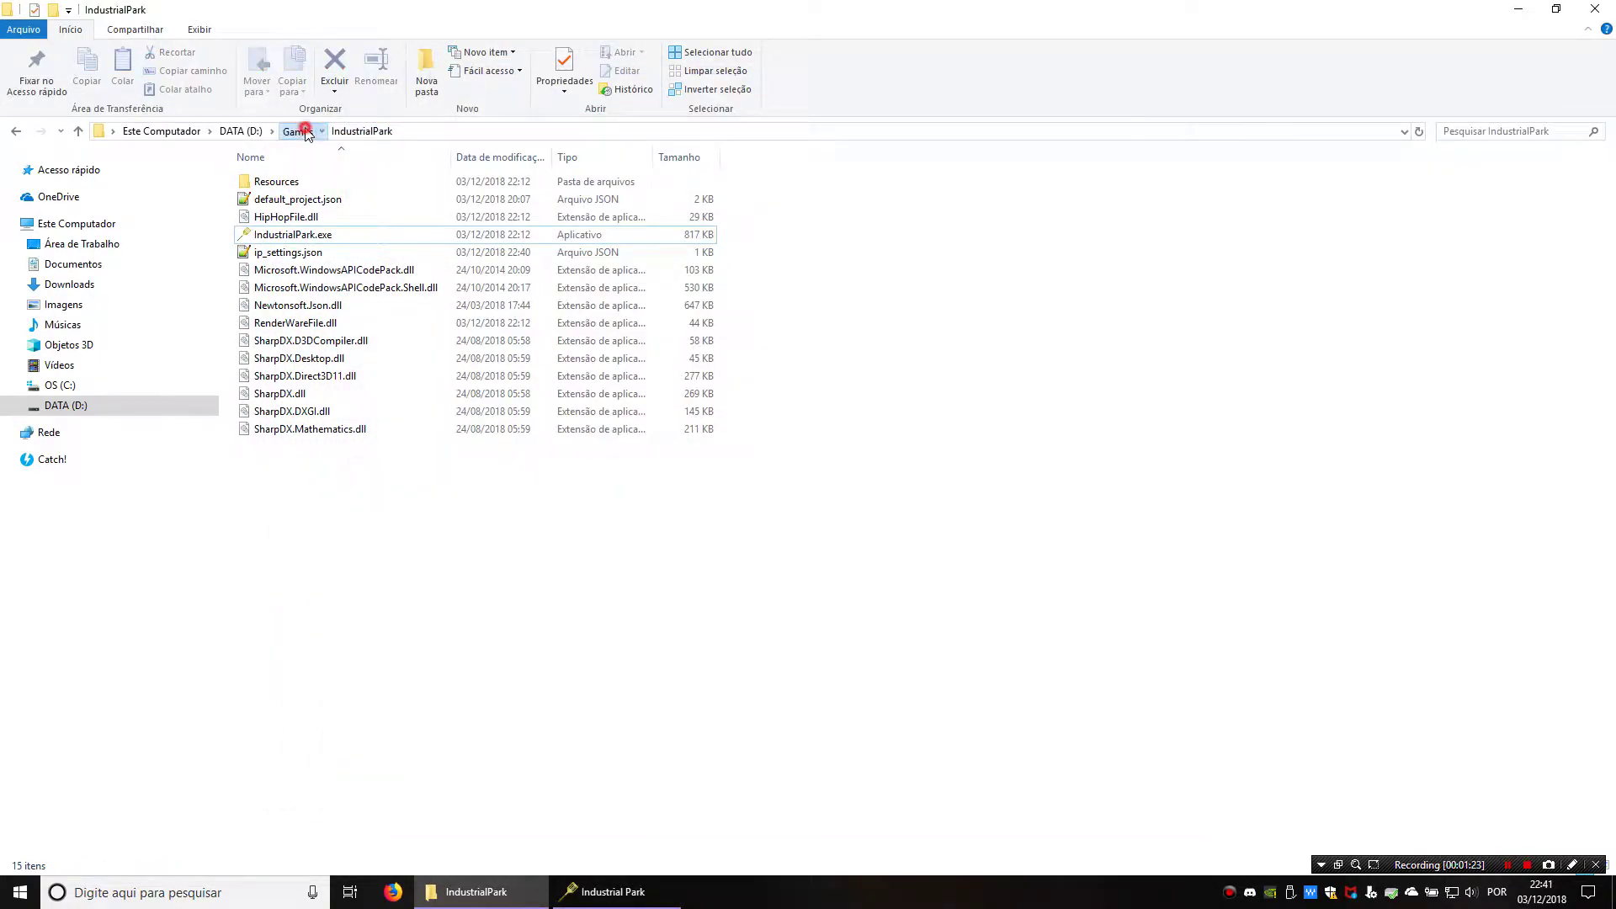
{"action": "left_click", "coordinate": [300, 131]}
{"action": "left_click", "coordinate": [617, 892]}
- Fly the camera around the reloaded level to examine the terrain and objects near Jellyfish Rock
{"action": "middle_click_drag", "start_coordinate": [985, 534], "coordinate": [1001, 548]}
{"action": "right_click_drag", "start_coordinate": [1002, 550], "coordinate": [522, 186]}
{"action": "left_click", "coordinate": [475, 109]}
{"action": "middle_click_drag", "start_coordinate": [946, 624], "coordinate": [909, 557]}
{"action": "scroll", "coordinate": [1046, 588], "scroll_direction": "up", "scroll_amount": 5}
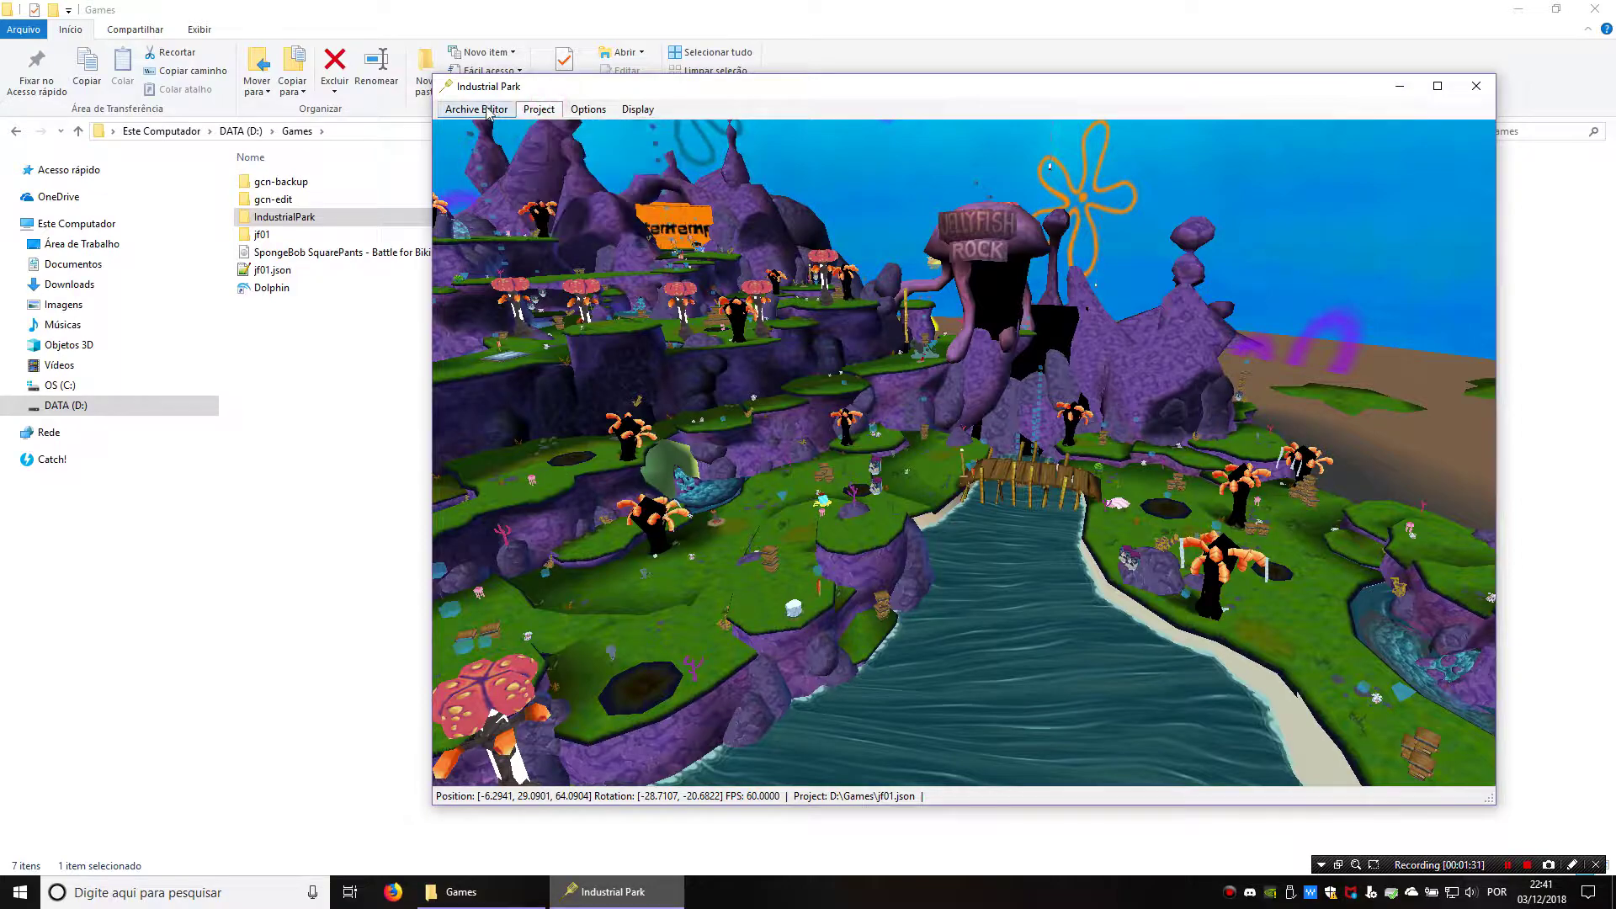
{"action": "middle_click_drag", "start_coordinate": [969, 463], "coordinate": [850, 357]}
{"action": "scroll", "coordinate": [1173, 522], "scroll_direction": "down", "scroll_amount": 10}
{"action": "scroll", "coordinate": [1064, 458], "scroll_direction": "up", "scroll_amount": 5}
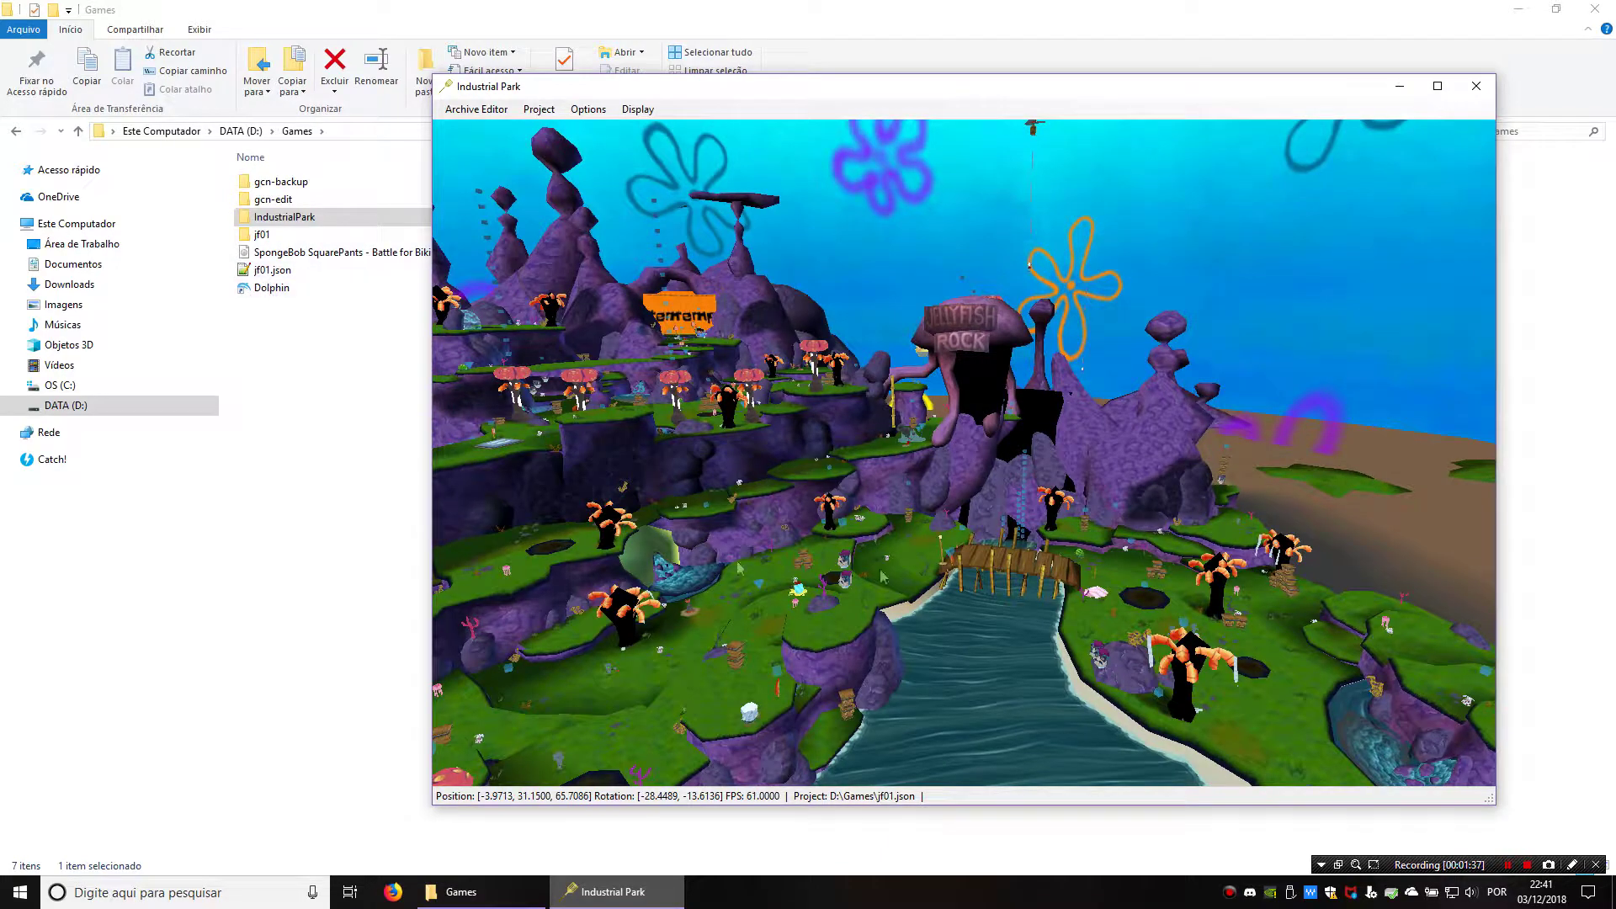
{"action": "right_click_drag", "start_coordinate": [901, 547], "coordinate": [786, 539]}
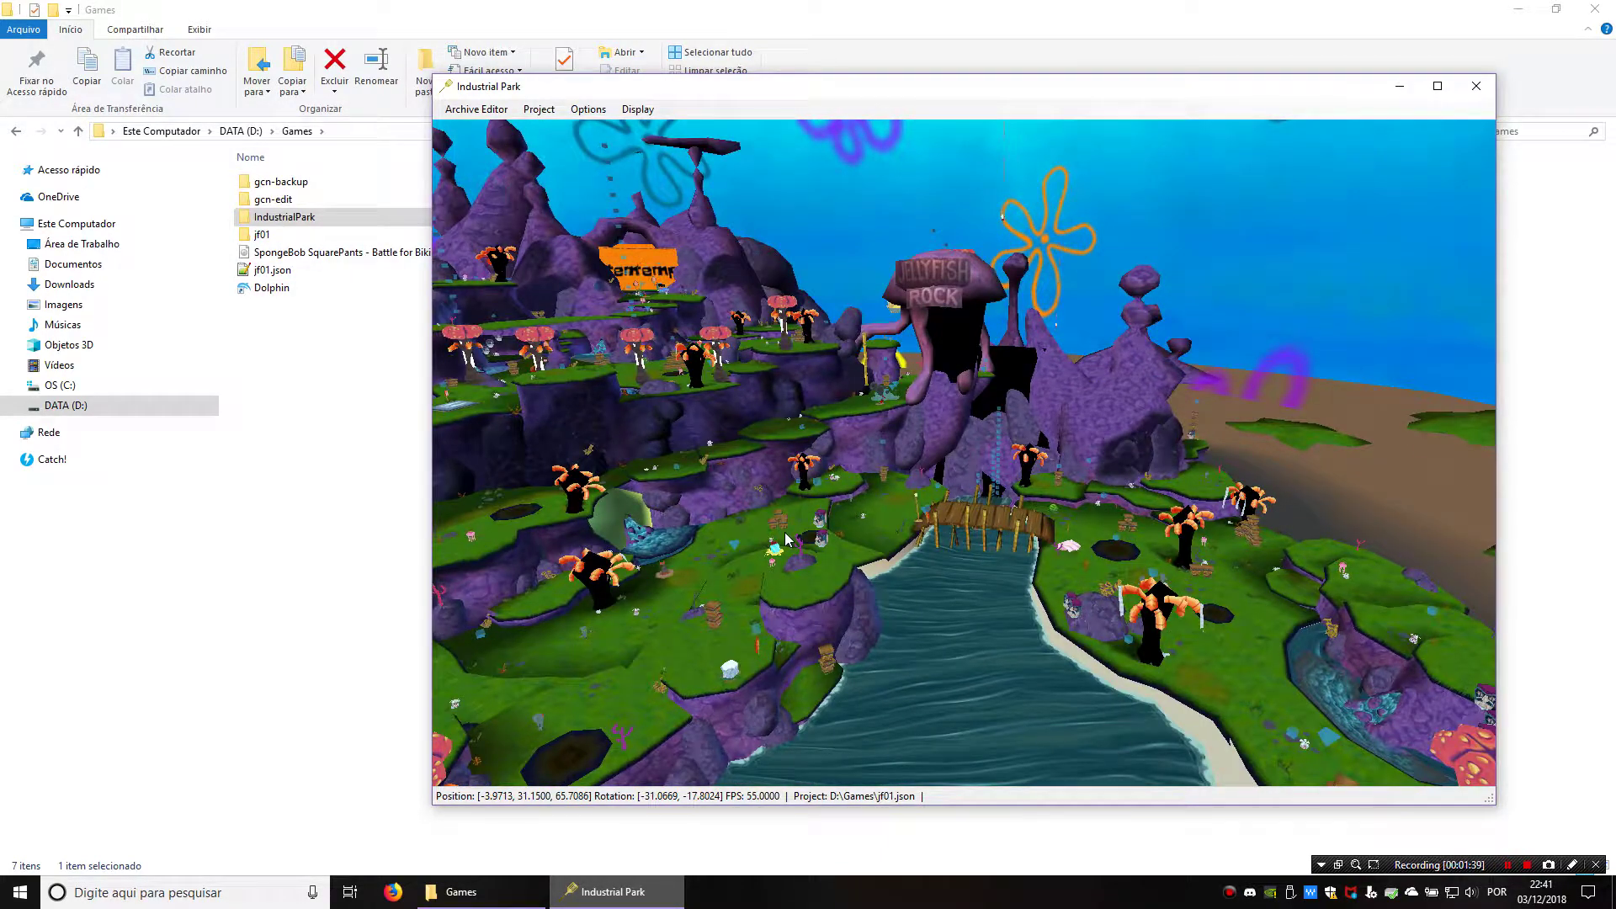
{"action": "scroll", "coordinate": [1149, 558], "scroll_direction": "down", "scroll_amount": 5}
{"action": "middle_click_drag", "start_coordinate": [1148, 558], "coordinate": [1195, 556]}
{"action": "right_click_drag", "start_coordinate": [1195, 556], "coordinate": [1136, 640]}
{"action": "scroll", "coordinate": [1078, 536], "scroll_direction": "up", "scroll_amount": 7}
{"action": "middle_click_drag", "start_coordinate": [1195, 645], "coordinate": [993, 612]}
{"action": "scroll", "coordinate": [993, 613], "scroll_direction": "down", "scroll_amount": 5}
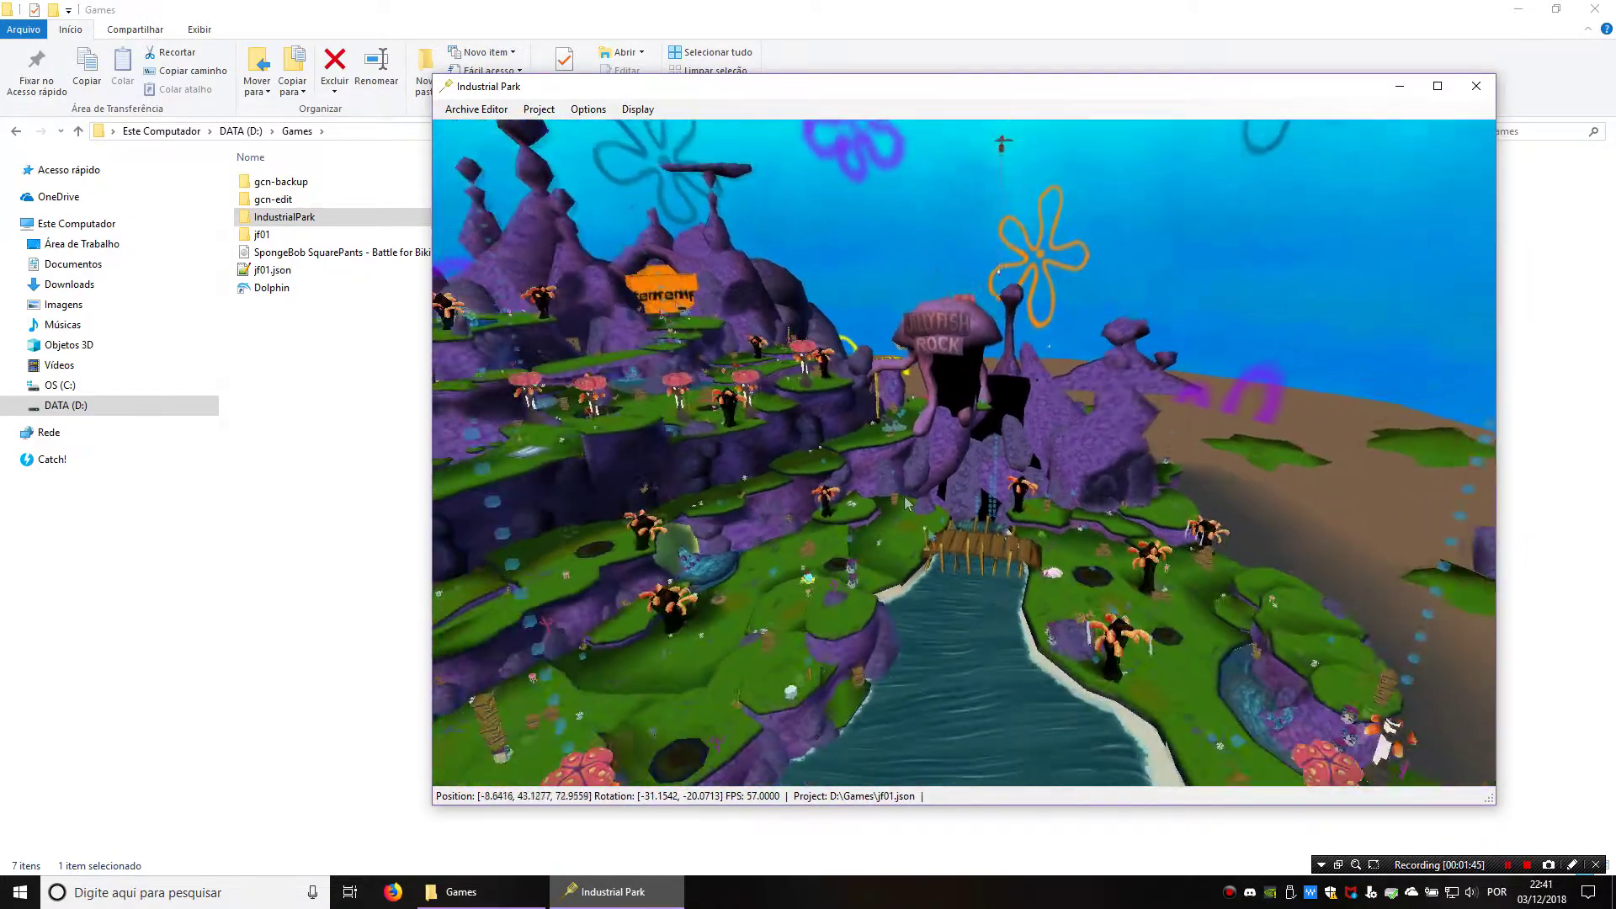
- Show the TRIG assets in the level view and examine the trigger volumes across the terrain
{"action": "left_click", "coordinate": [633, 109]}
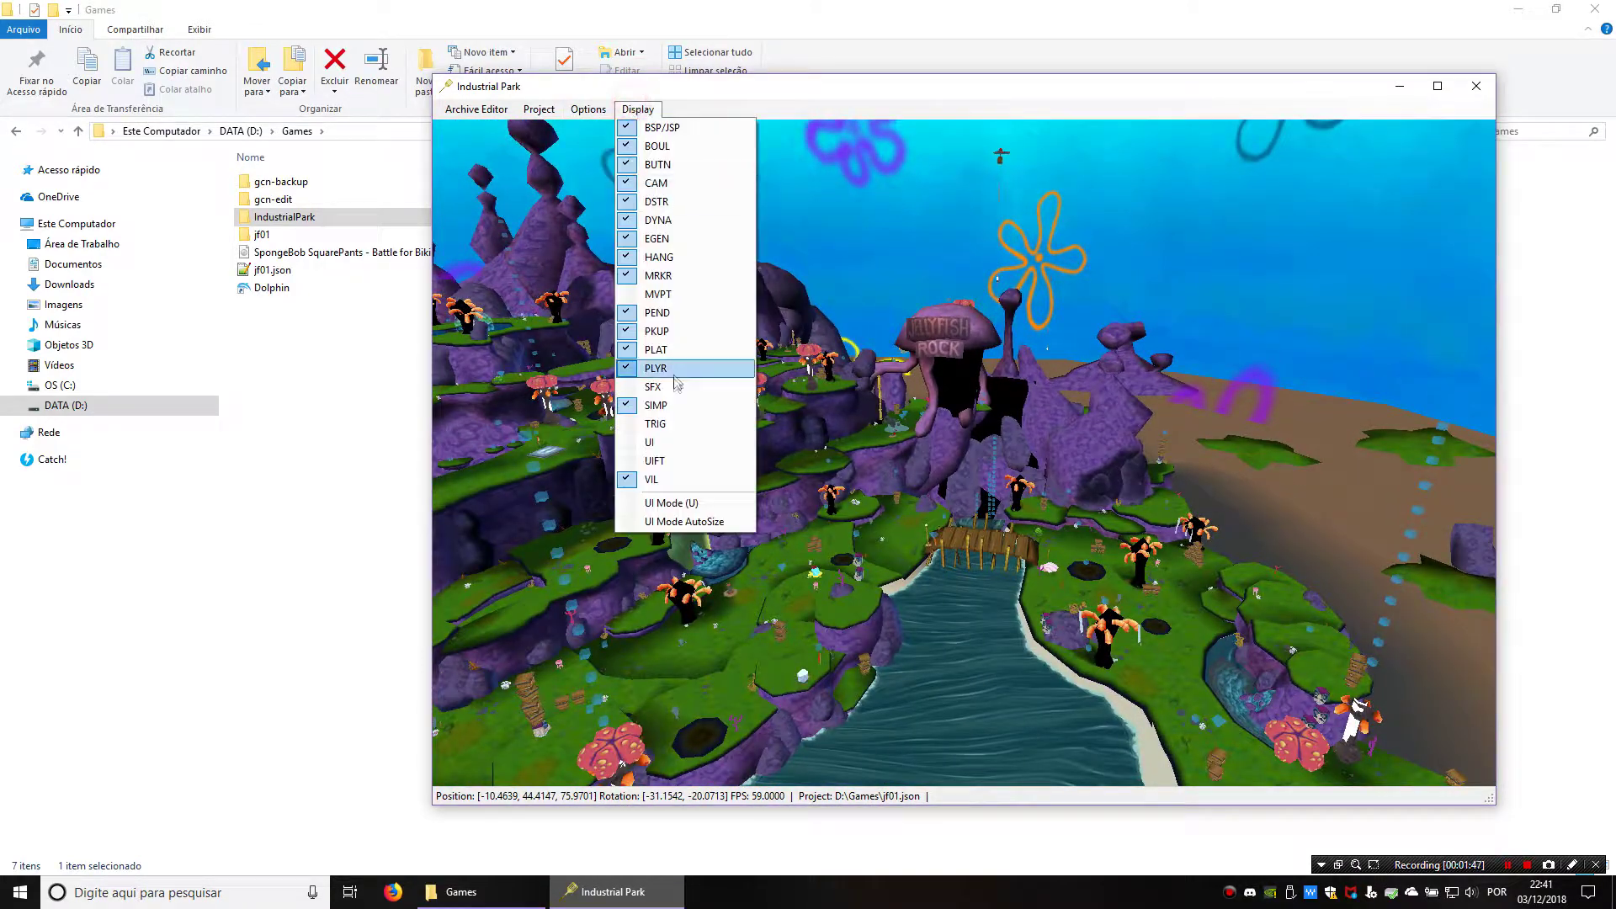
{"action": "left_click", "coordinate": [674, 423]}
{"action": "scroll", "coordinate": [958, 384], "scroll_direction": "up", "scroll_amount": 3}
{"action": "middle_click_drag", "start_coordinate": [957, 385], "coordinate": [730, 458]}
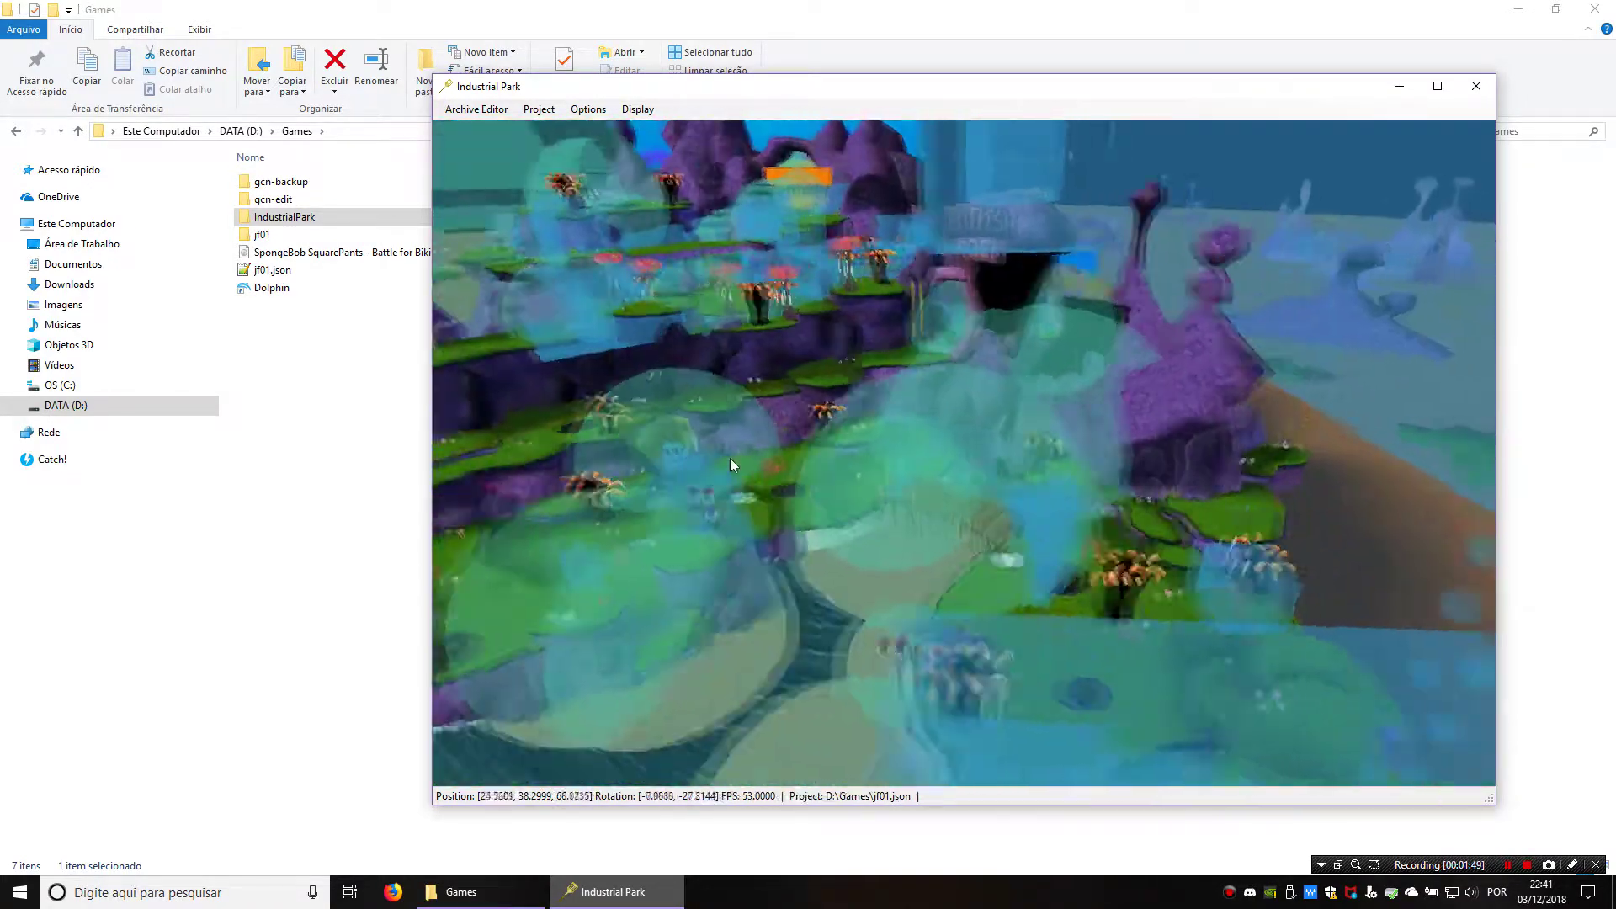
{"action": "right_click_drag", "start_coordinate": [730, 458], "coordinate": [846, 357]}
{"action": "middle_click_drag", "start_coordinate": [846, 357], "coordinate": [680, 557]}
{"action": "scroll", "coordinate": [680, 557], "scroll_direction": "down", "scroll_amount": 3}
{"action": "key", "text": "a"}
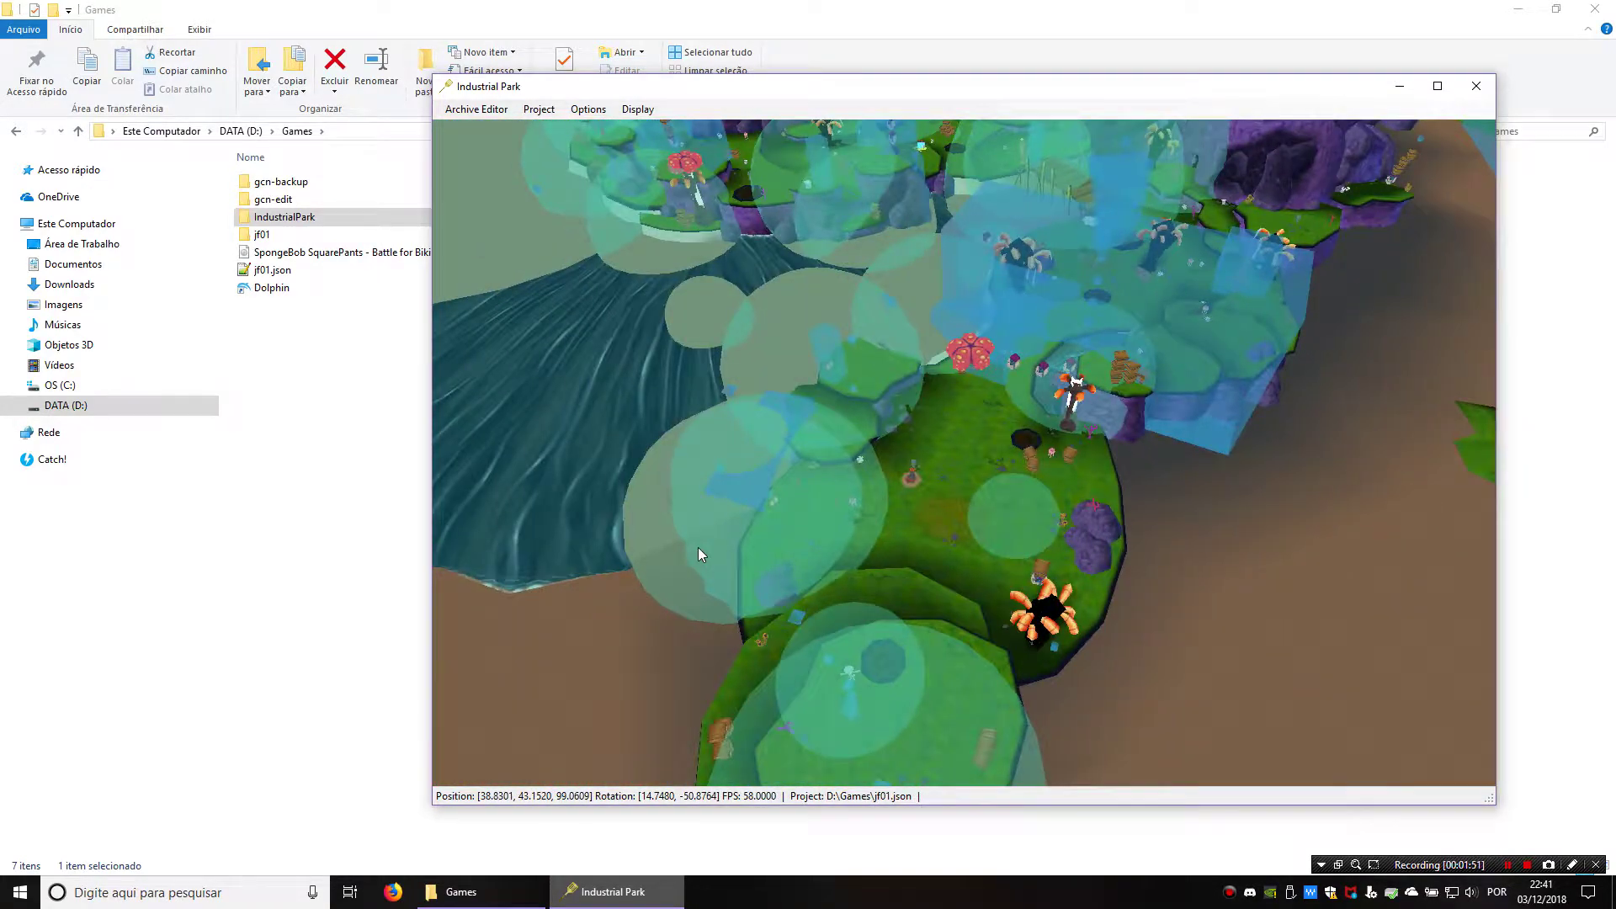
{"action": "key", "text": "a"}
{"action": "key", "text": "shift+w"}
{"action": "right_click_drag", "start_coordinate": [691, 549], "coordinate": [1035, 511]}
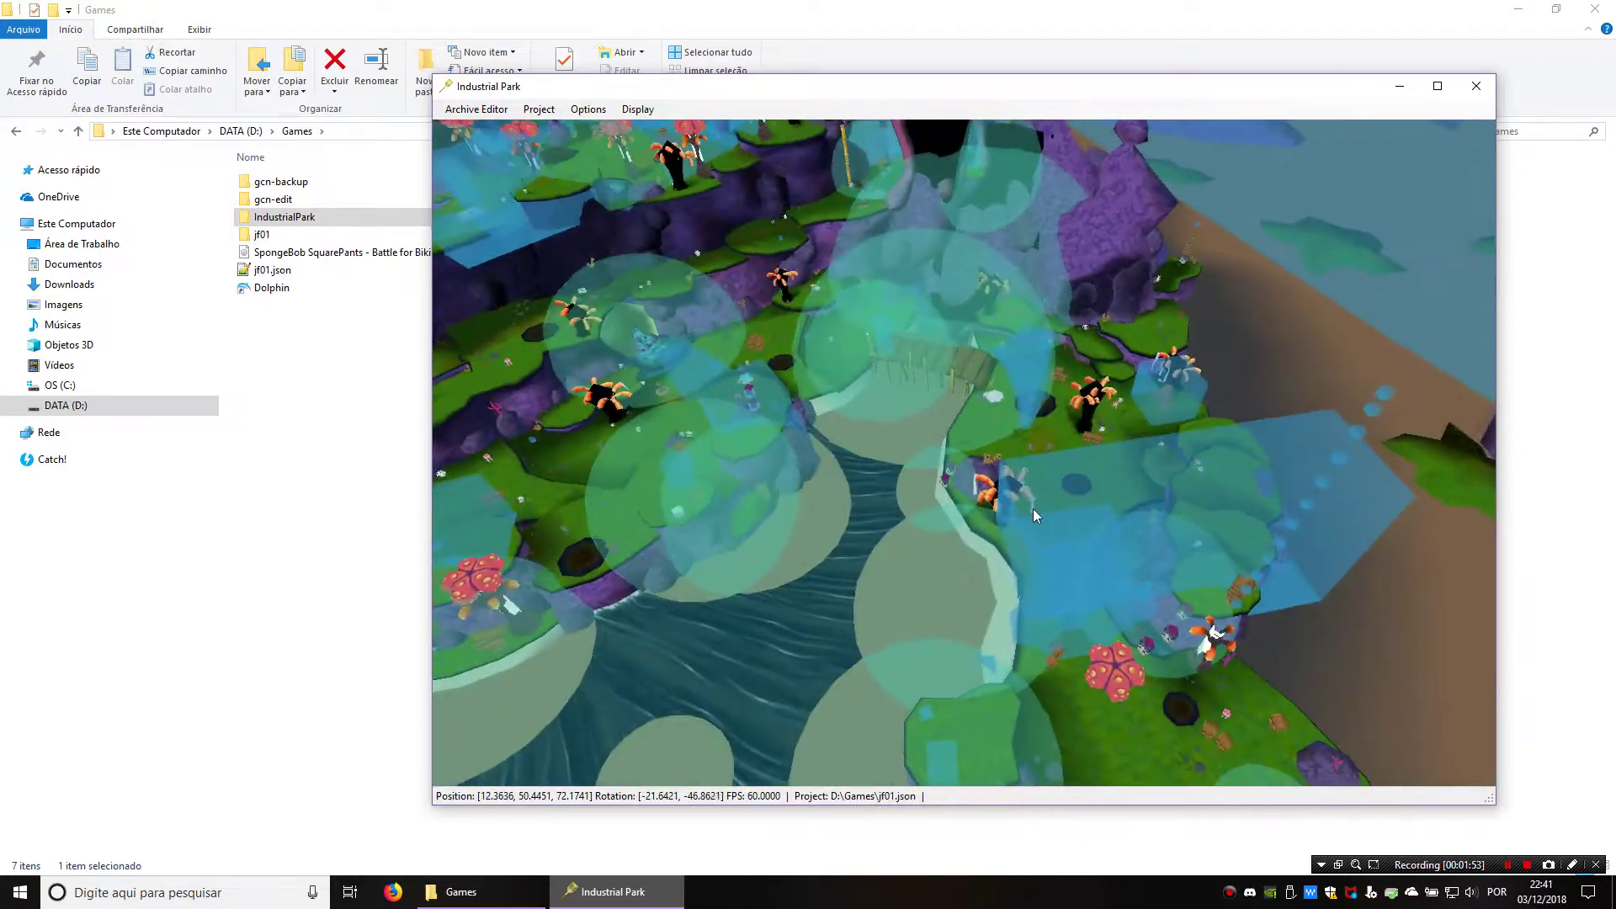
- Fly the camera over the shoreline and grassy ledges to examine the spherical and box trigger volumes from several angles
{"action": "key", "text": "a"}
{"action": "key", "text": "shift+s"}
{"action": "middle_click_drag", "start_coordinate": [1033, 508], "coordinate": [1122, 485]}
{"action": "key", "text": "w"}
{"action": "key", "text": "shift+s"}
{"action": "right_click_drag", "start_coordinate": [1123, 491], "coordinate": [1124, 543]}
{"action": "scroll", "coordinate": [1111, 523], "scroll_direction": "down", "scroll_amount": 5}
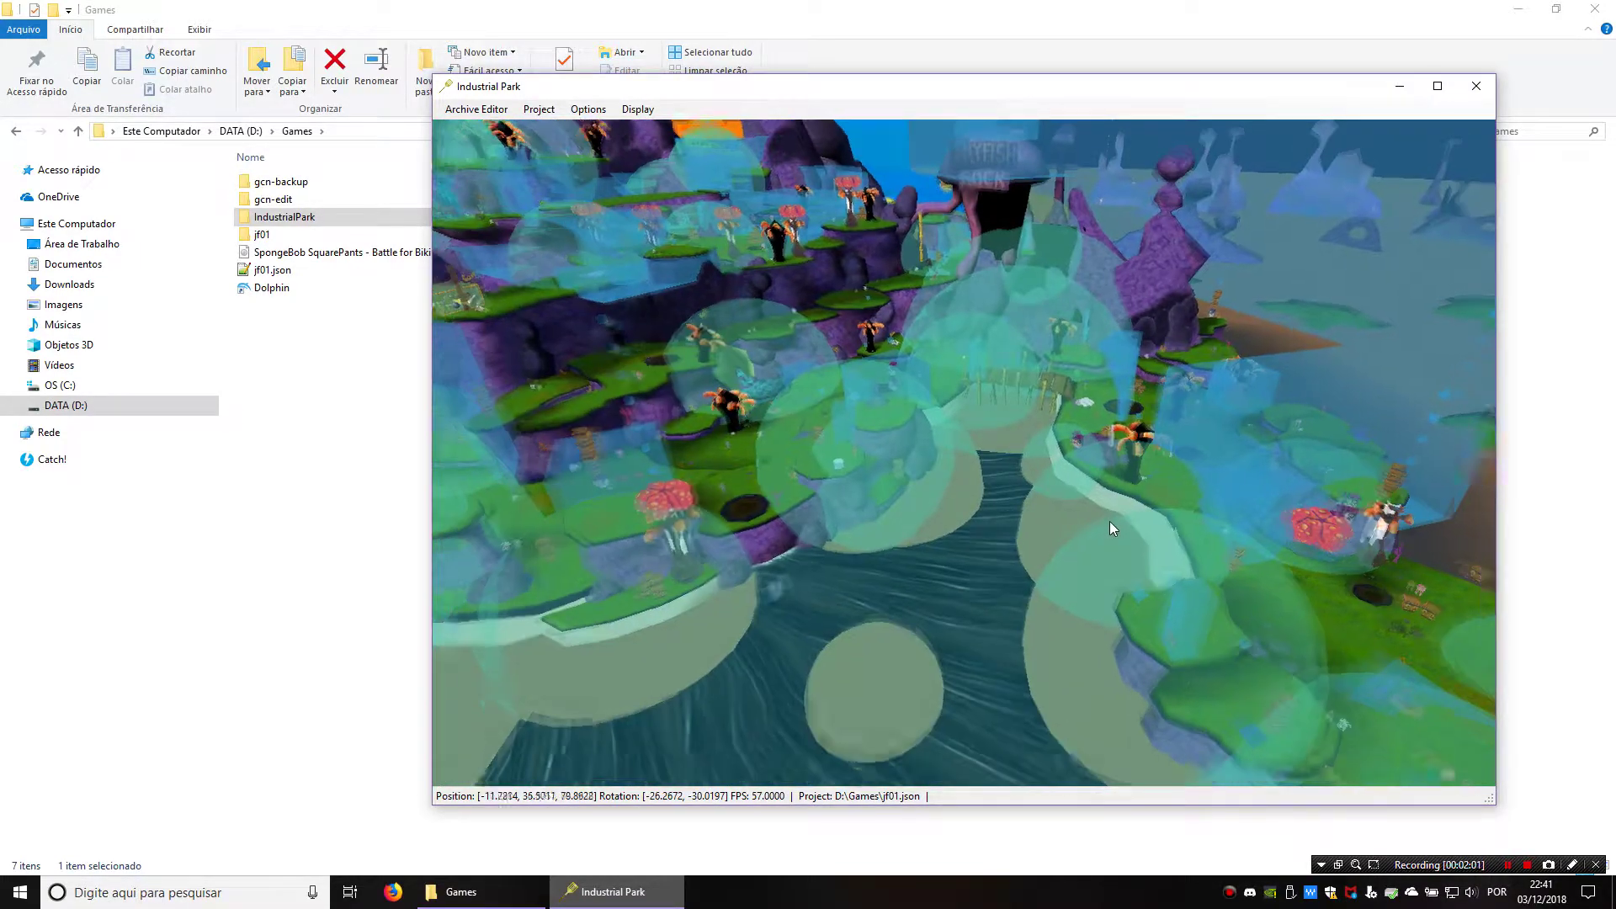
{"action": "scroll", "coordinate": [1003, 539], "scroll_direction": "up", "scroll_amount": 5}
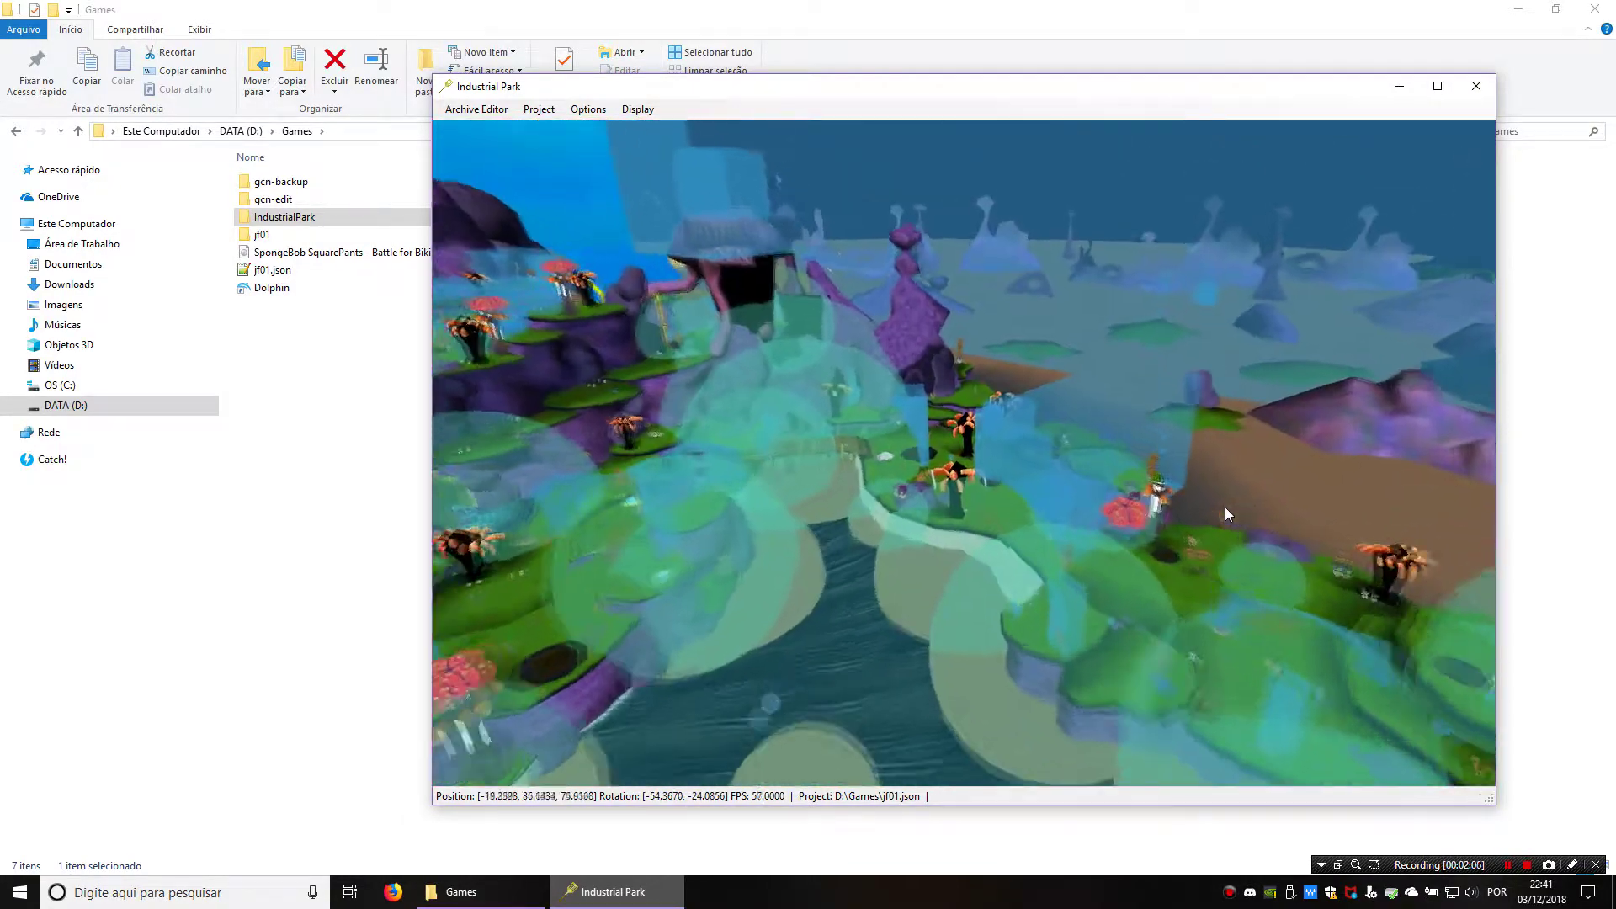
{"action": "right_click_drag", "start_coordinate": [1225, 507], "coordinate": [1125, 618]}
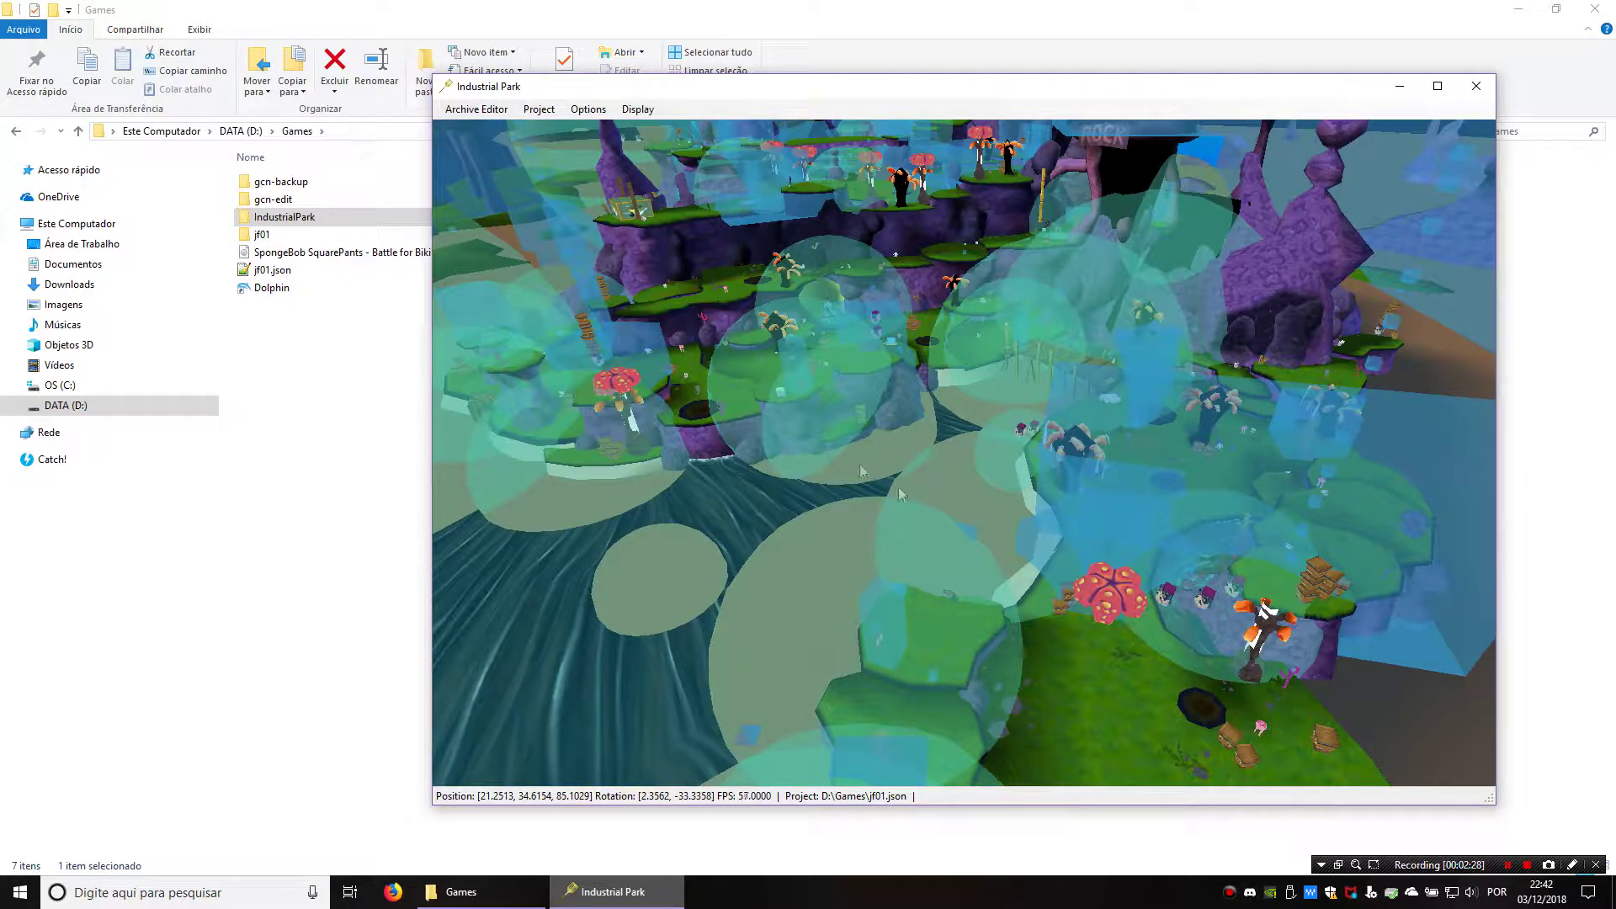
{"action": "scroll", "coordinate": [846, 465], "scroll_direction": "down", "scroll_amount": 3}
{"action": "key", "text": "d"}
{"action": "middle_click_drag", "start_coordinate": [845, 465], "coordinate": [695, 447]}
- Open the jf01.HIP archive editor over a maximized level view and bring up the end of its TRIG asset list
{"action": "left_click", "coordinate": [475, 110]}
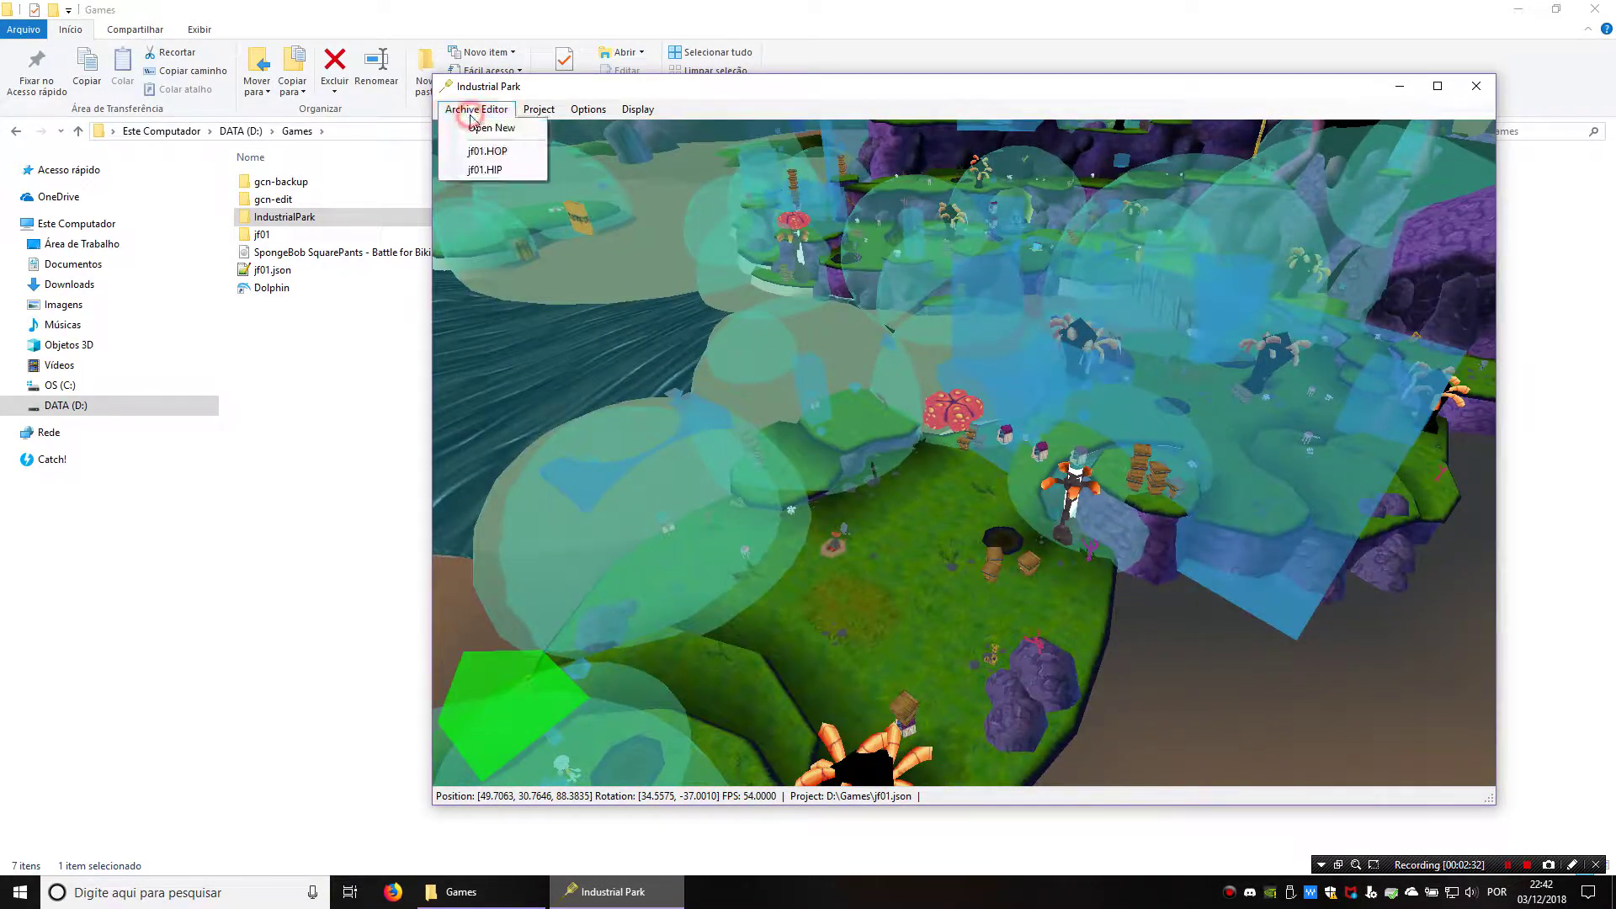
{"action": "left_click", "coordinate": [476, 165]}
{"action": "double_click", "coordinate": [799, 102]}
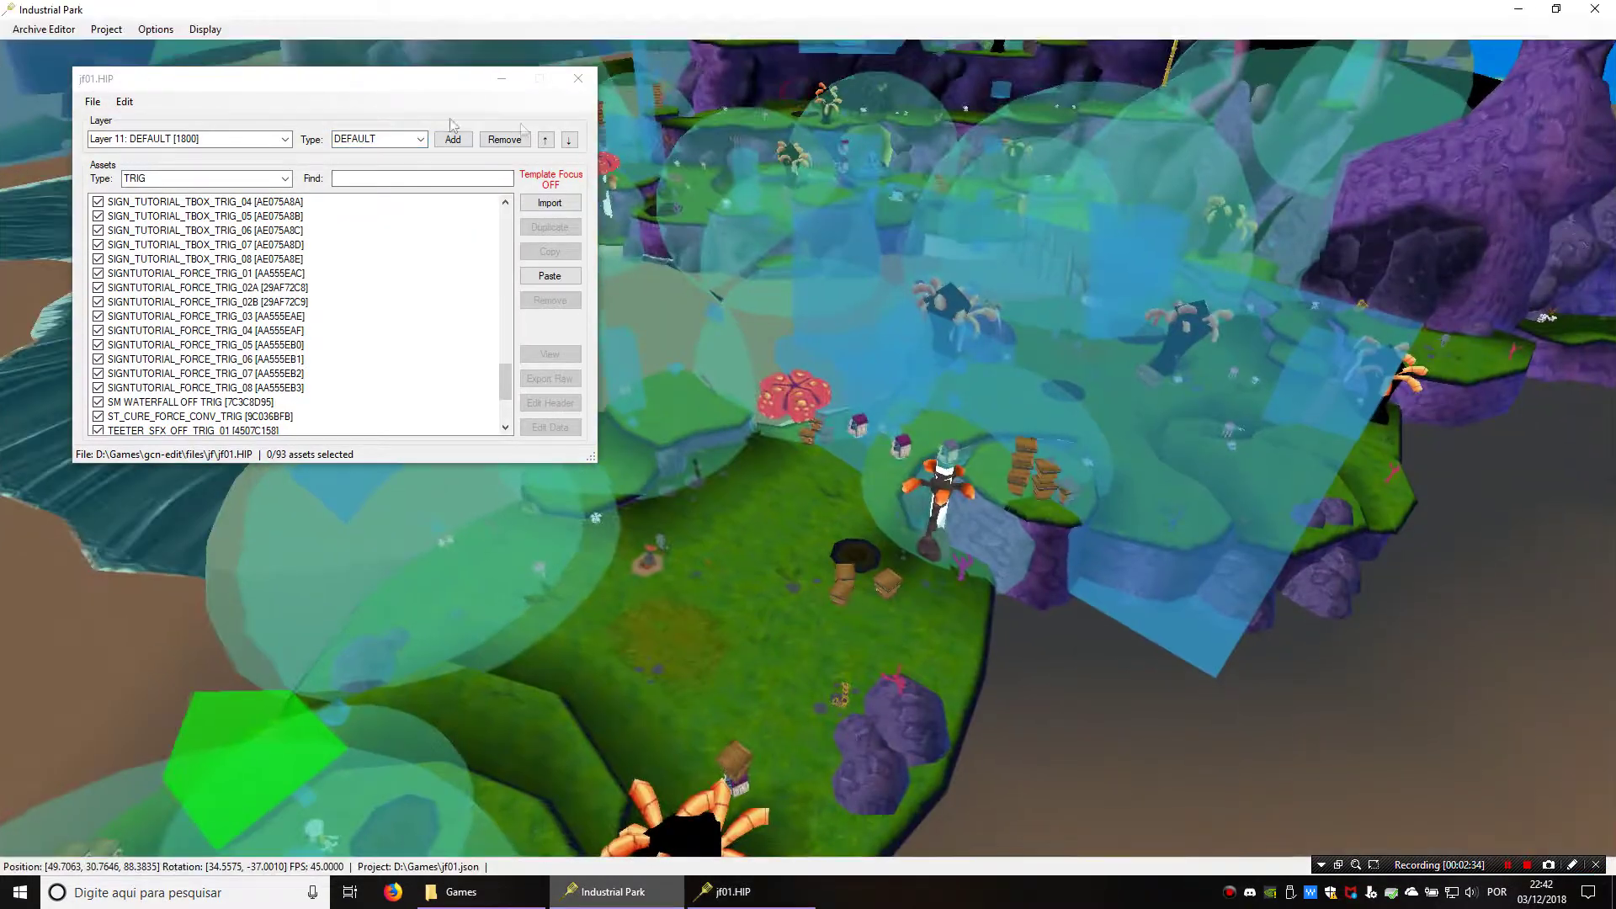
{"action": "left_click_drag", "start_coordinate": [344, 94], "coordinate": [400, 92]}
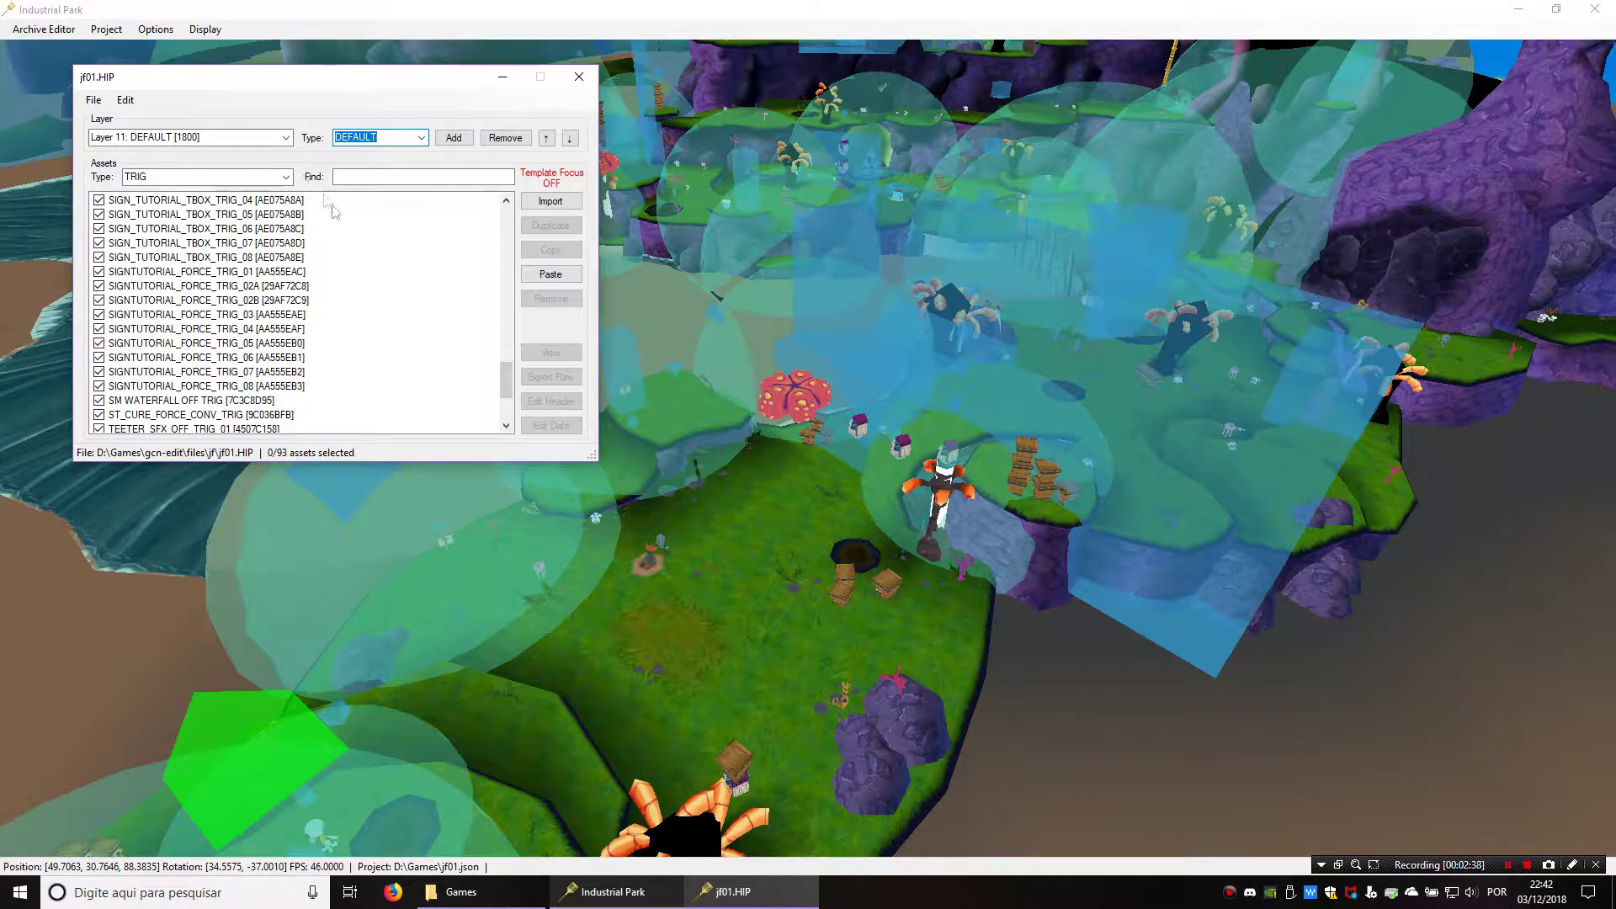
{"action": "left_click_drag", "start_coordinate": [506, 384], "coordinate": [827, 519]}
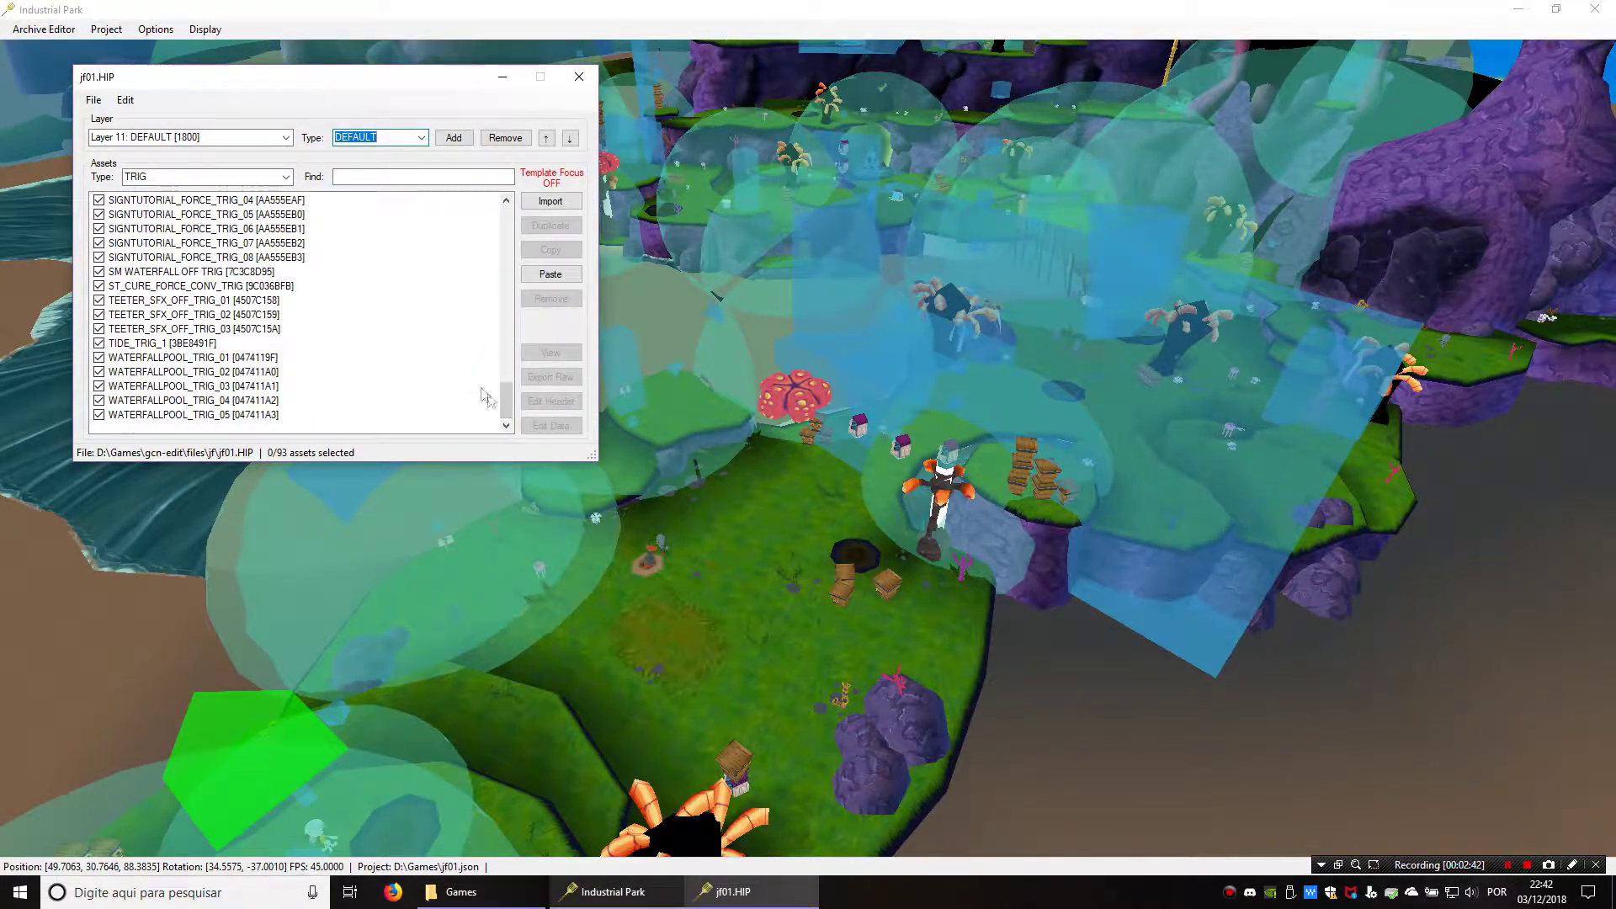
{"action": "middle_click_drag", "start_coordinate": [855, 515], "coordinate": [836, 500]}
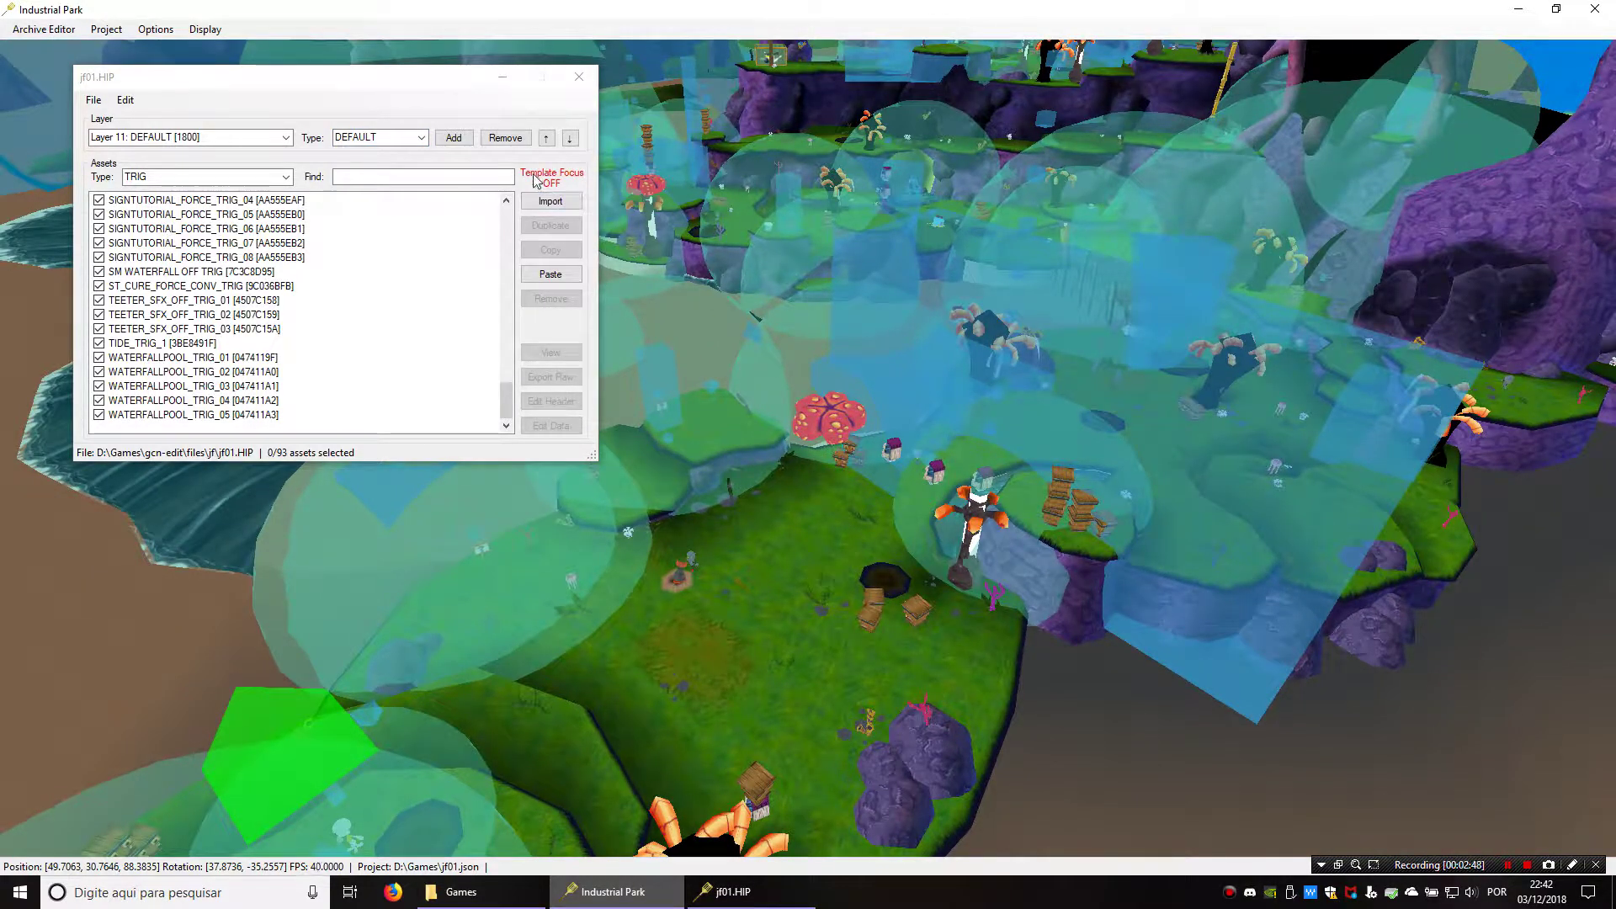
- Turn on Template Focus for jf01.HIP and choose SphereTrigger from the placeable templates
{"action": "left_click", "coordinate": [364, 137]}
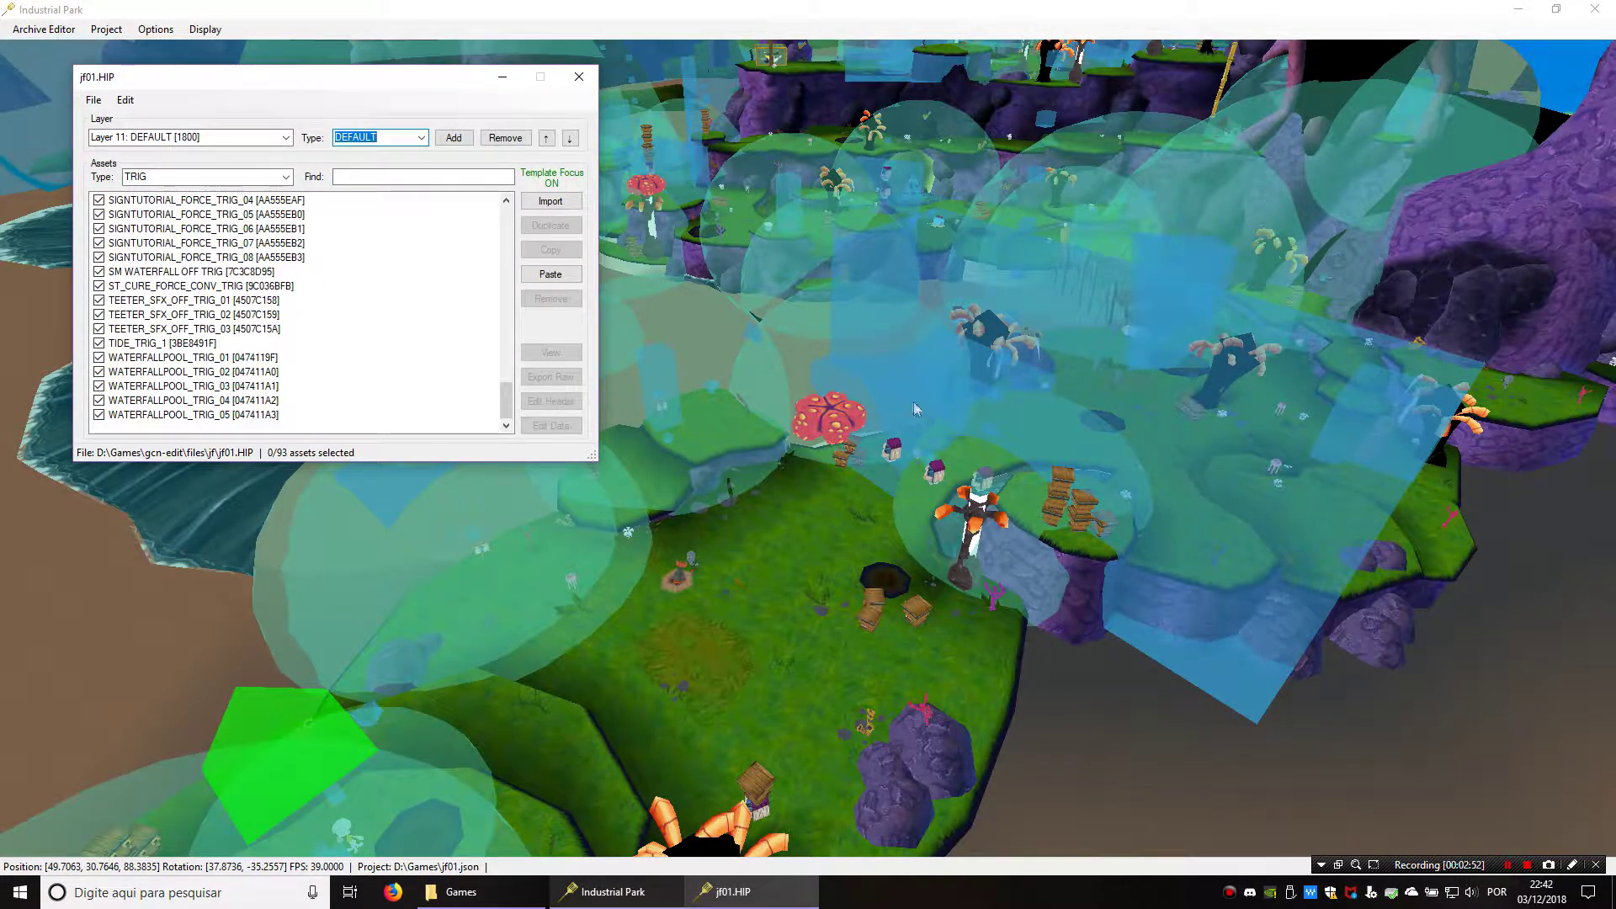
{"action": "middle_click_drag", "start_coordinate": [914, 402], "coordinate": [905, 398]}
{"action": "scroll", "coordinate": [817, 541], "scroll_direction": "up", "scroll_amount": 3}
{"action": "right_click", "coordinate": [793, 436]}
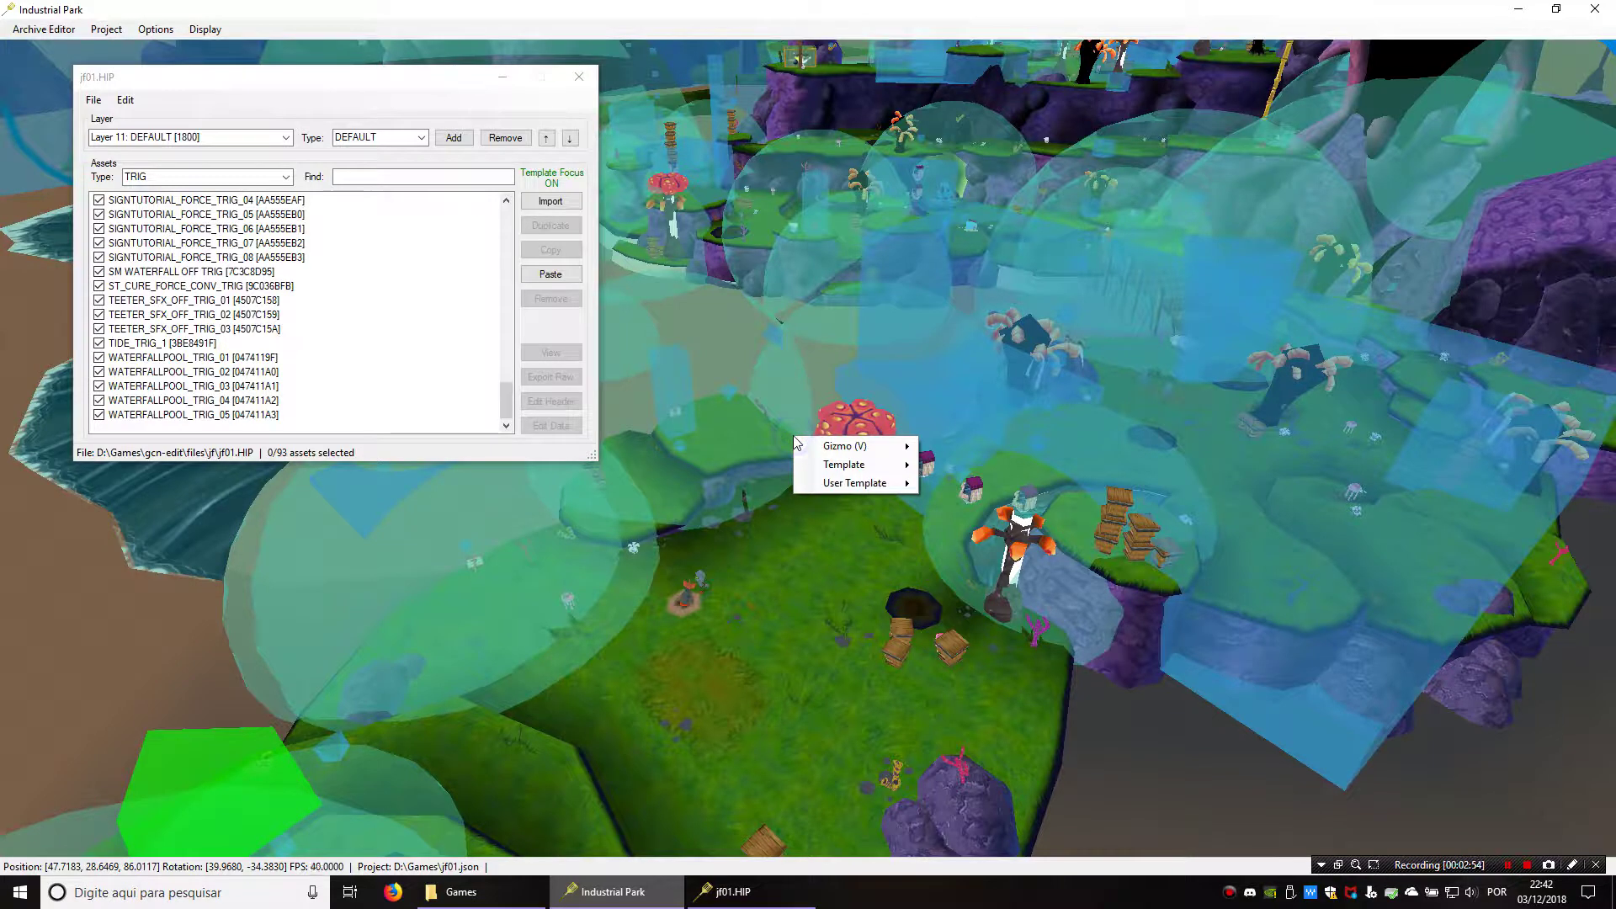
{"action": "mouse_move", "coordinate": [831, 449]}
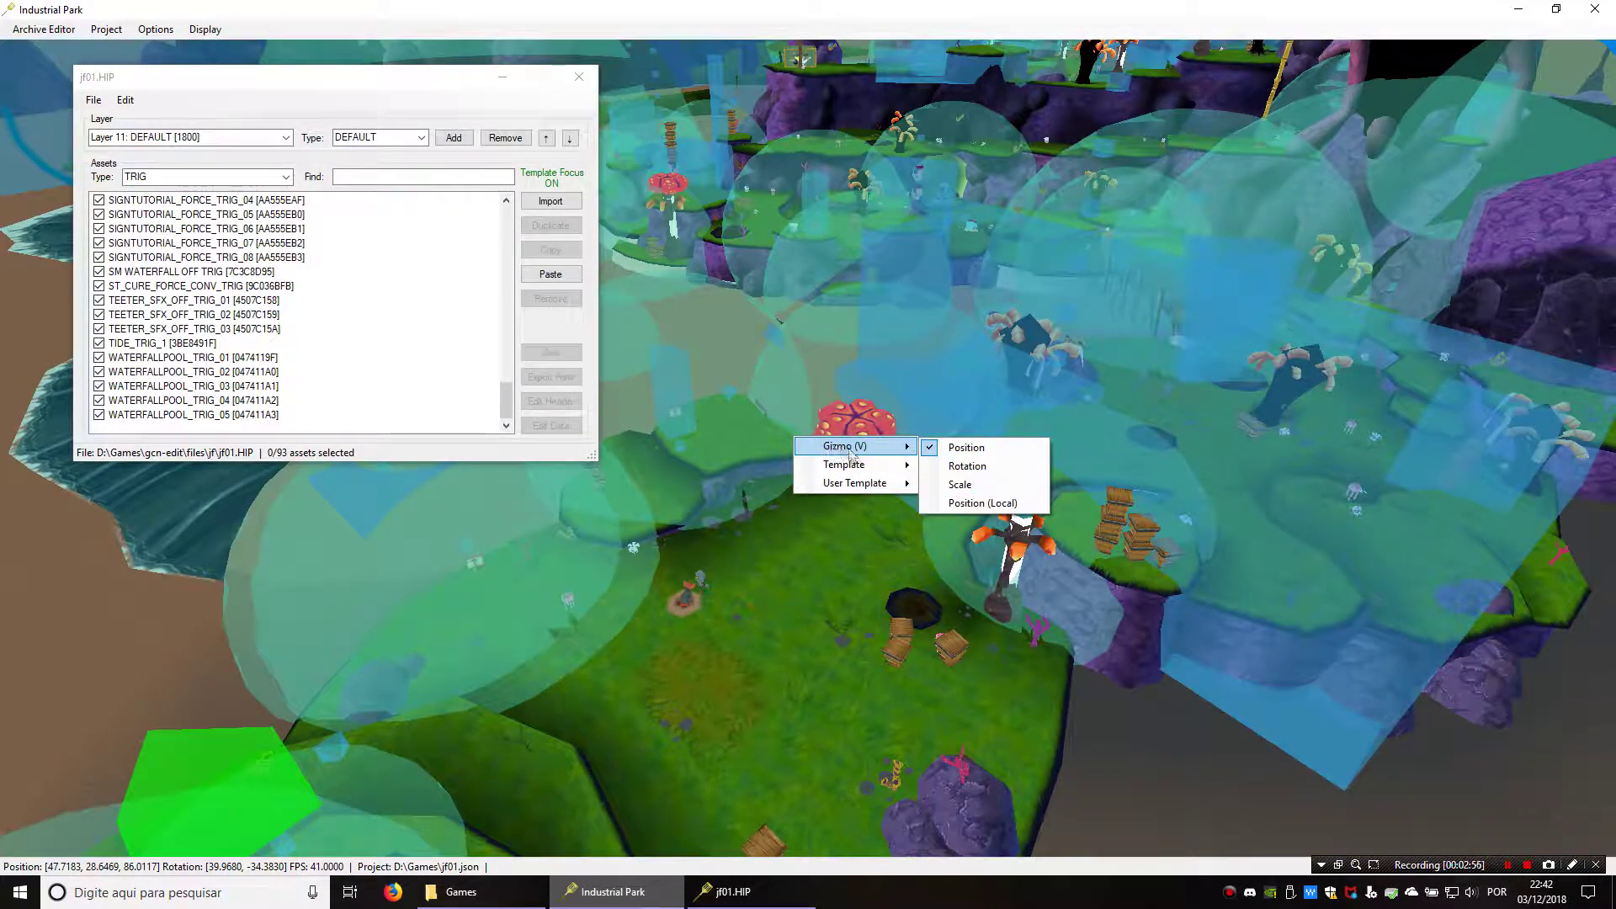
{"action": "mouse_move", "coordinate": [867, 471]}
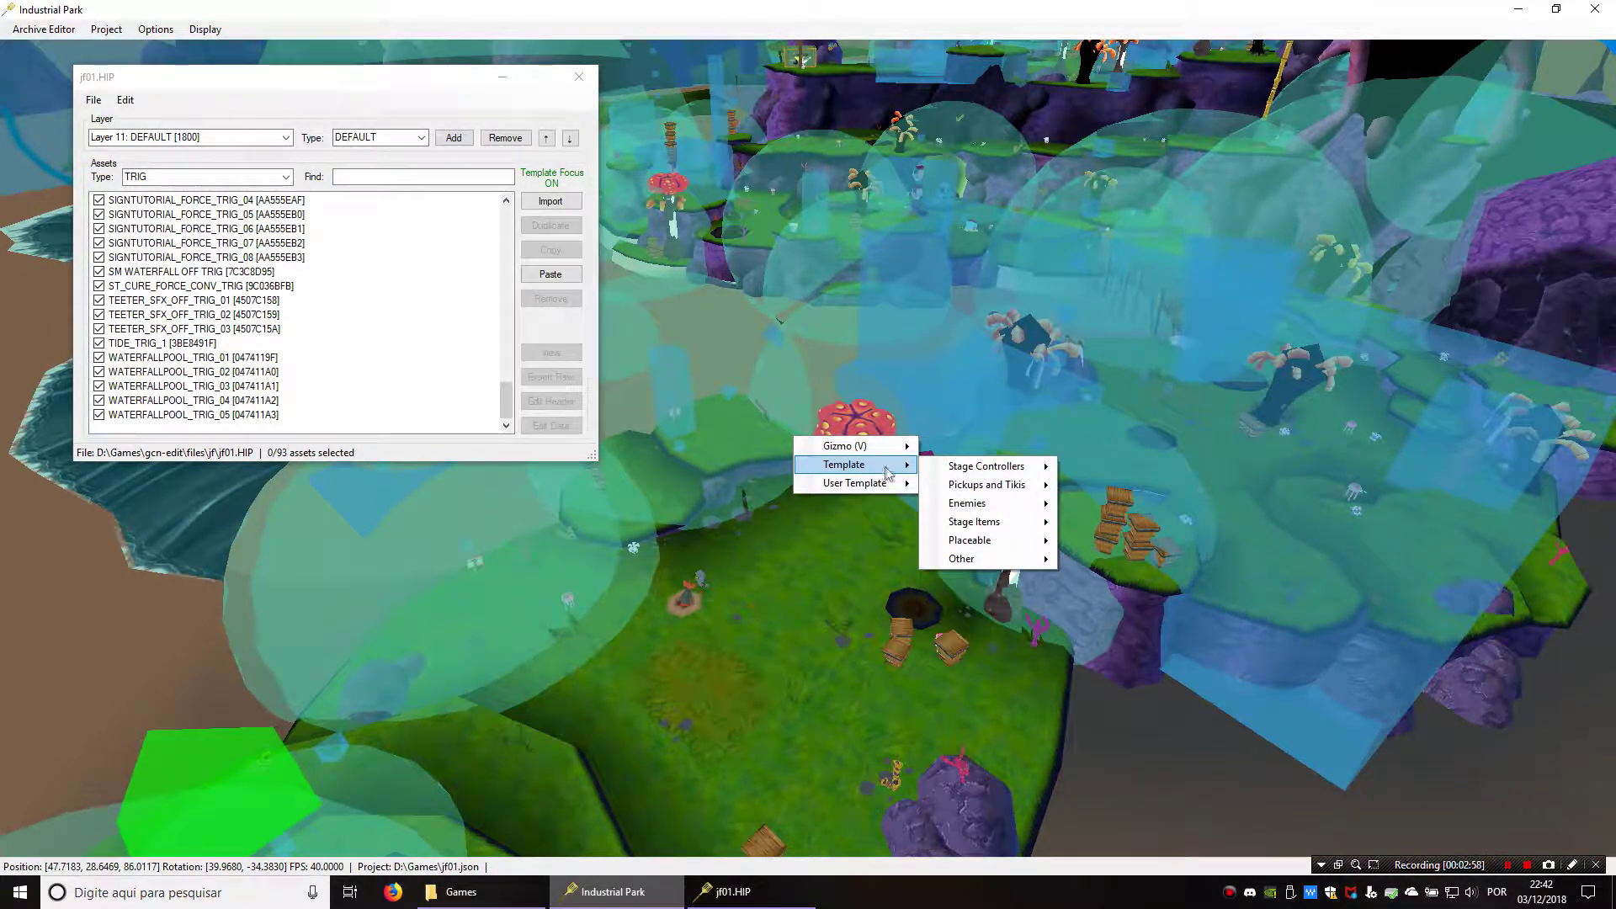
{"action": "mouse_move", "coordinate": [990, 492]}
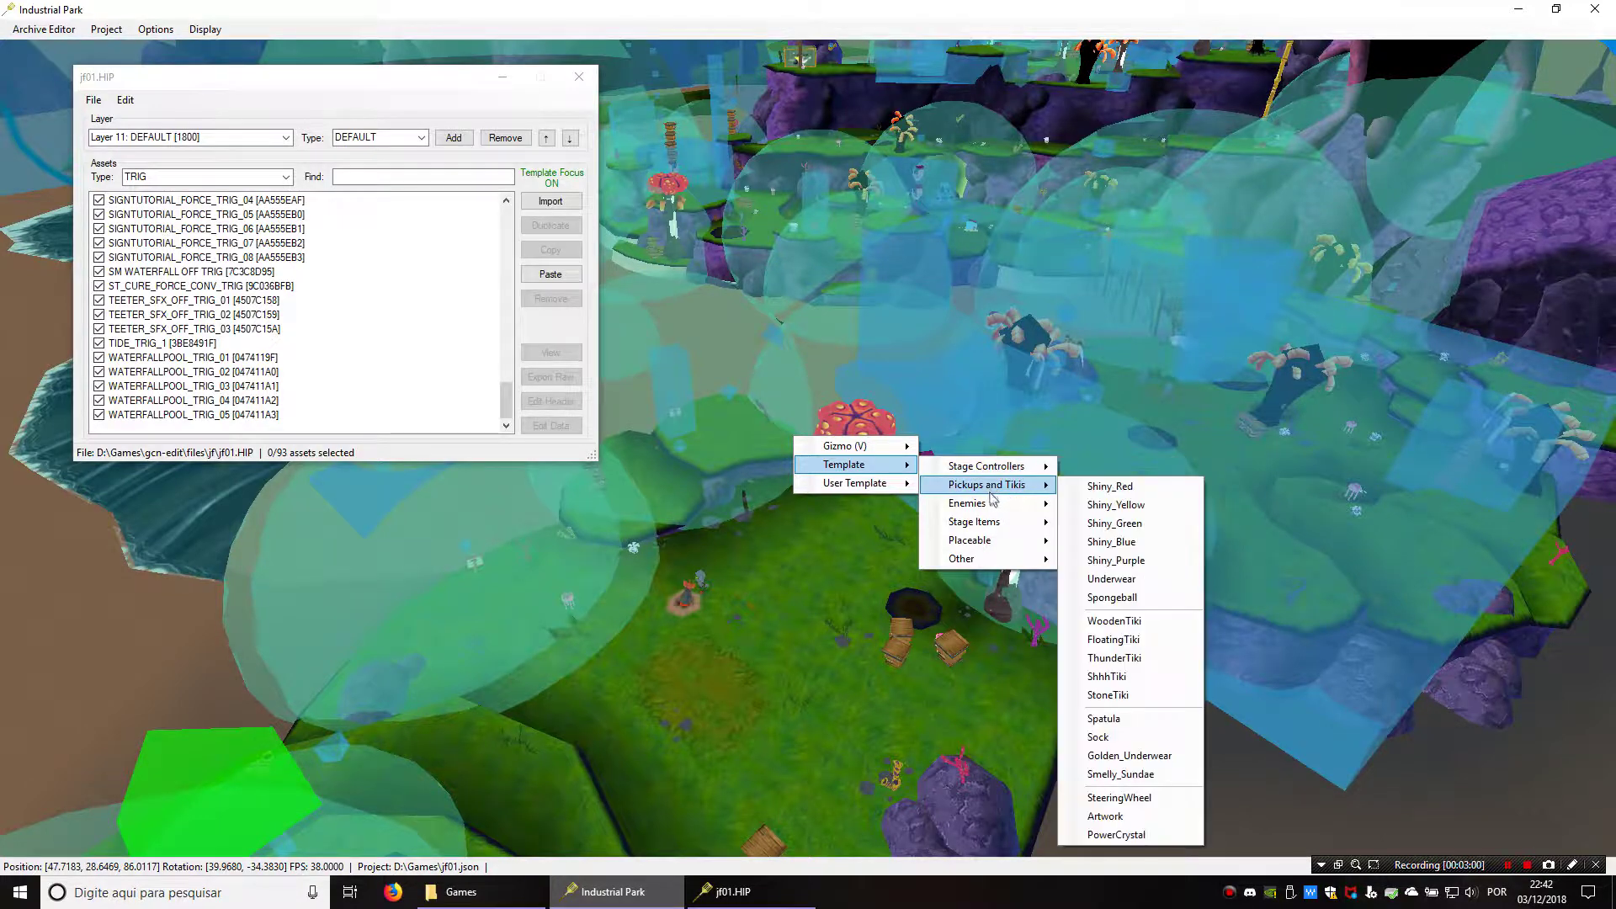
{"action": "mouse_move", "coordinate": [994, 522]}
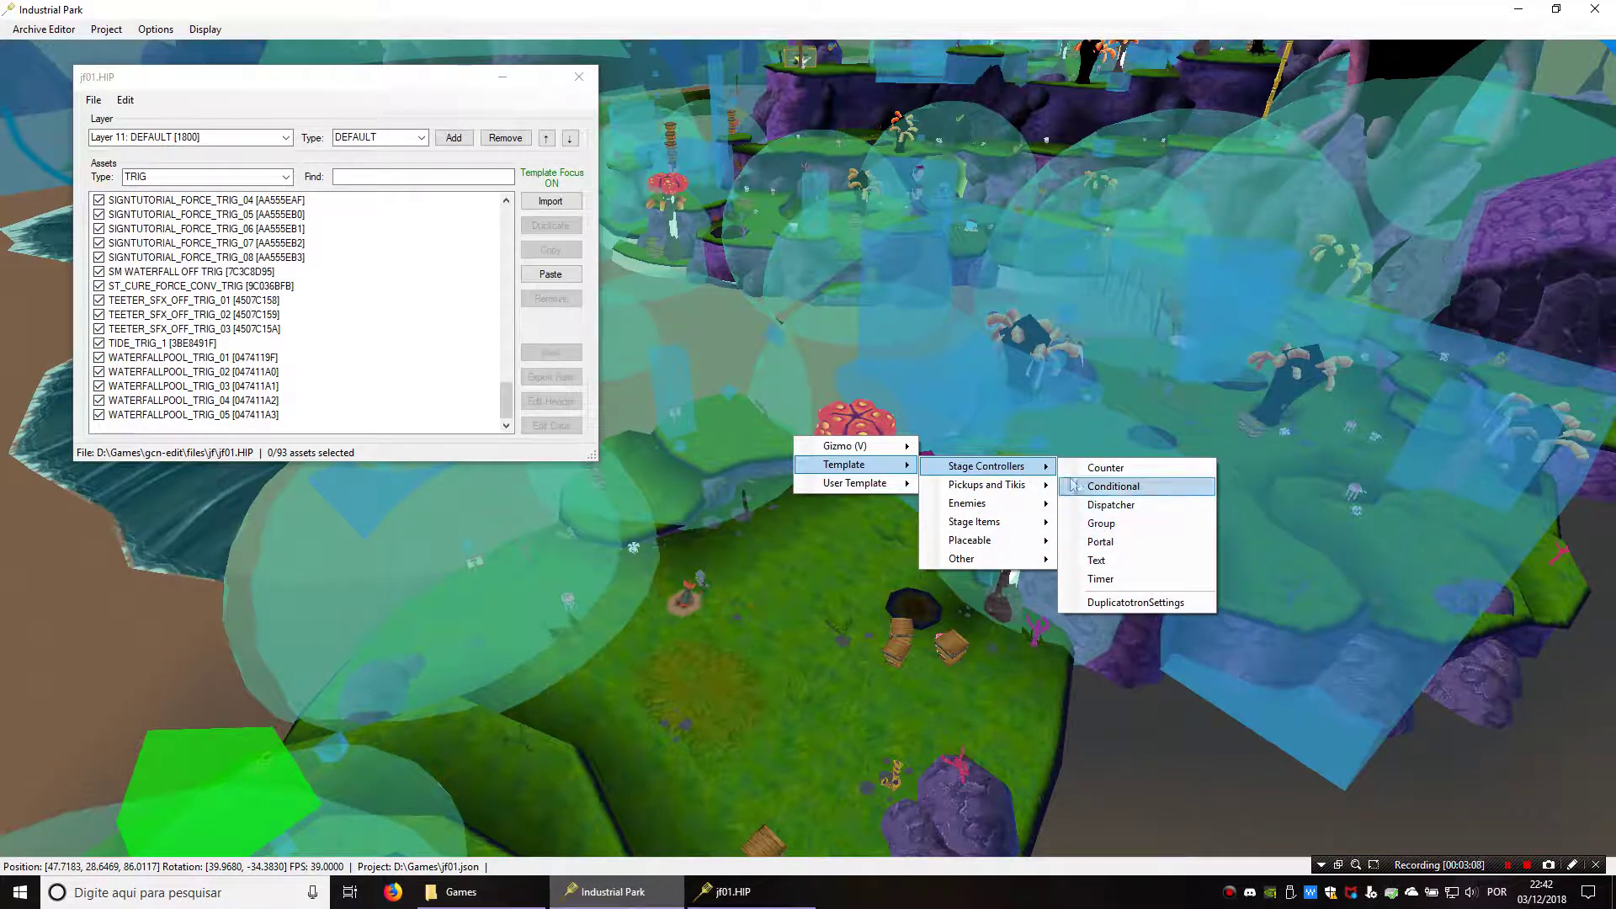
{"action": "mouse_move", "coordinate": [1051, 549]}
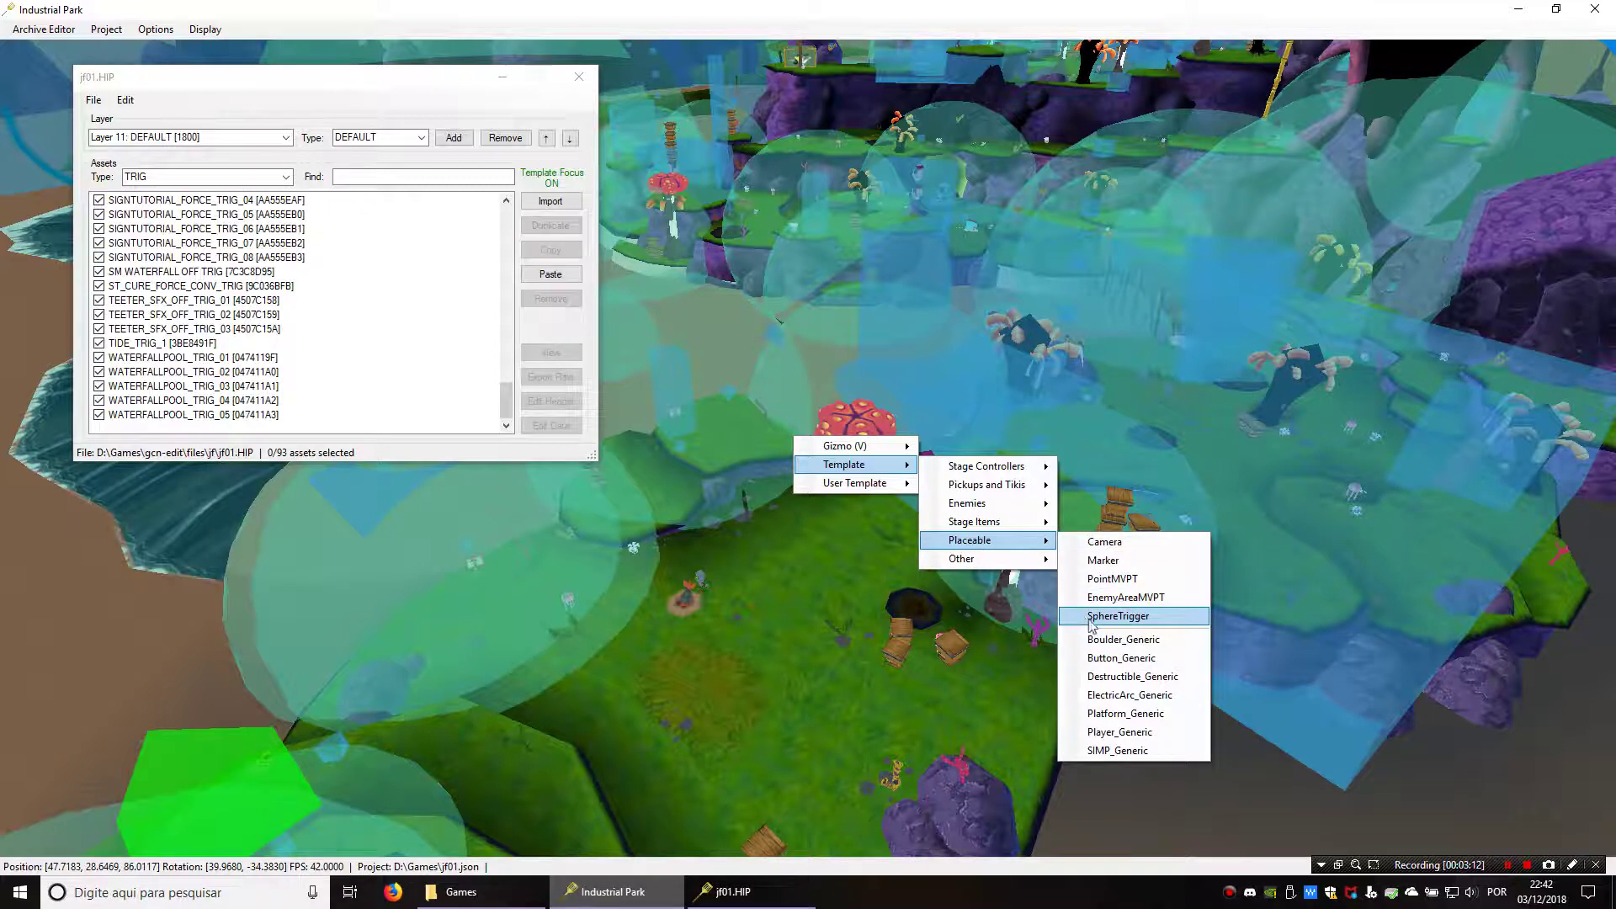
{"action": "left_click", "coordinate": [1158, 621]}
- Place a sphere trigger on the grassy clearing beside the purple rocks and inspect it from several angles
{"action": "right_click_drag", "start_coordinate": [920, 599], "coordinate": [894, 618]}
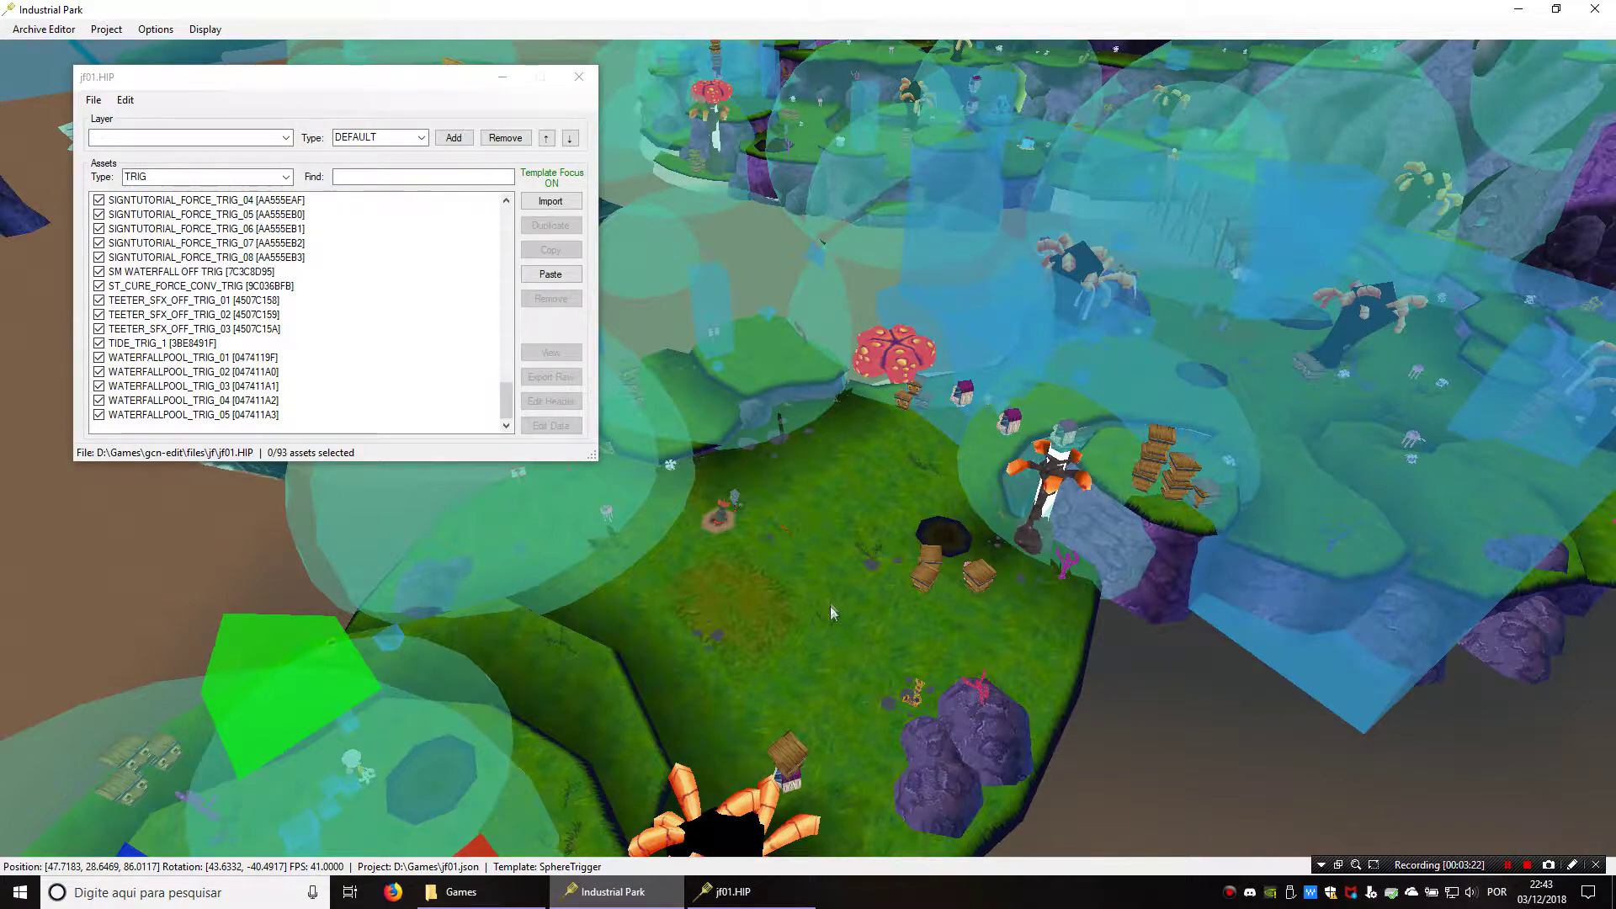
{"action": "left_click", "coordinate": [830, 690]}
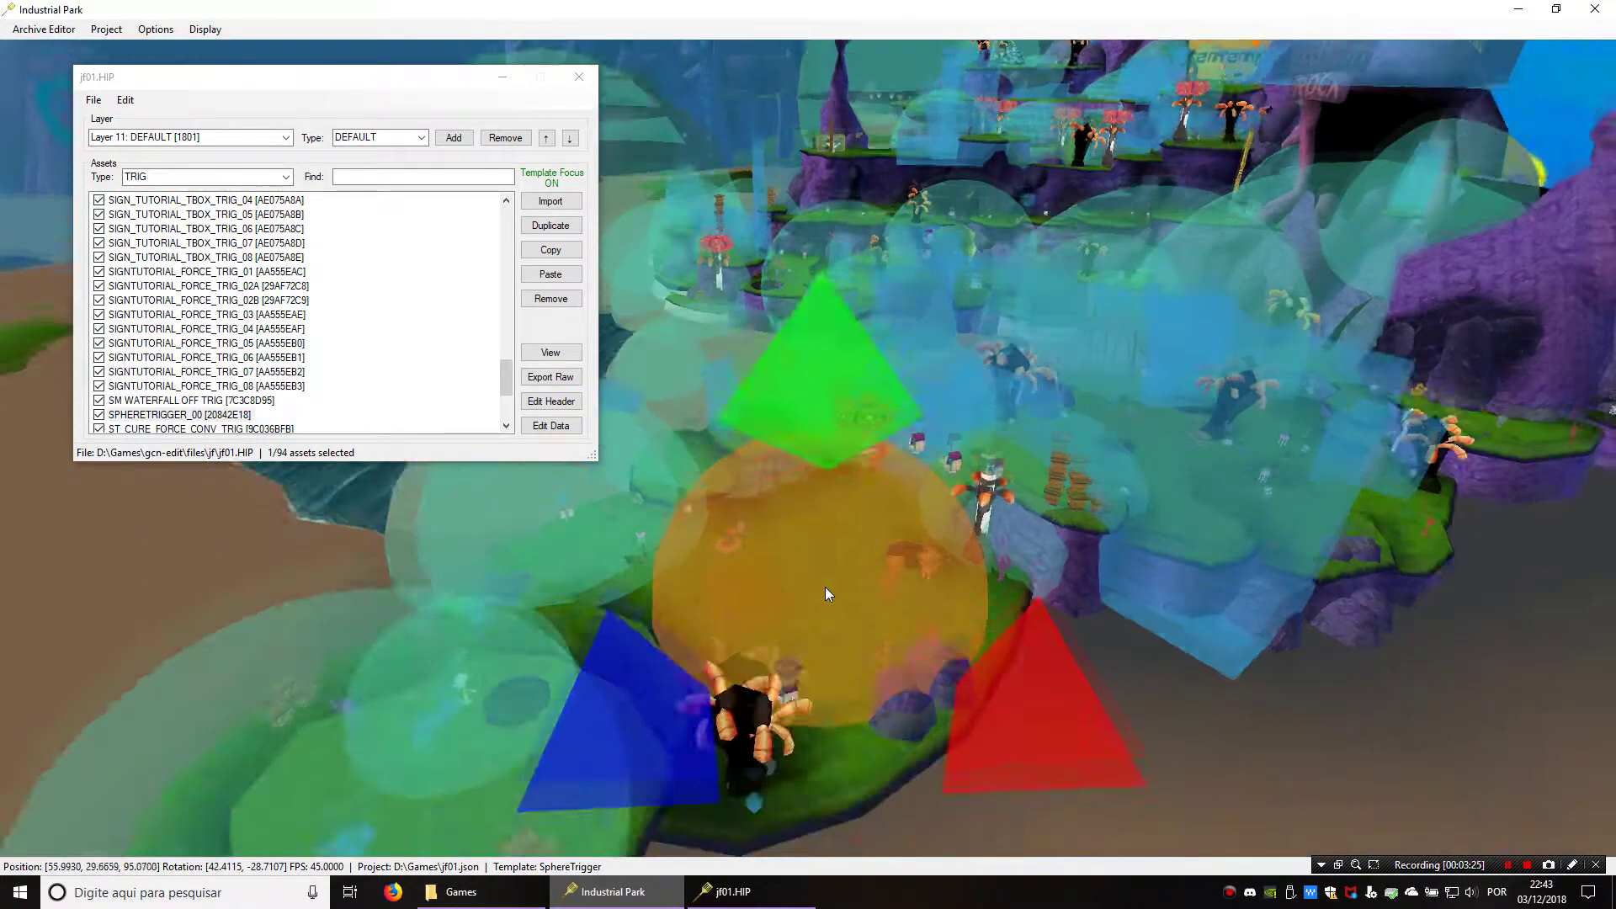
{"action": "key", "text": "w"}
{"action": "middle_click_drag", "start_coordinate": [936, 601], "coordinate": [753, 648]}
{"action": "key", "text": "w"}
{"action": "mouse_move", "coordinate": [810, 541]}
{"action": "middle_mouse_down"}
{"action": "mouse_move", "coordinate": [815, 488]}
{"action": "mouse_move", "coordinate": [832, 539]}
{"action": "middle_mouse_up"}
{"action": "key", "text": "s"}
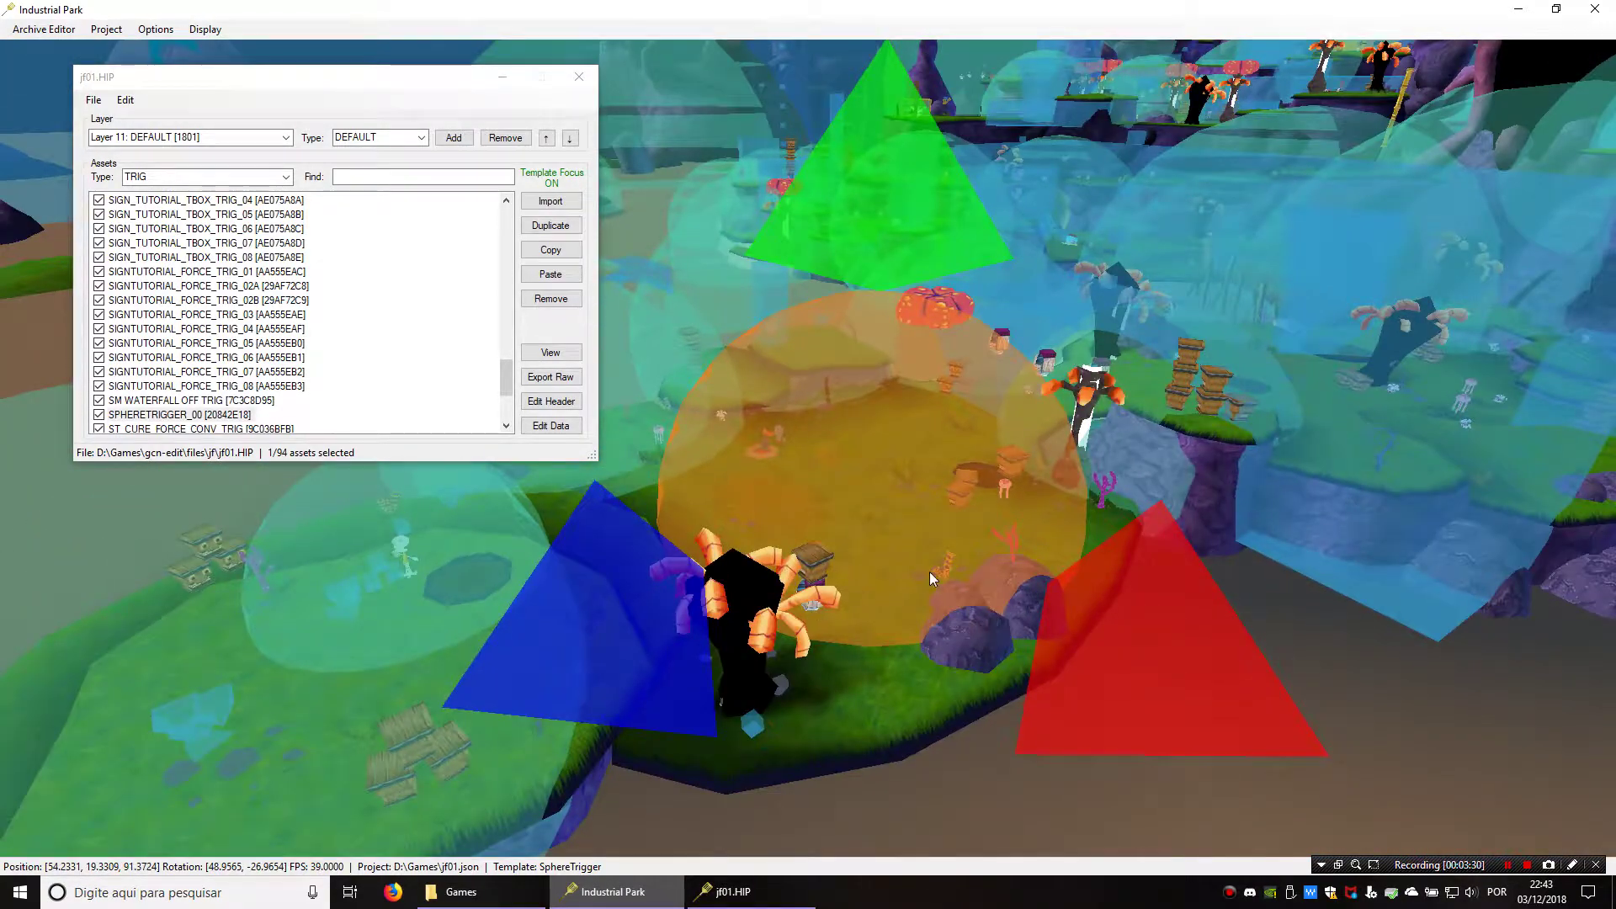
{"action": "right_click_drag", "start_coordinate": [930, 573], "coordinate": [802, 549]}
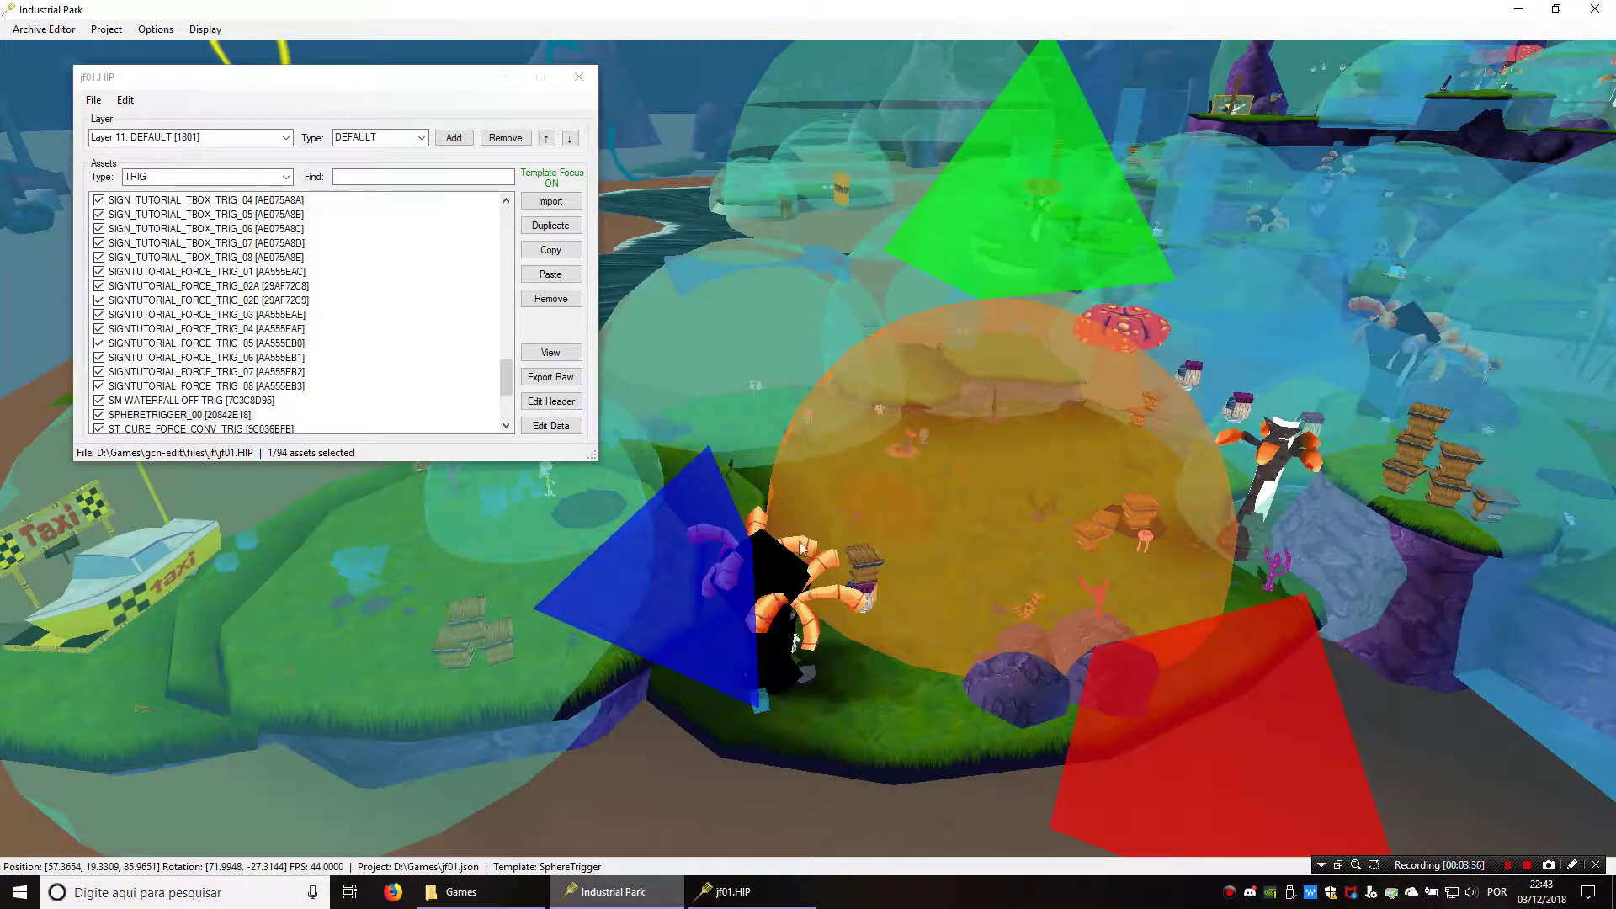
- Open the new sphere trigger's asset data, look over its placement properties and close the editor
{"action": "left_click", "coordinate": [534, 428]}
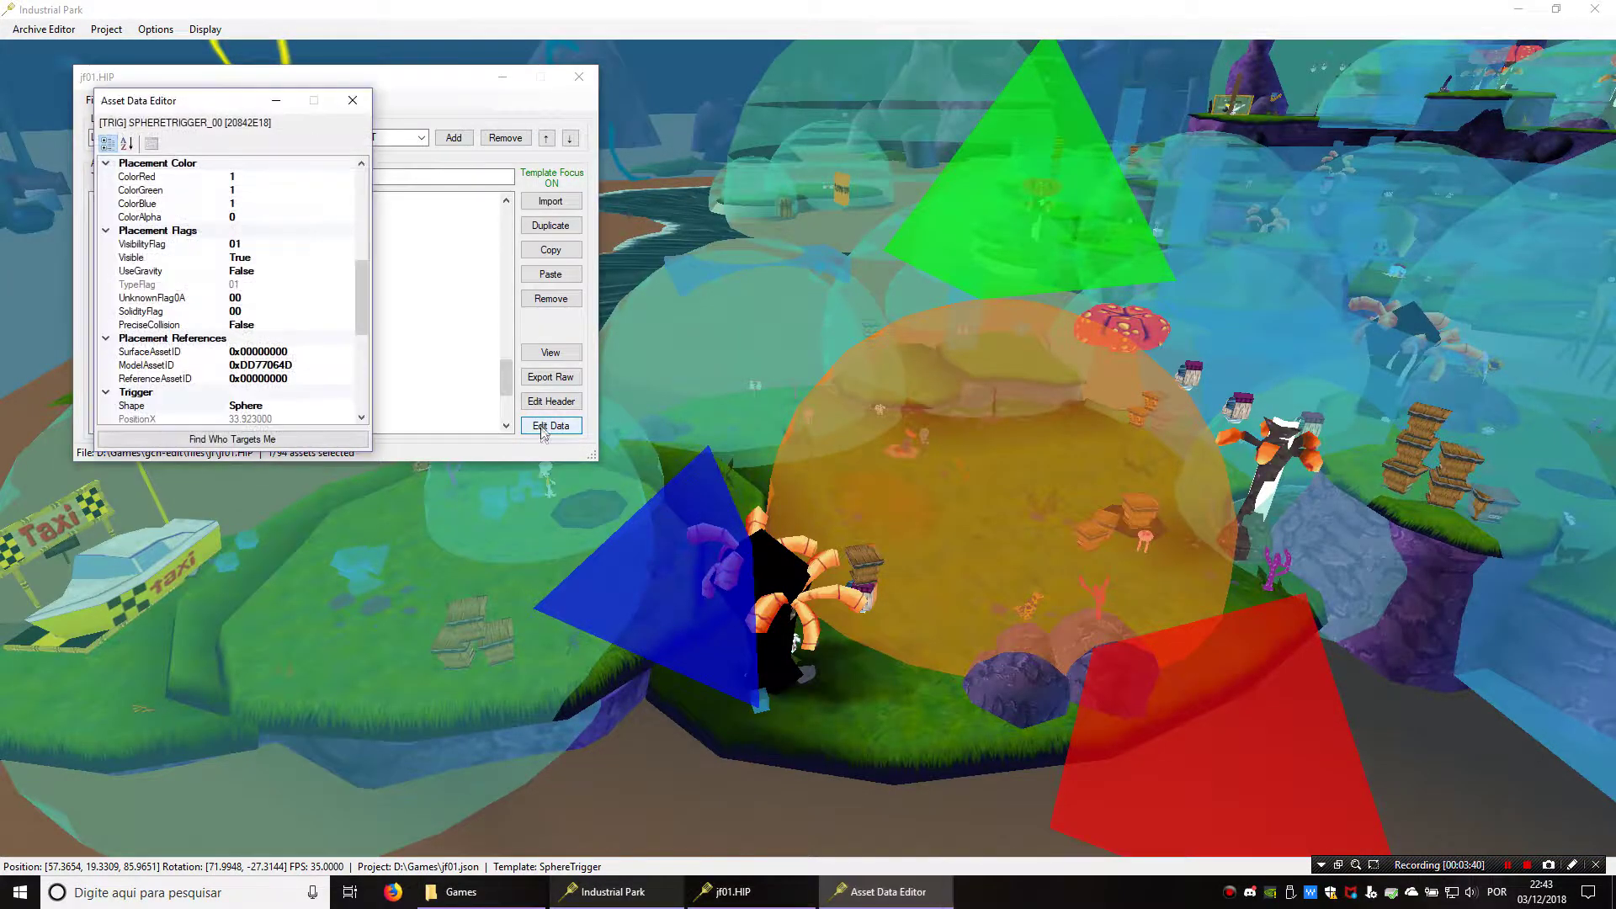
{"action": "left_click_drag", "start_coordinate": [192, 112], "coordinate": [543, 243]}
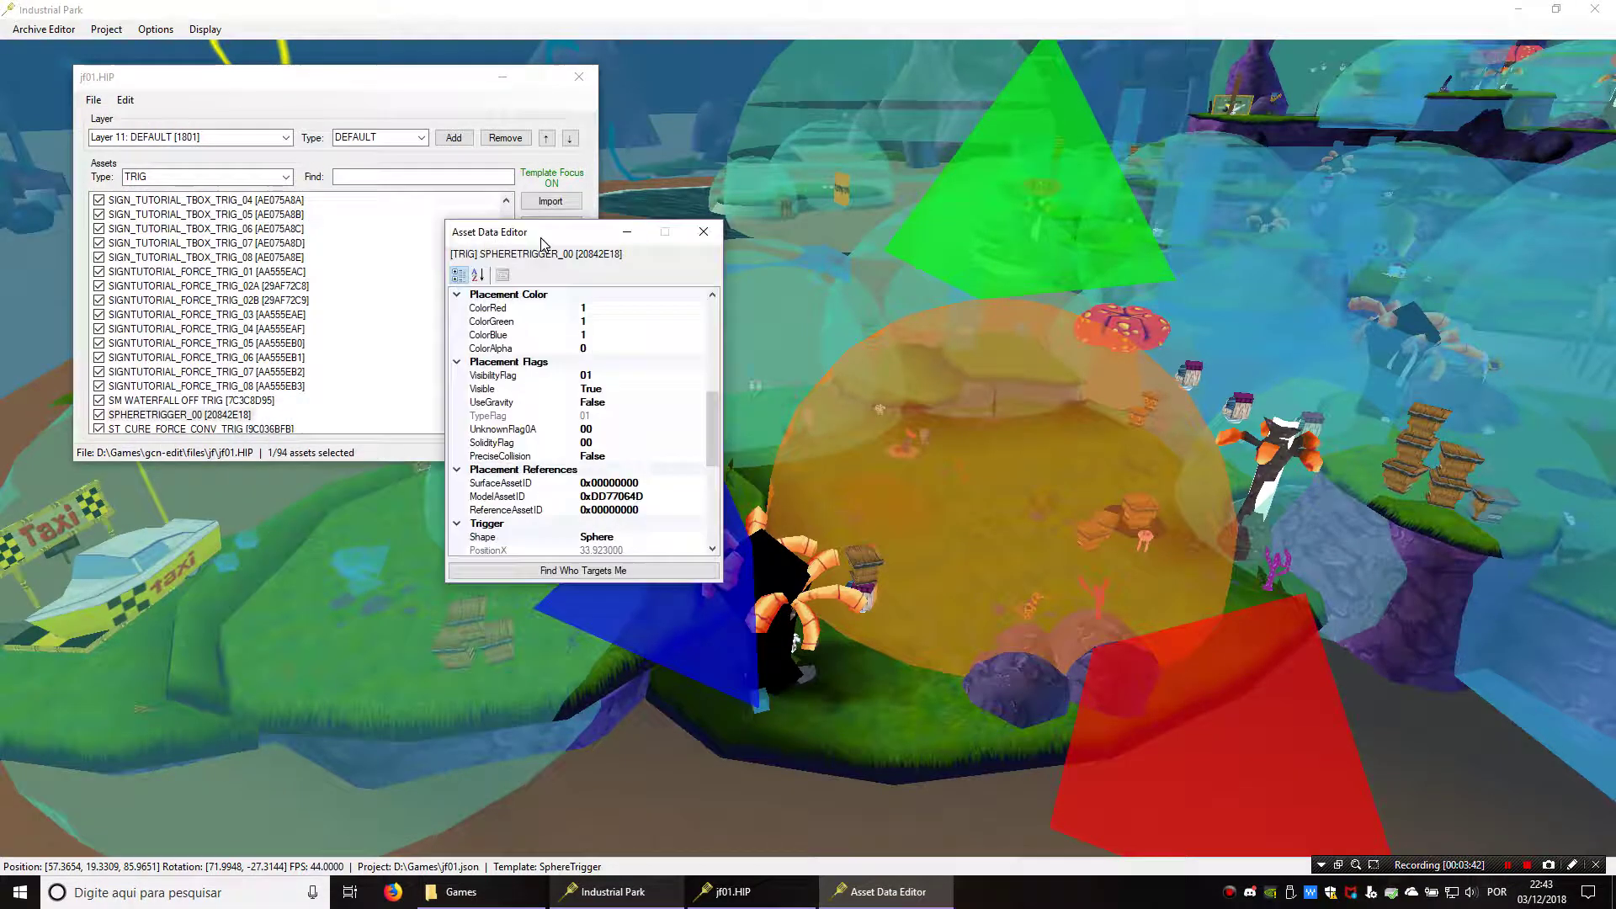
{"action": "scroll", "coordinate": [563, 357], "scroll_direction": "up", "scroll_amount": 5}
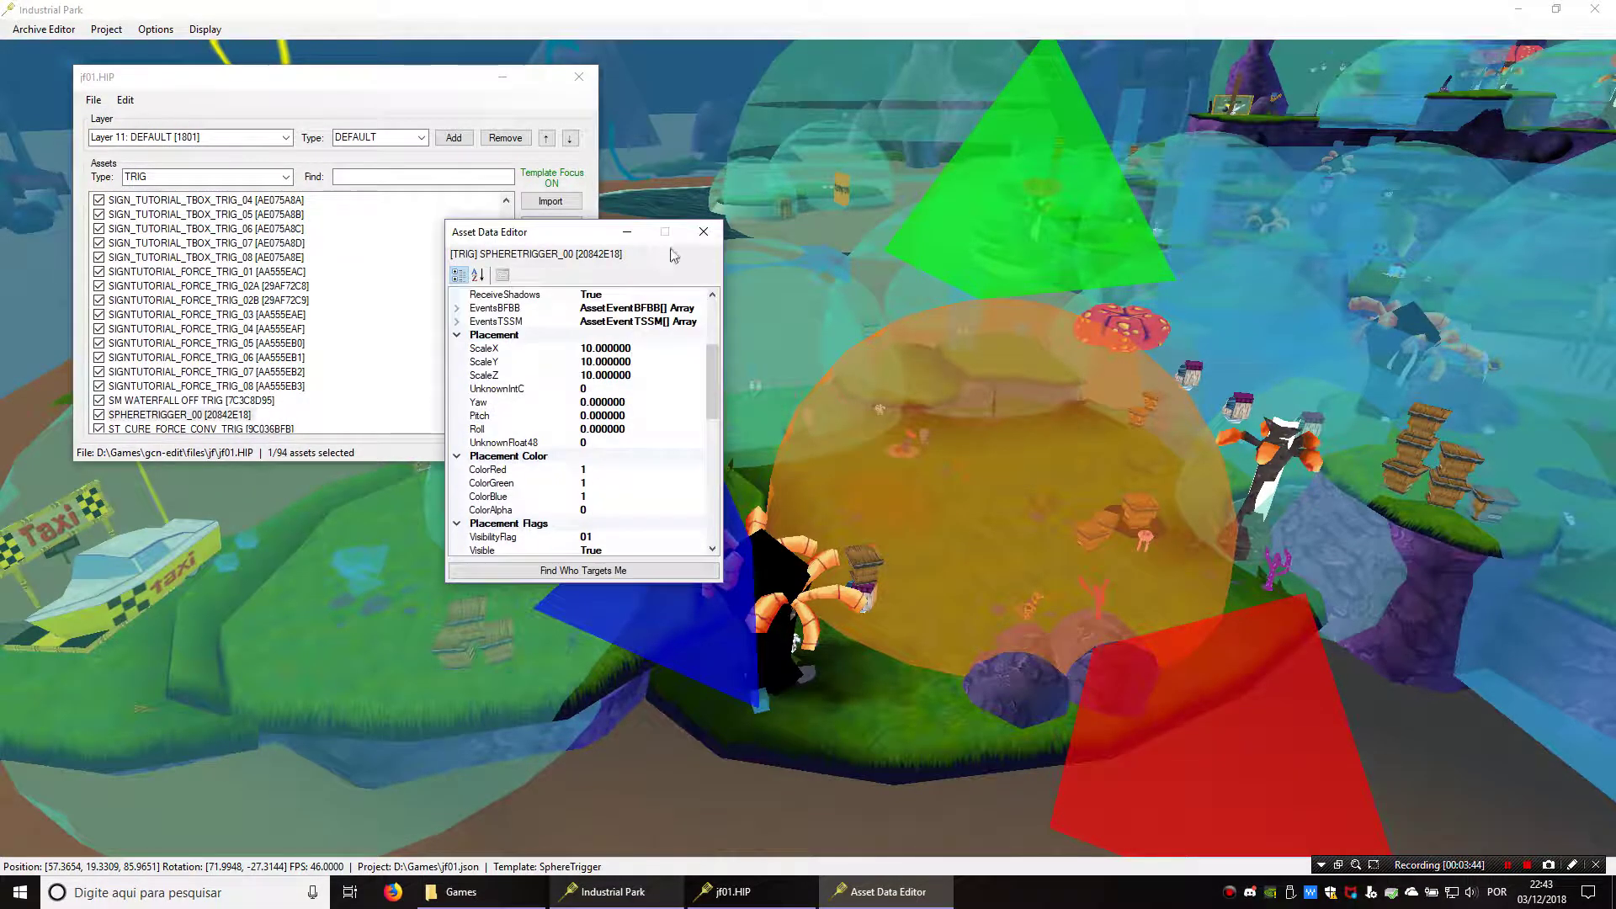
{"action": "left_click", "coordinate": [703, 231]}
{"action": "left_click", "coordinate": [949, 487]}
{"action": "left_click", "coordinate": [948, 486]}
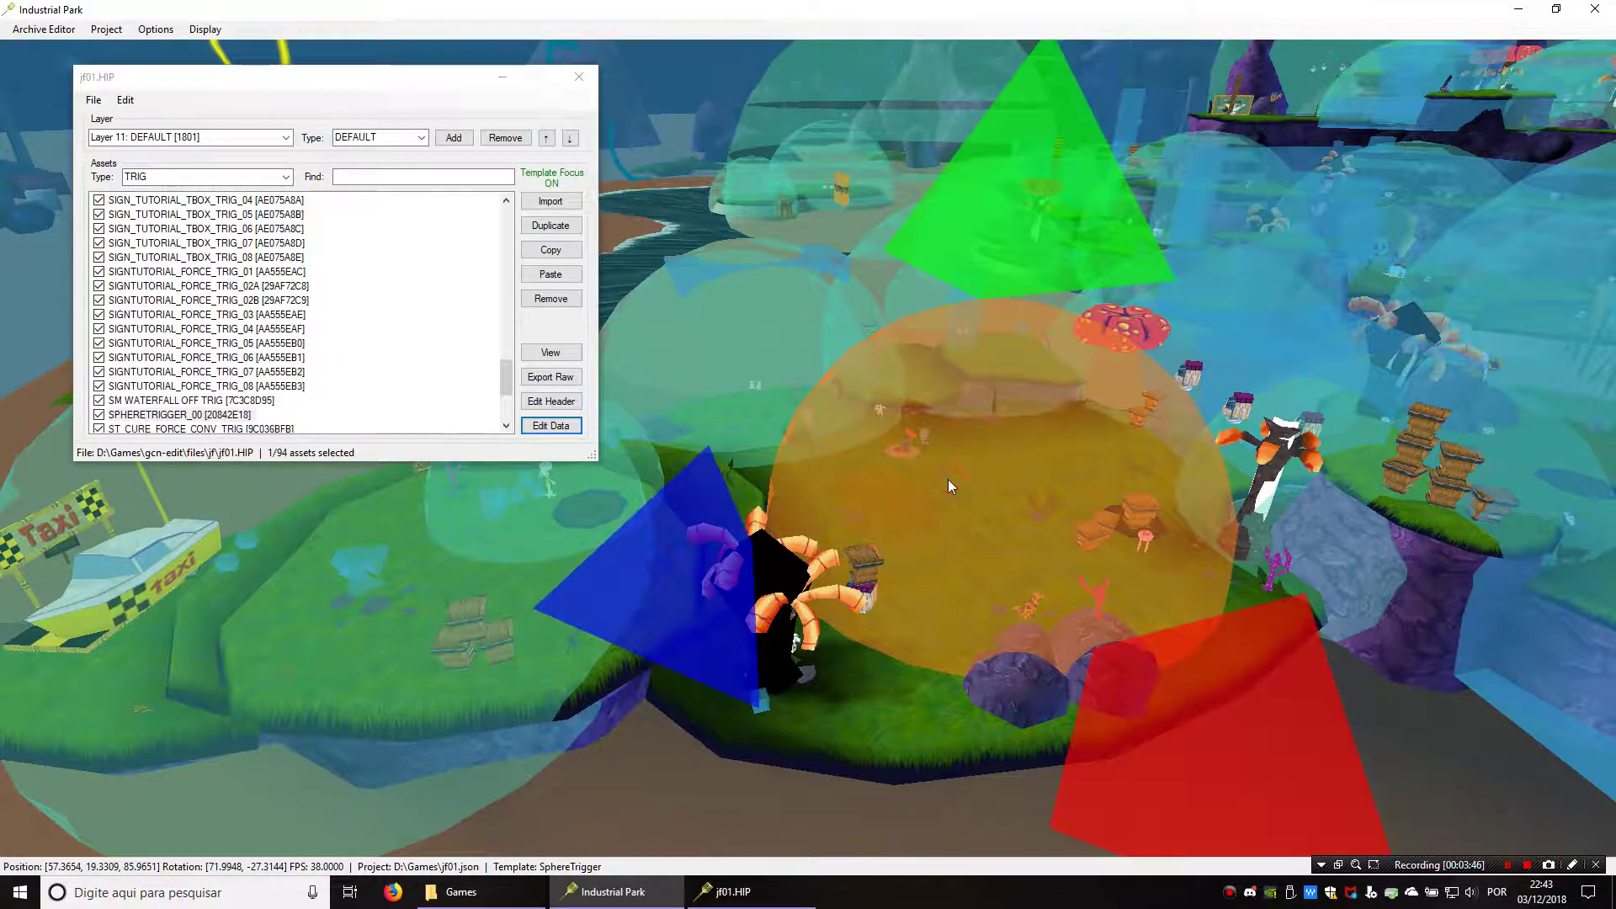
- Reopen the sphere trigger's asset data, move the editor clear of the sphere and stretch it to nearly full screen height
{"action": "key", "text": "g"}
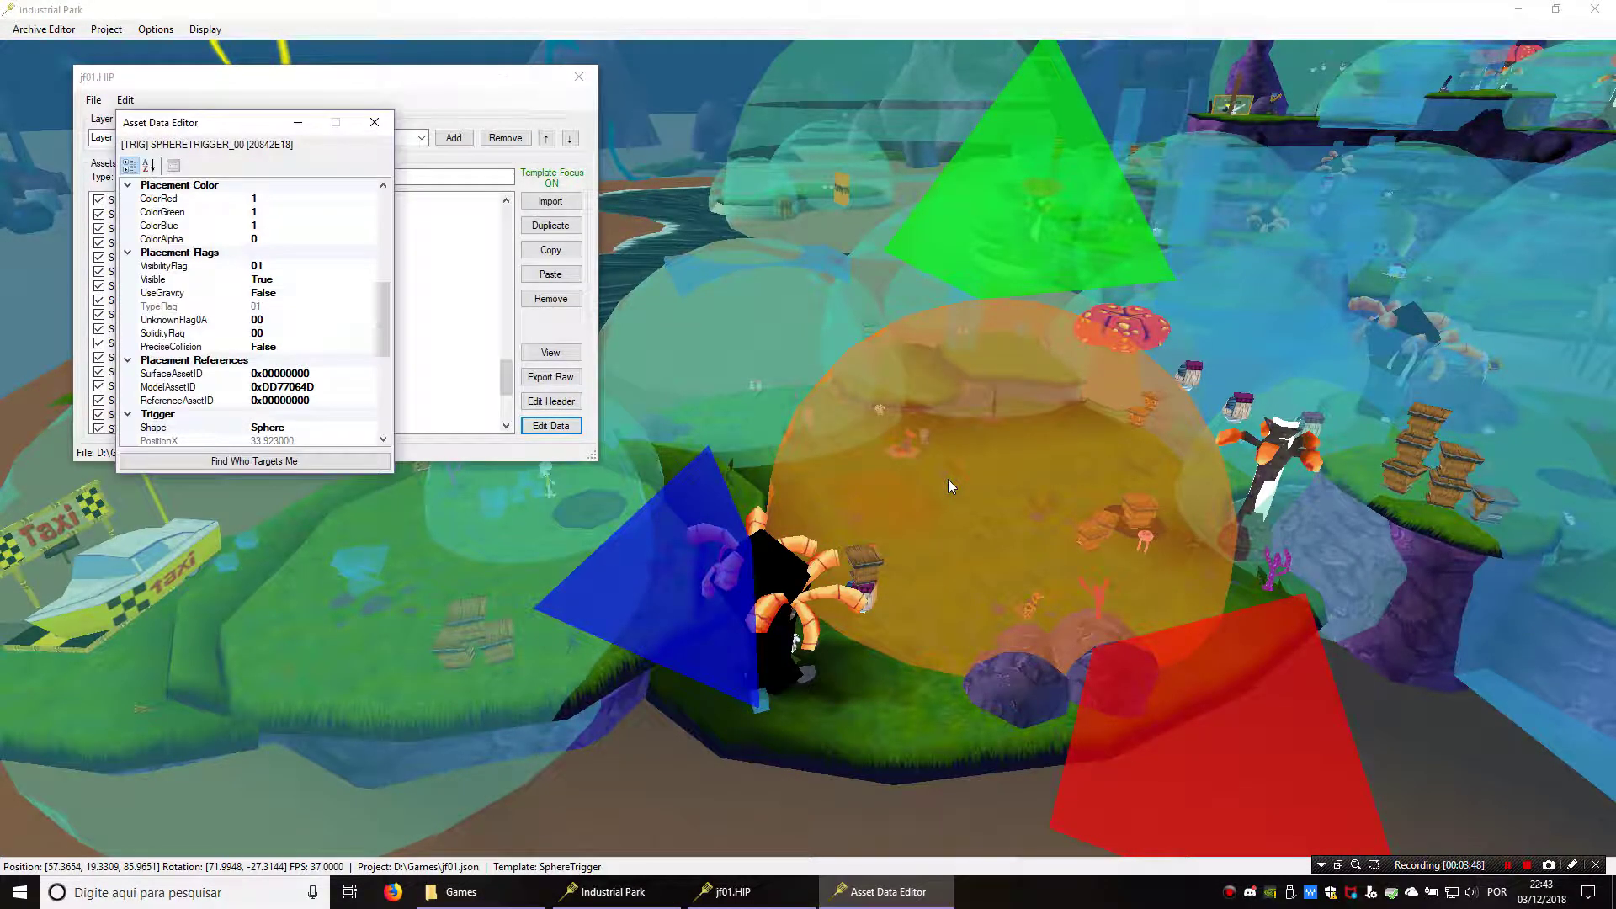
{"action": "left_click_drag", "start_coordinate": [207, 135], "coordinate": [1302, 95]}
{"action": "left_click_drag", "start_coordinate": [1307, 436], "coordinate": [1307, 847]}
{"action": "left_click_drag", "start_coordinate": [1296, 71], "coordinate": [1296, 1]}
{"action": "middle_click_drag", "start_coordinate": [973, 492], "coordinate": [1084, 492]}
{"action": "right_click_drag", "start_coordinate": [1083, 491], "coordinate": [921, 606]}
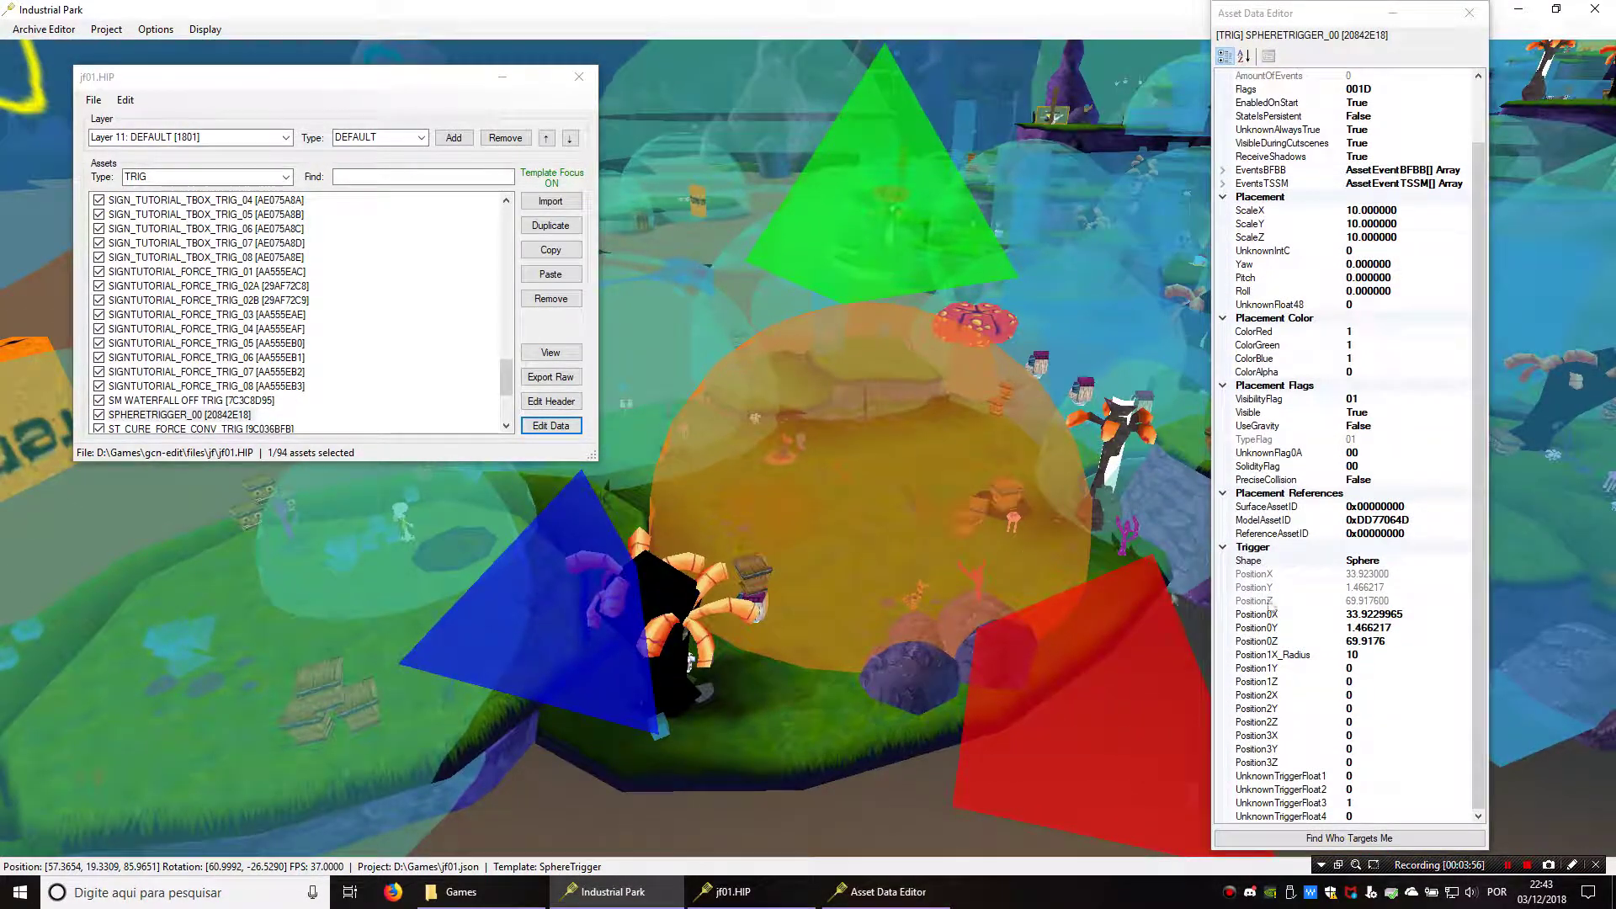
- Review the sphere trigger's shape, position, placement and event properties in its asset data
{"action": "left_click_drag", "start_coordinate": [1480, 528], "coordinate": [1462, 367]}
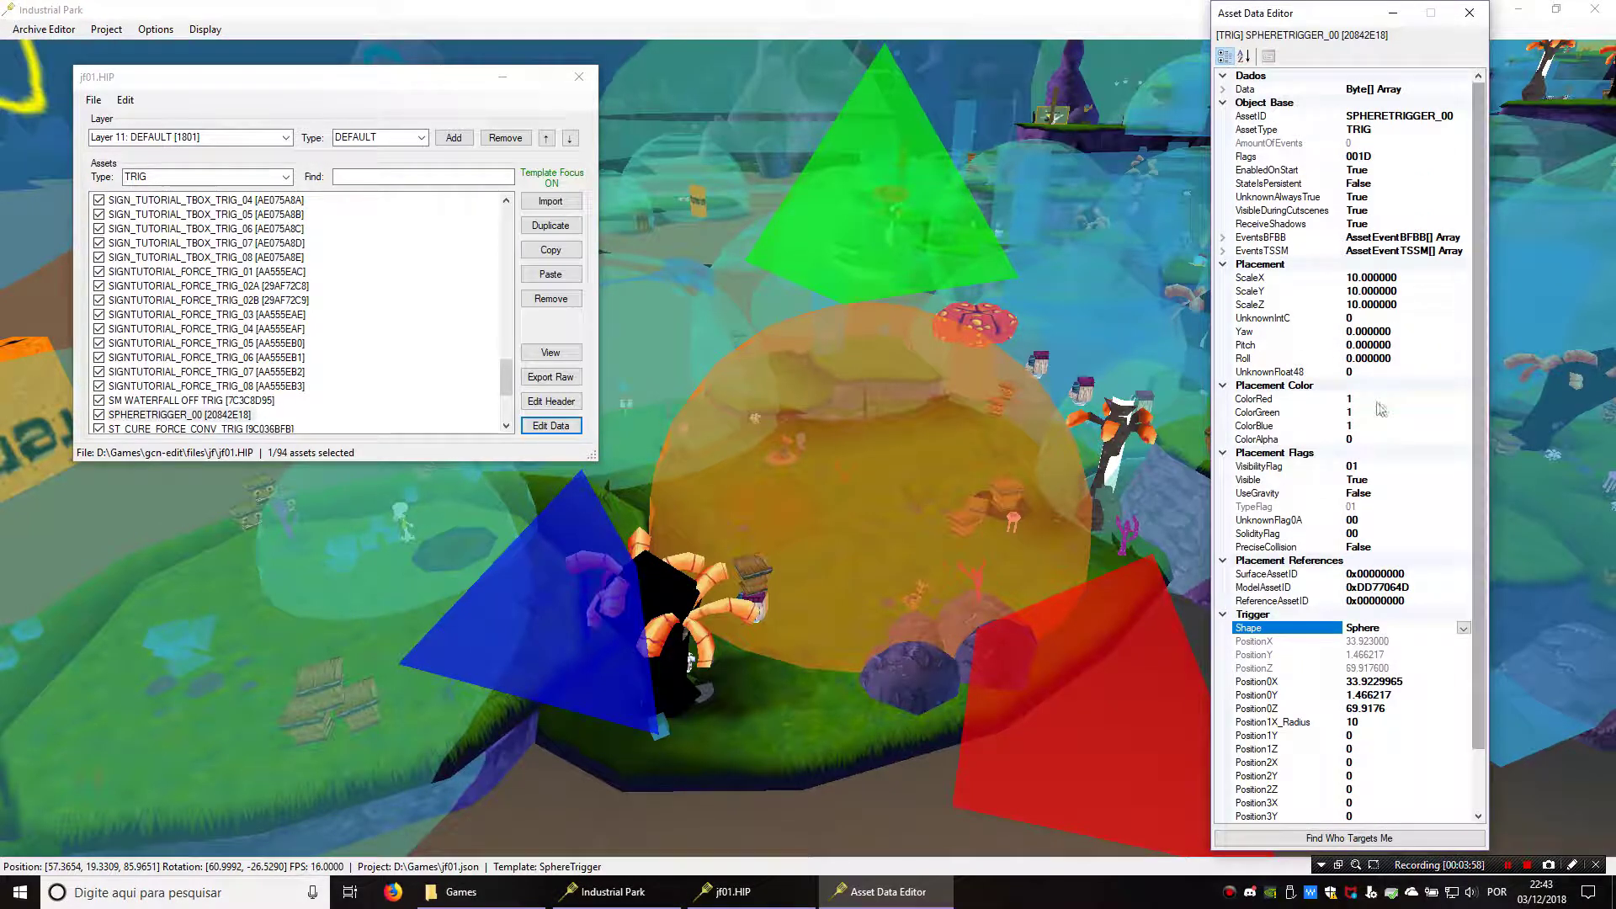
{"action": "scroll", "coordinate": [1380, 409], "scroll_direction": "down", "scroll_amount": 2}
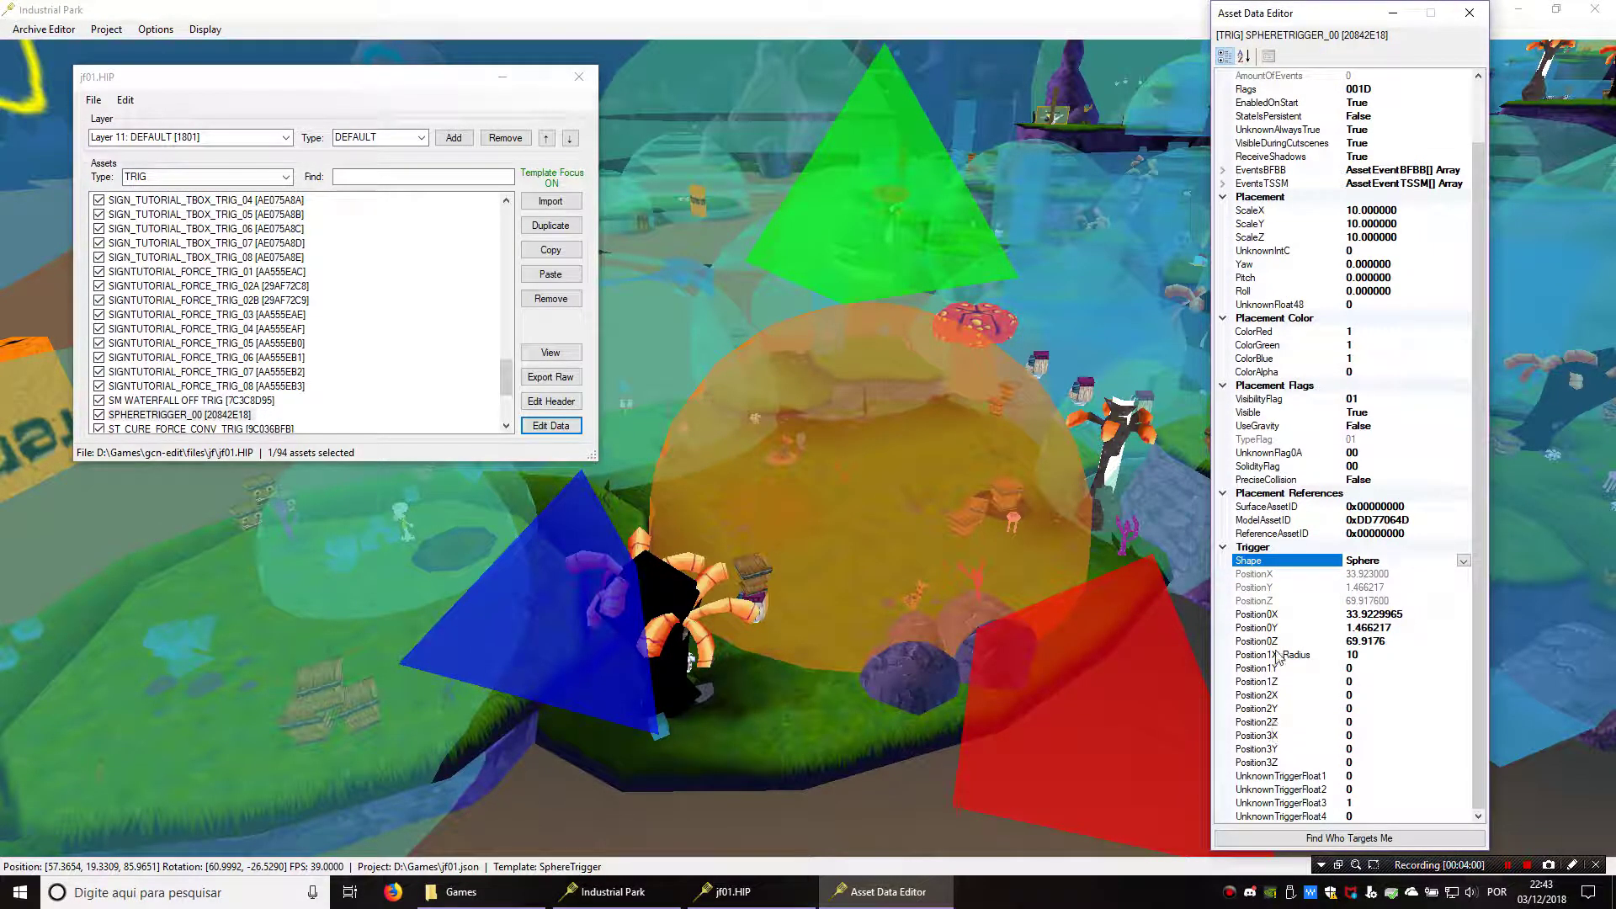
{"action": "scroll", "coordinate": [1279, 656], "scroll_direction": "up", "scroll_amount": 2}
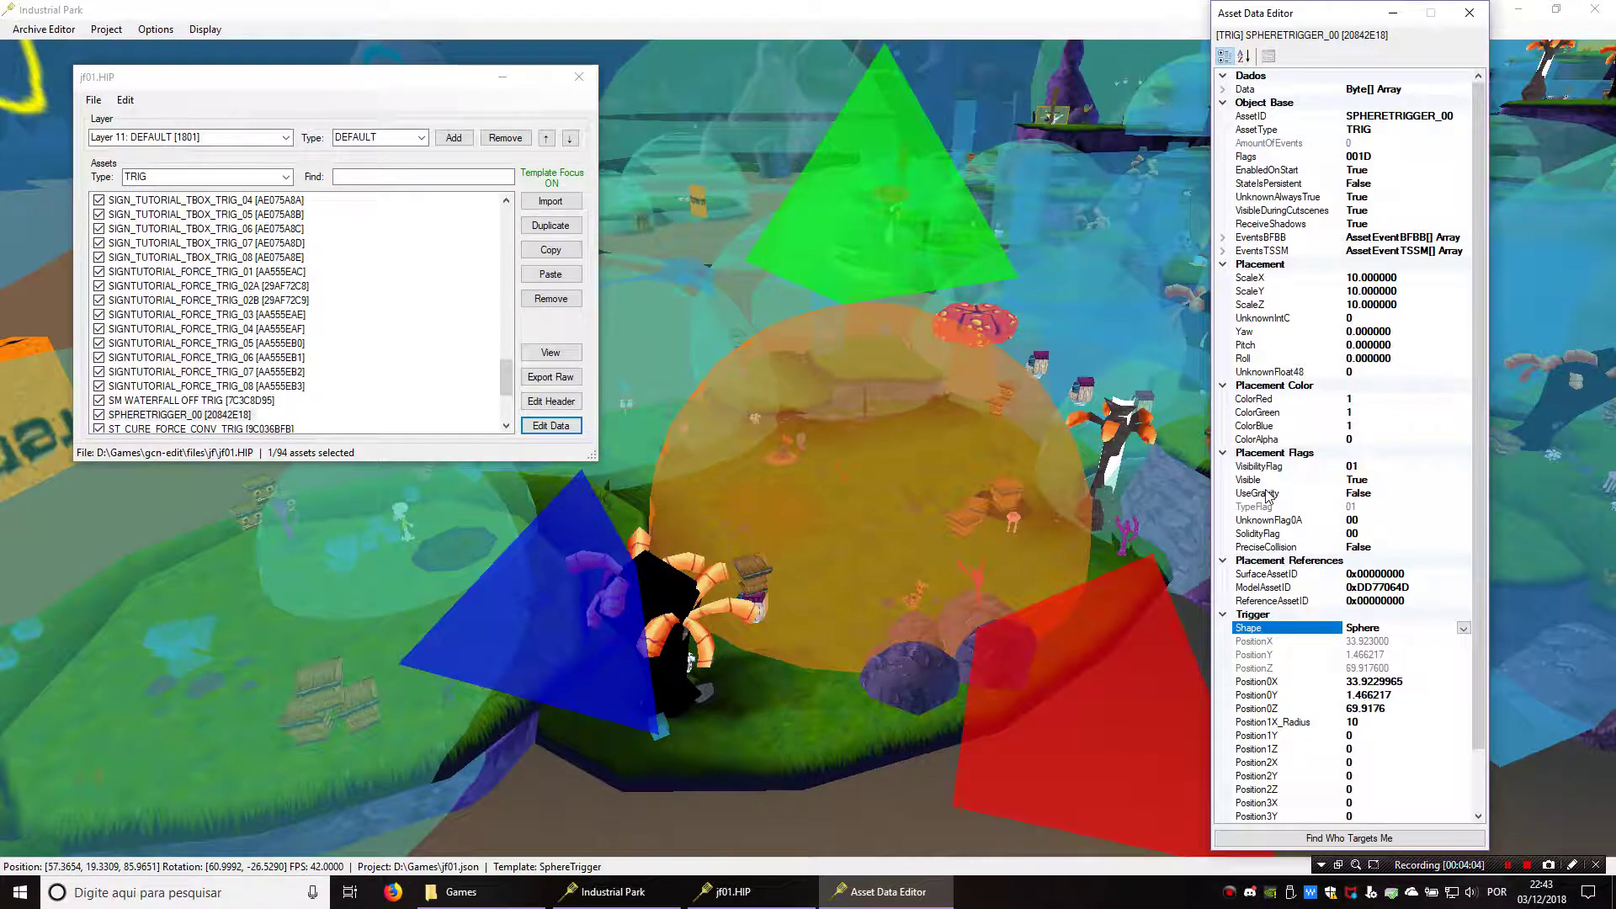
{"action": "left_click", "coordinate": [1233, 250]}
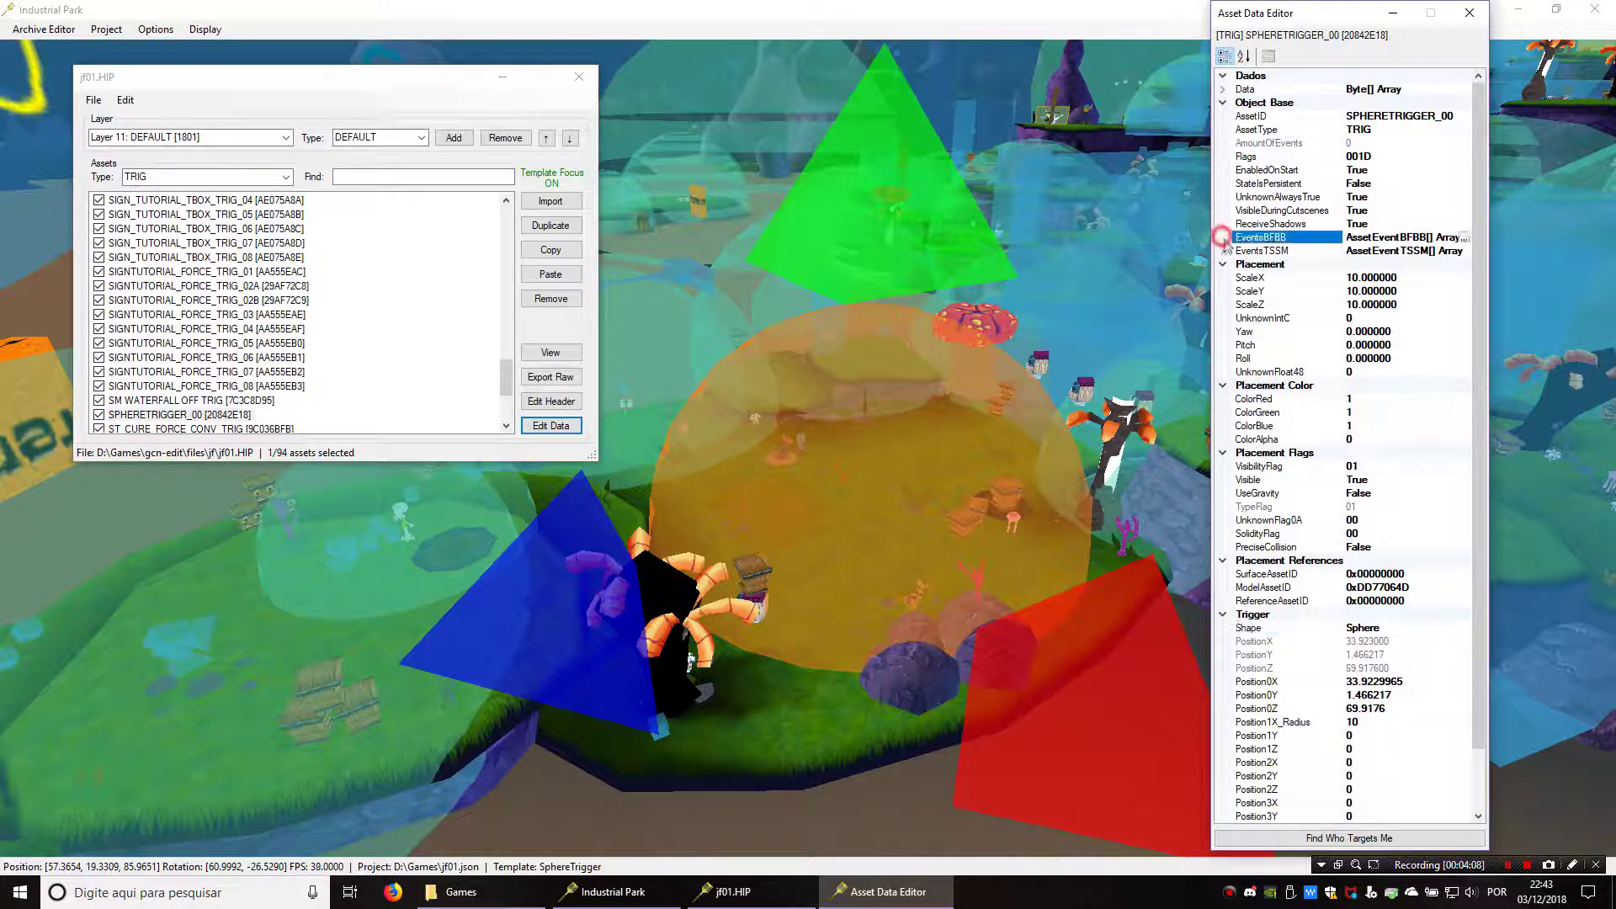
{"action": "left_click", "coordinate": [1275, 238]}
{"action": "left_click", "coordinate": [1271, 250]}
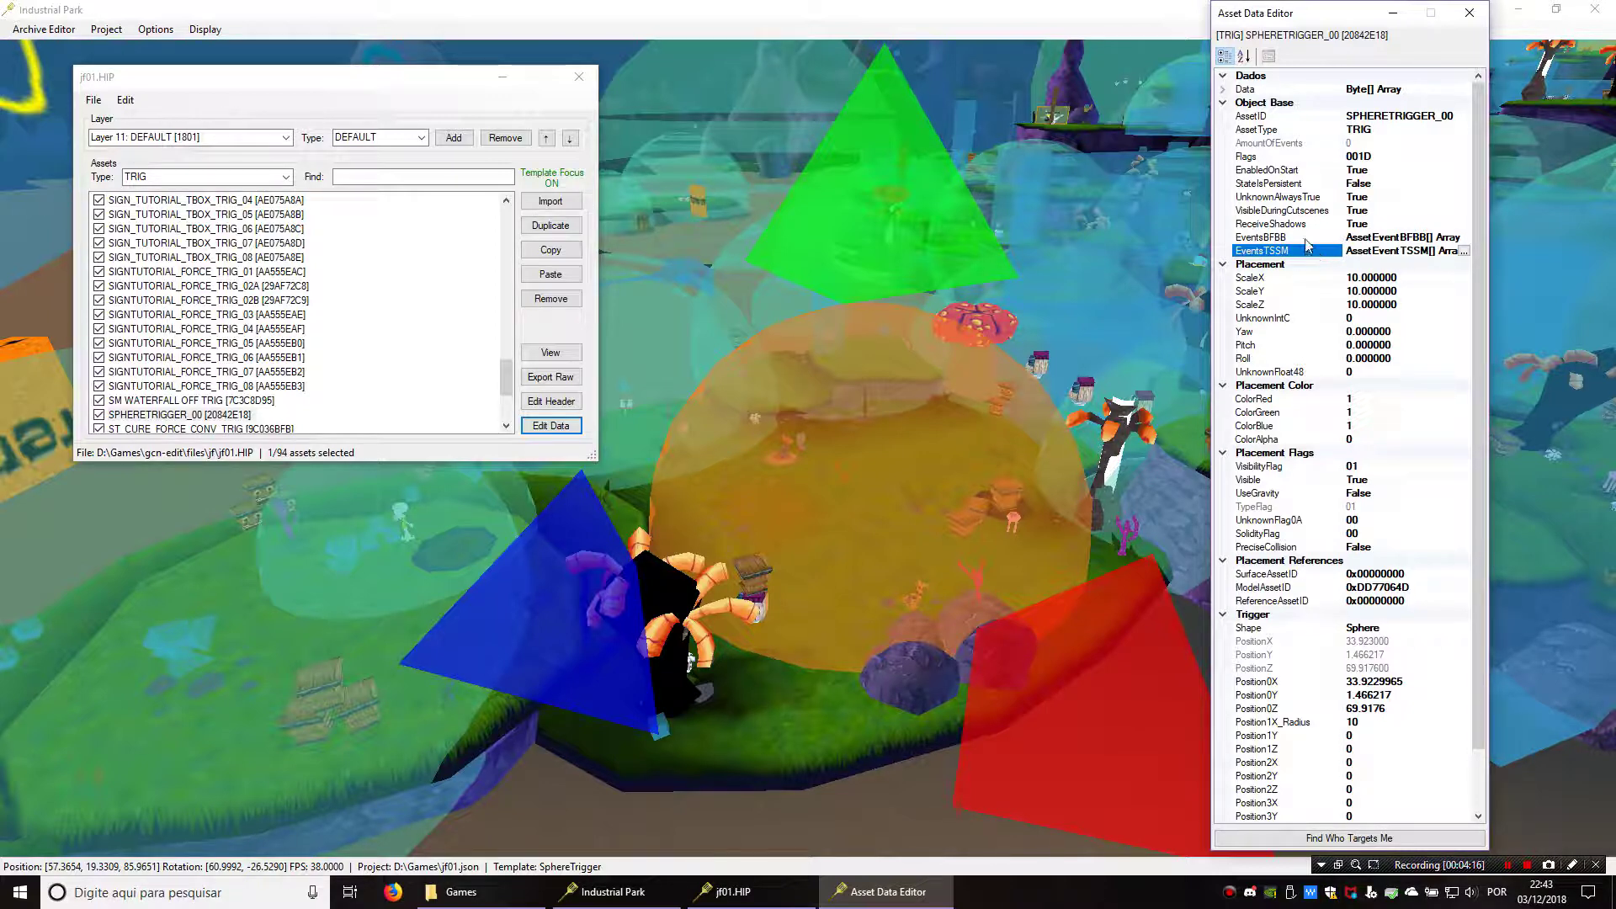
- Add one blank event to the sphere trigger's EventsBFBB collection and accept it
{"action": "left_click", "coordinate": [1396, 238]}
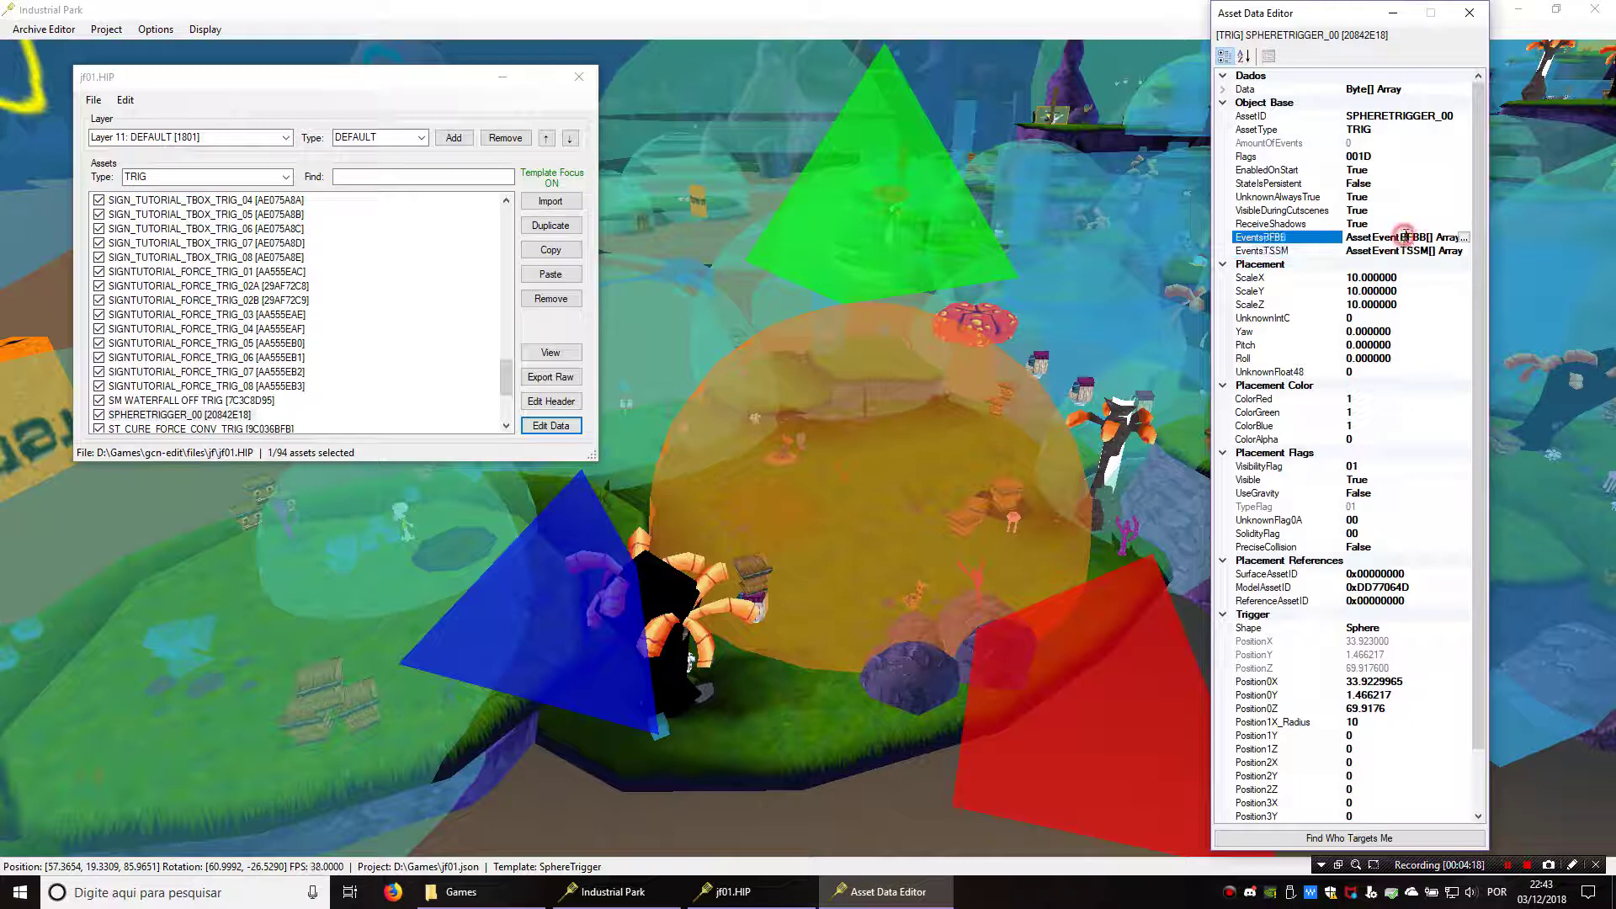
{"action": "left_click", "coordinate": [1463, 238]}
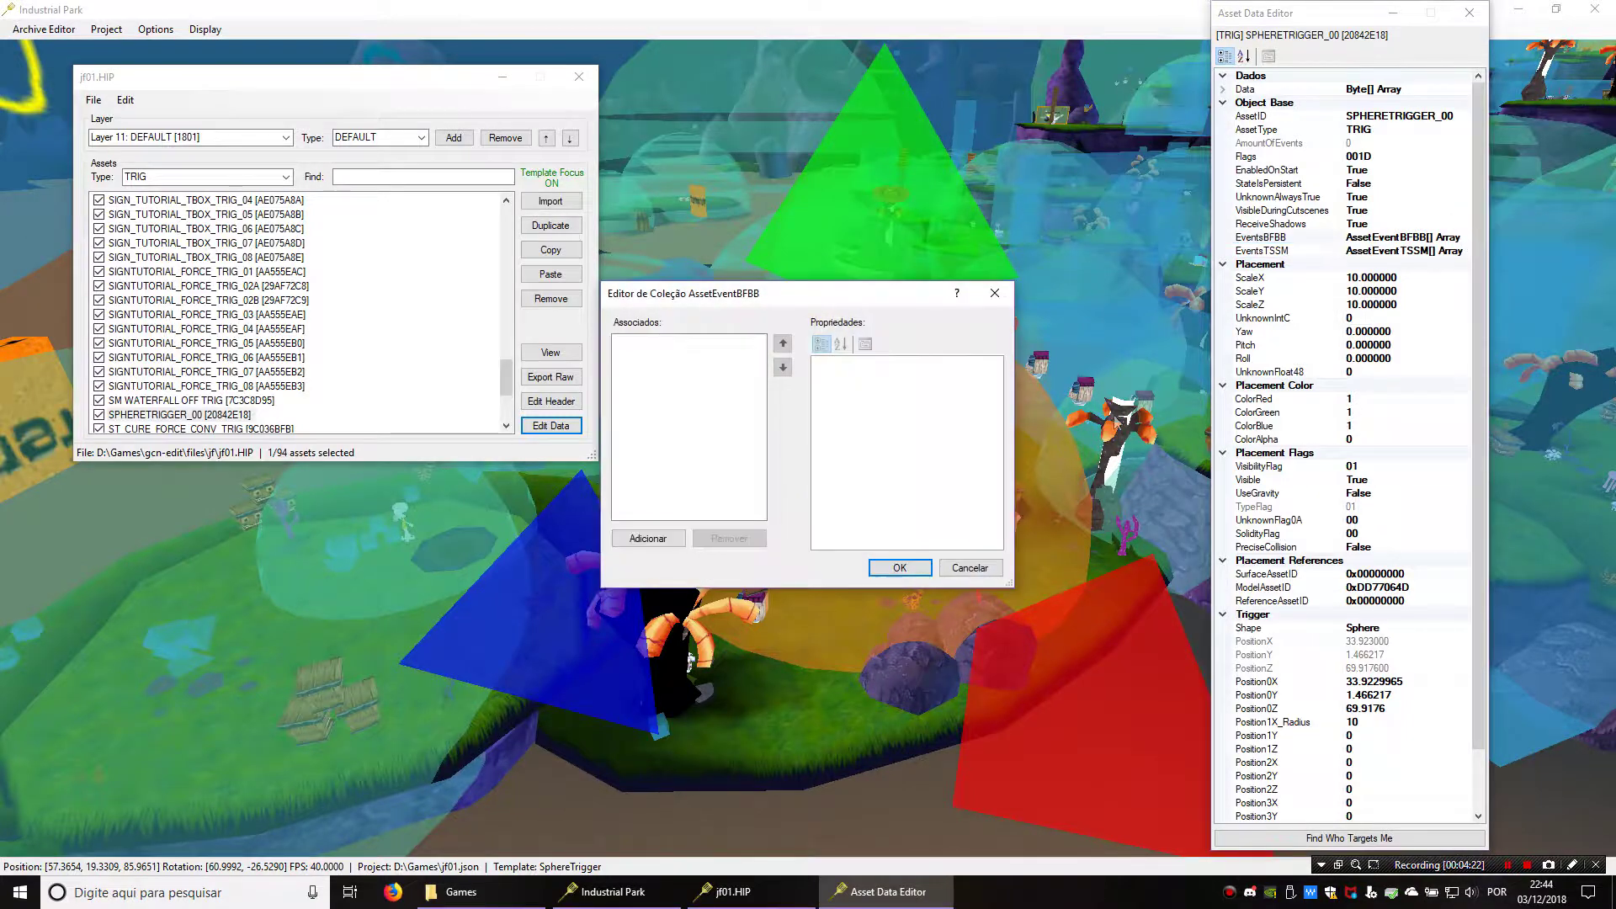
{"action": "left_click", "coordinate": [665, 538]}
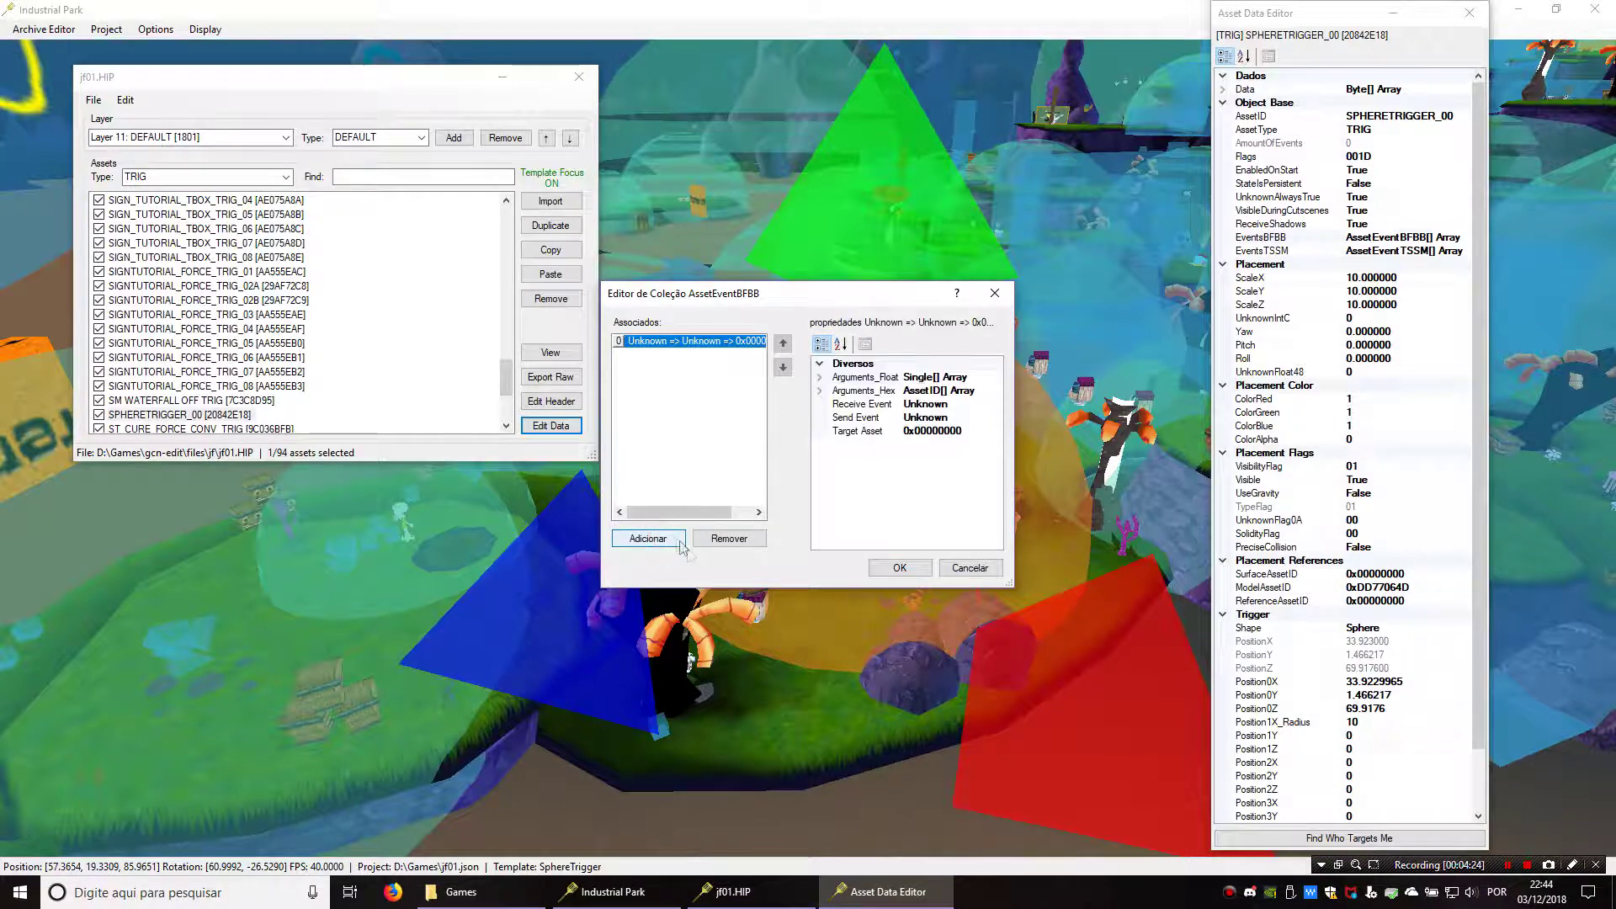
{"action": "left_click", "coordinate": [901, 569]}
{"action": "middle_click_drag", "start_coordinate": [901, 569], "coordinate": [1006, 556]}
{"action": "key", "text": "a"}
{"action": "key", "text": "s"}
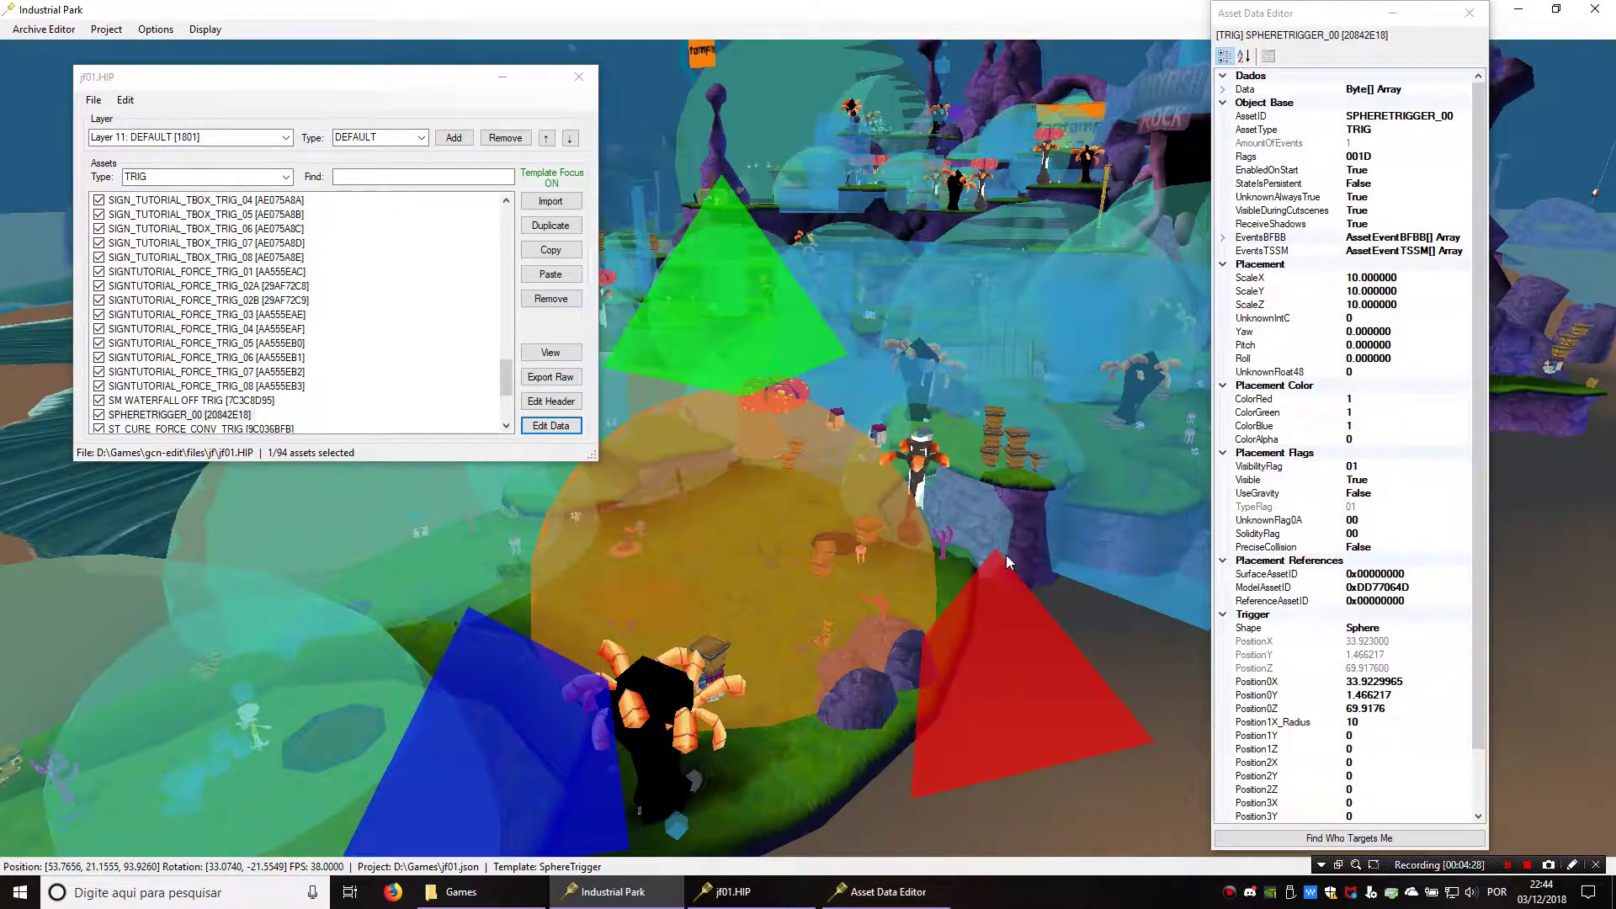
{"action": "key", "text": "w"}
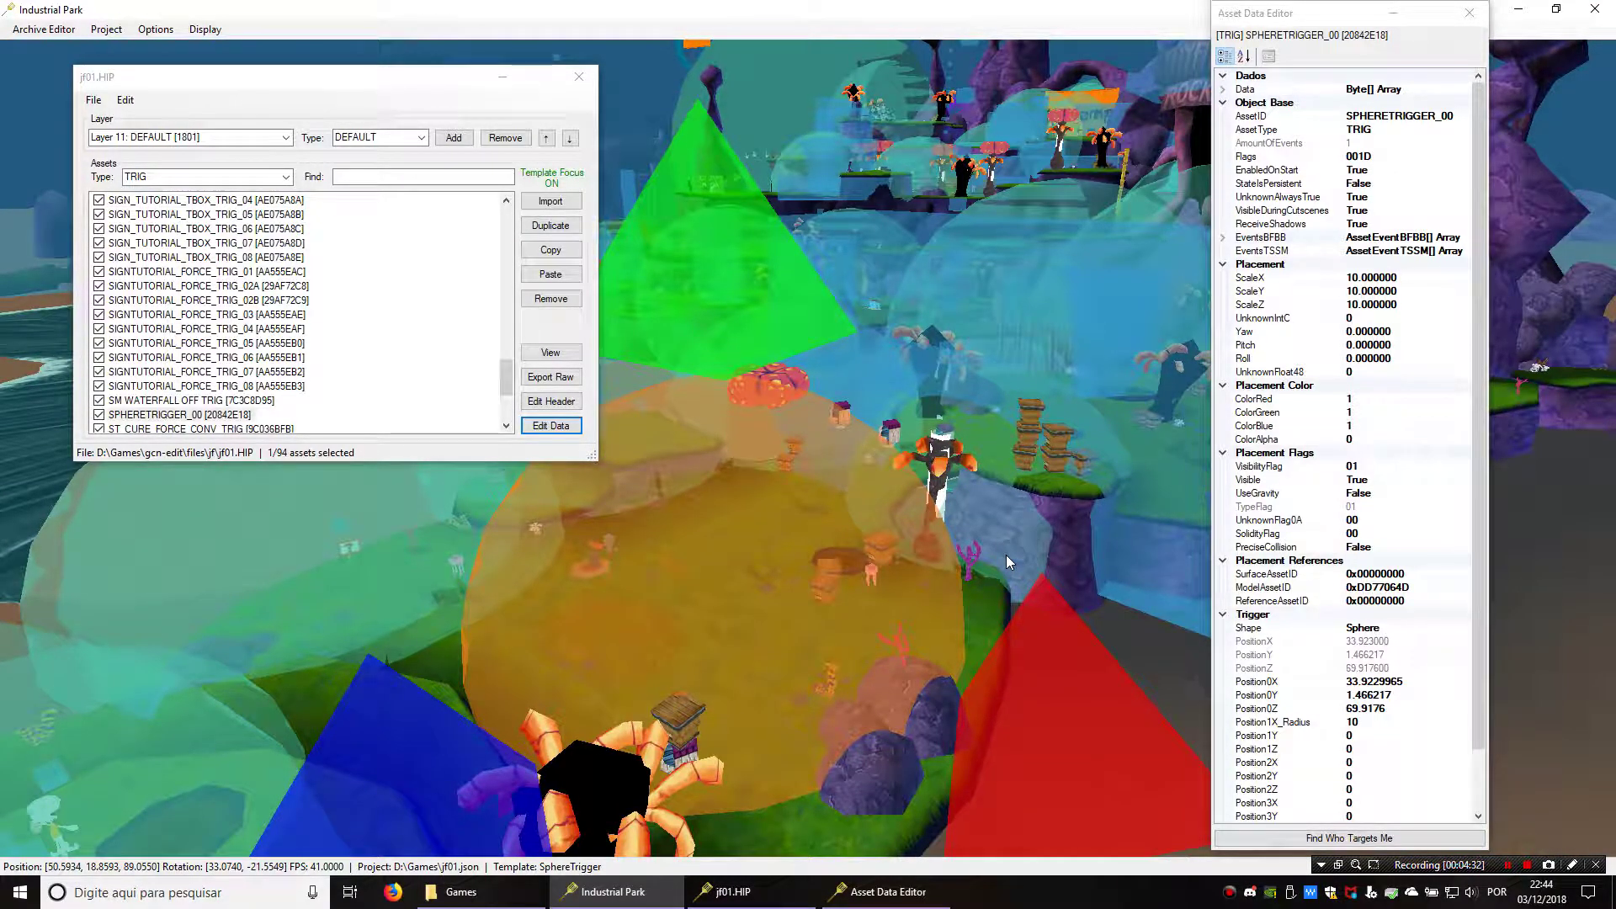
- Fly around the level to examine the sphere trigger and the surrounding triggers from several distances and angles
{"action": "mouse_move", "coordinate": [921, 620]}
{"action": "middle_mouse_down"}
{"action": "mouse_move", "coordinate": [952, 537]}
{"action": "mouse_move", "coordinate": [946, 604]}
{"action": "middle_mouse_up"}
{"action": "key", "text": "shift+w"}
{"action": "key", "text": "shift+s"}
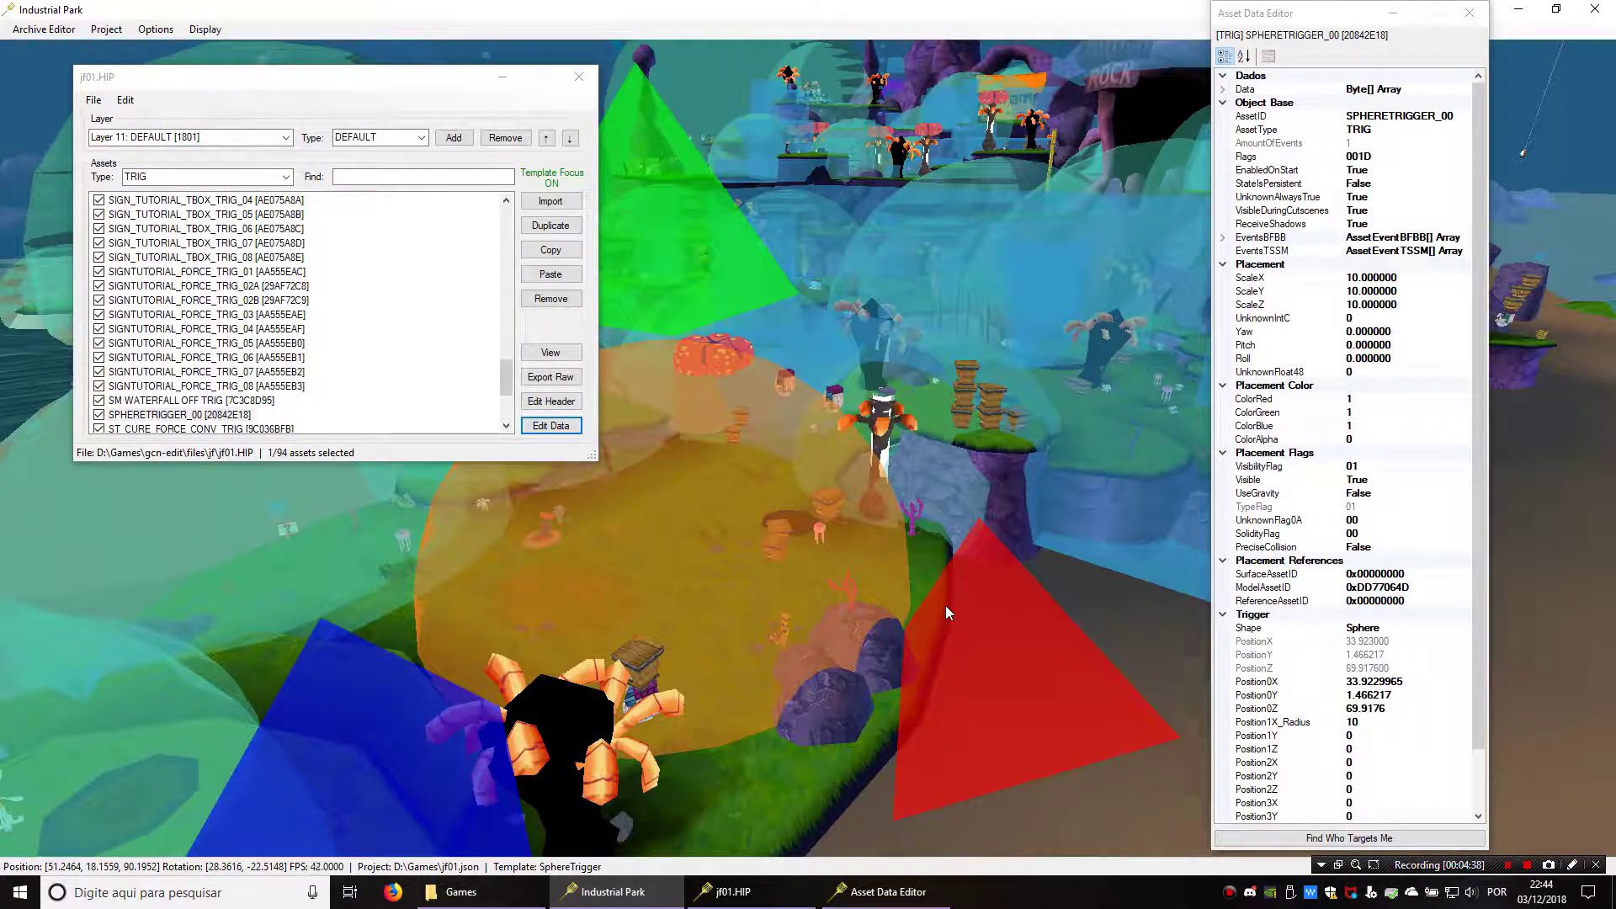
{"action": "key", "text": "shift+w"}
{"action": "key", "text": "d"}
{"action": "middle_click_drag", "start_coordinate": [946, 604], "coordinate": [532, 662]}
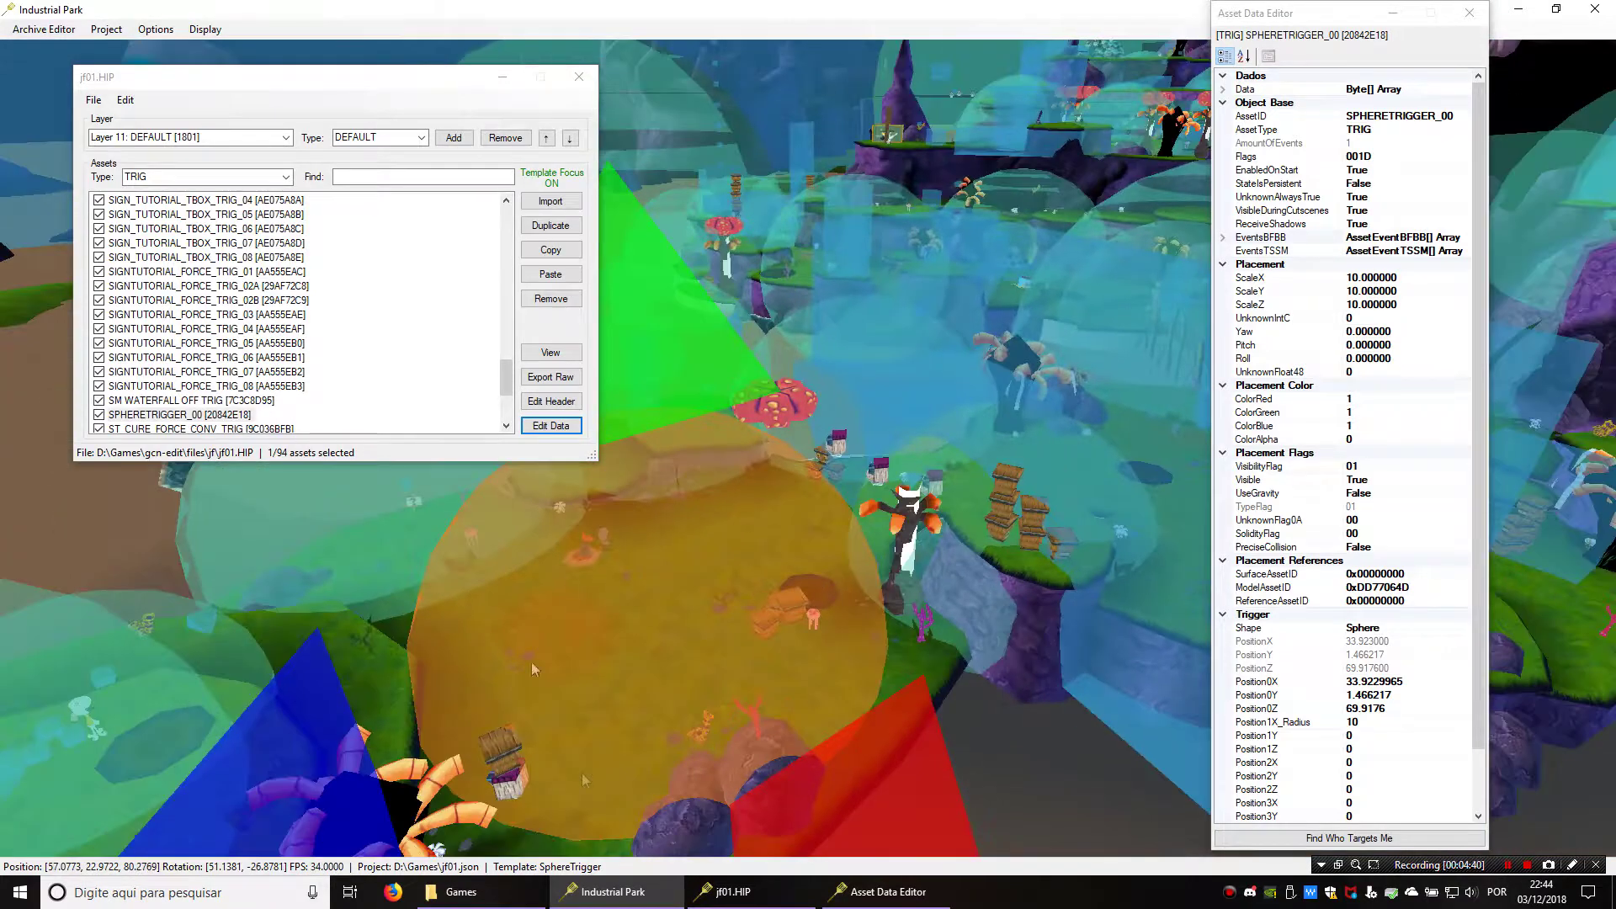
{"action": "key", "text": "shift+w"}
{"action": "middle_click_drag", "start_coordinate": [691, 669], "coordinate": [1023, 574]}
{"action": "key", "text": "w"}
{"action": "key", "text": "w"}
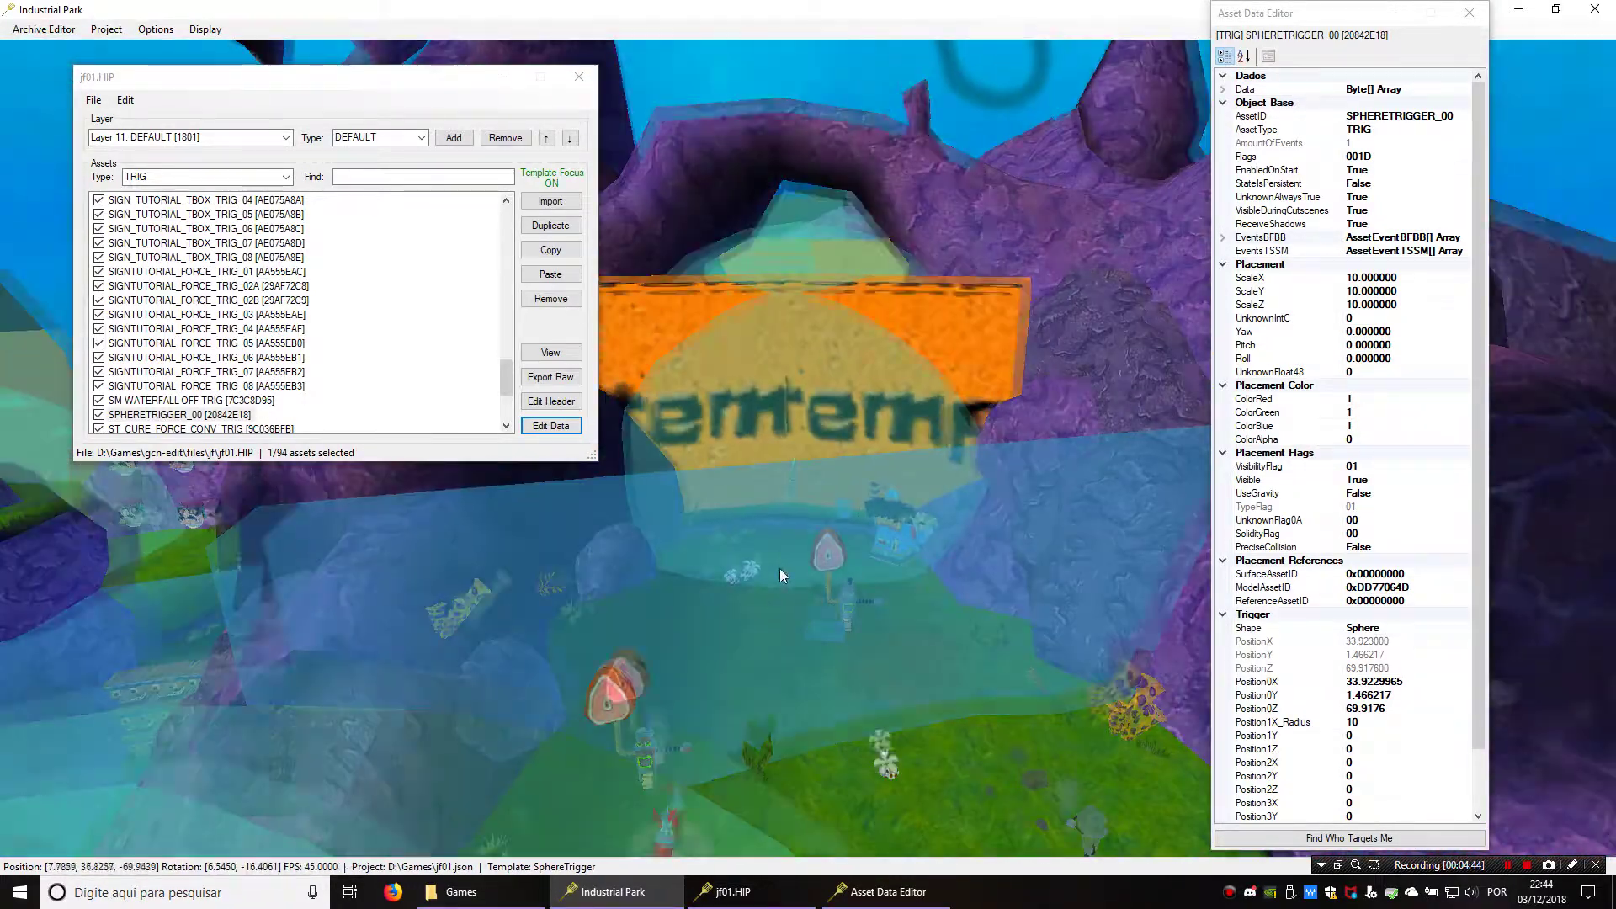
{"action": "key", "text": "s"}
{"action": "key", "text": "shift+s"}
{"action": "key", "text": "w"}
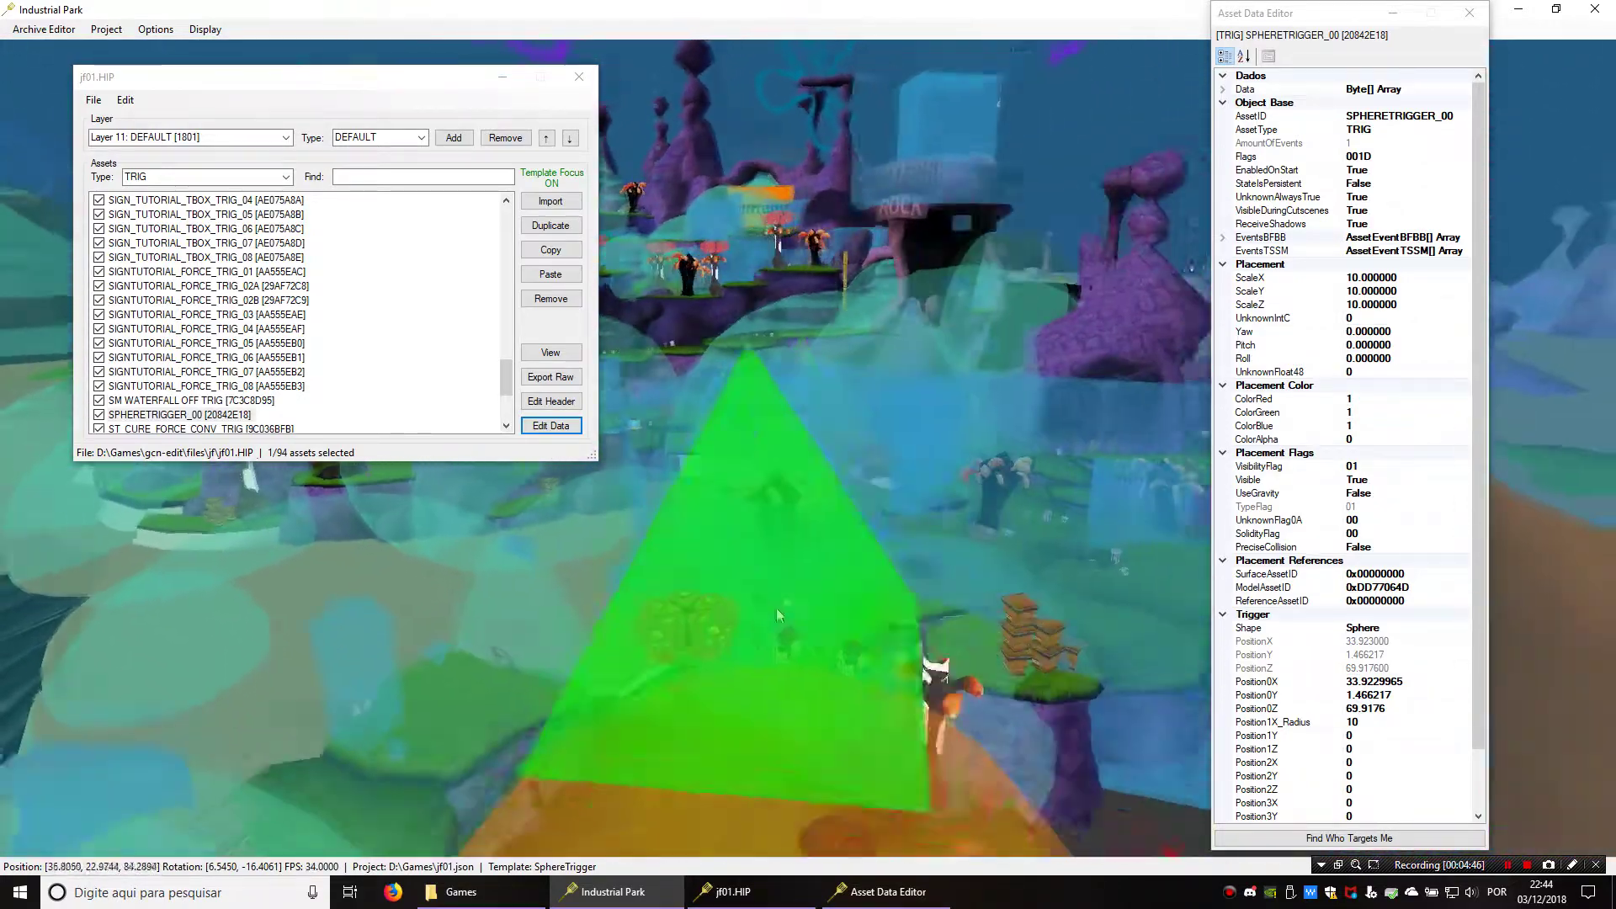
{"action": "key", "text": "s"}
{"action": "middle_click_drag", "start_coordinate": [777, 608], "coordinate": [820, 601]}
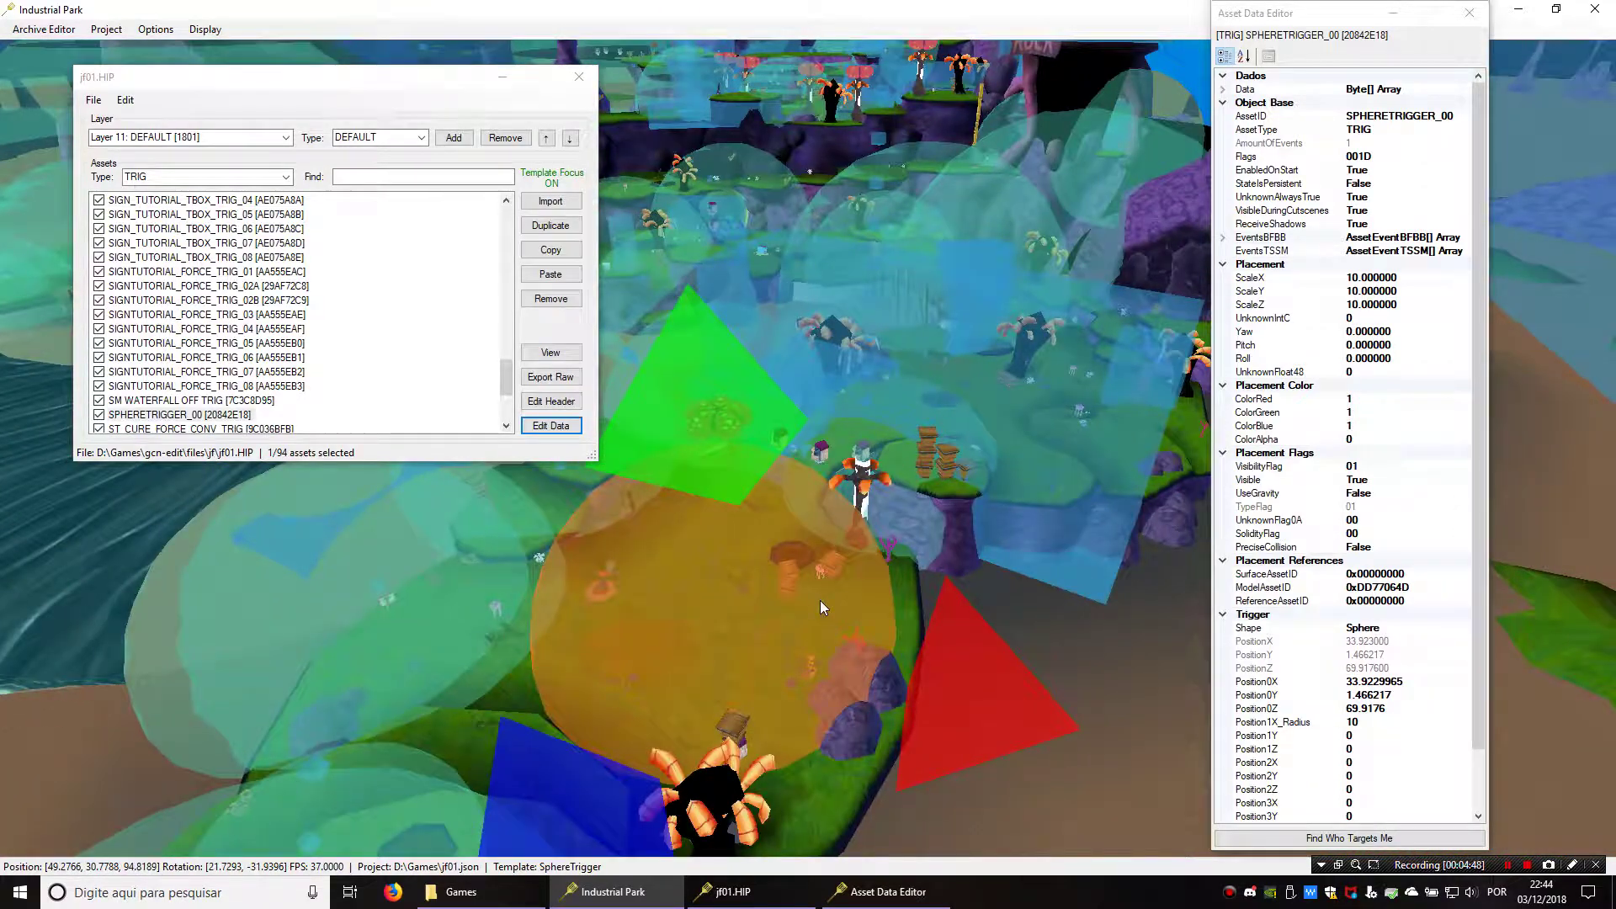
{"action": "key", "text": "w"}
{"action": "key", "text": "s"}
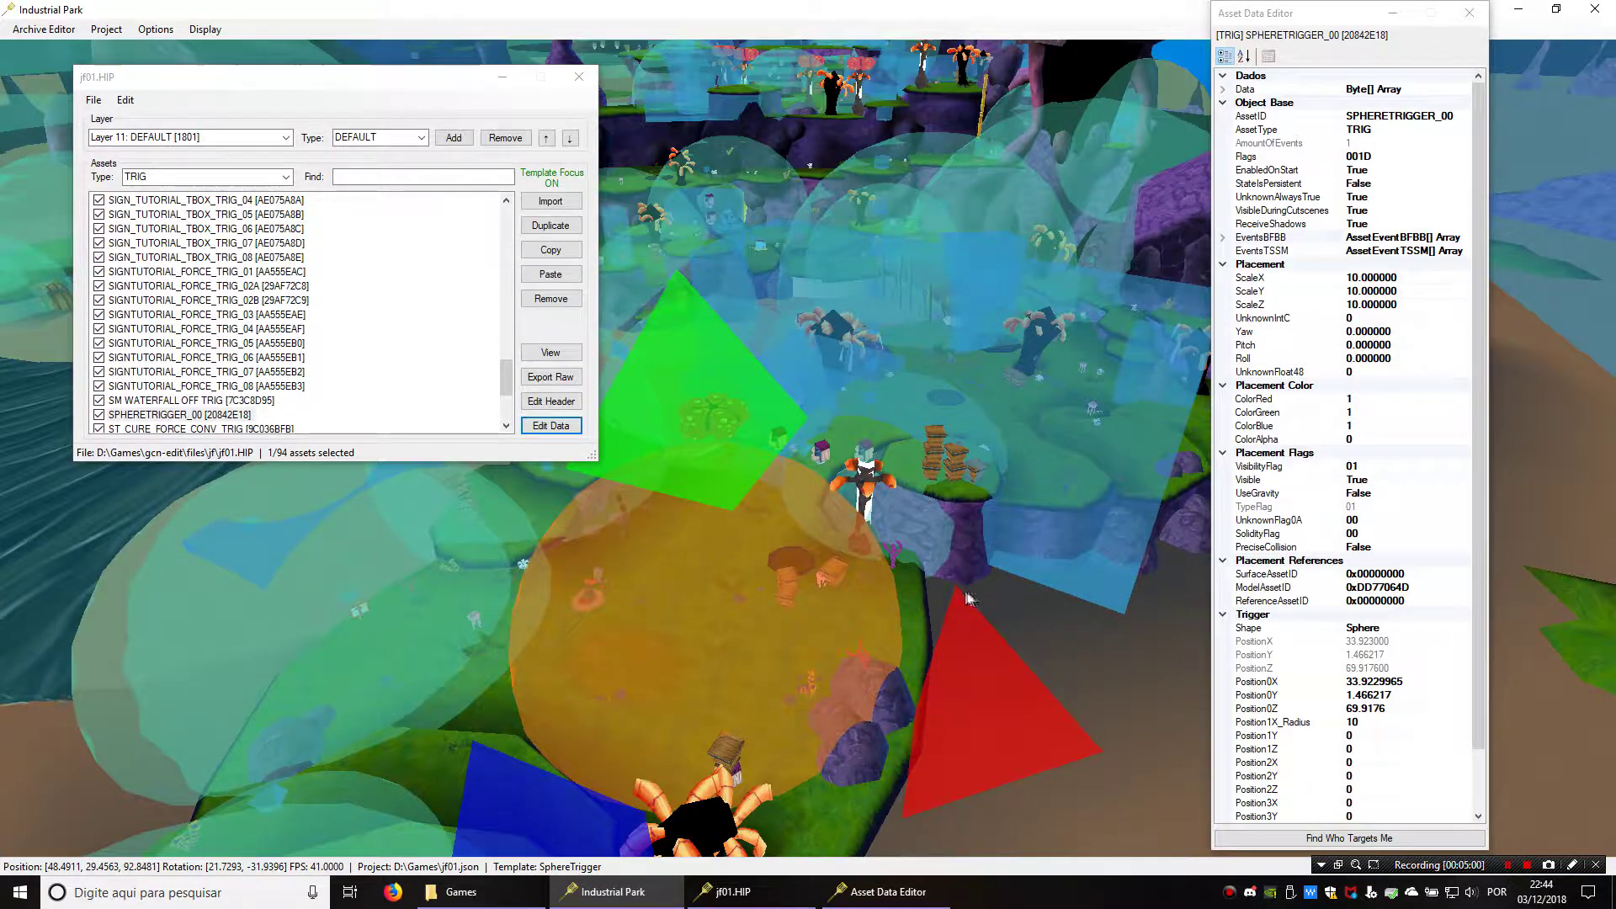
{"action": "key", "text": "d"}
{"action": "middle_click_drag", "start_coordinate": [901, 600], "coordinate": [855, 595]}
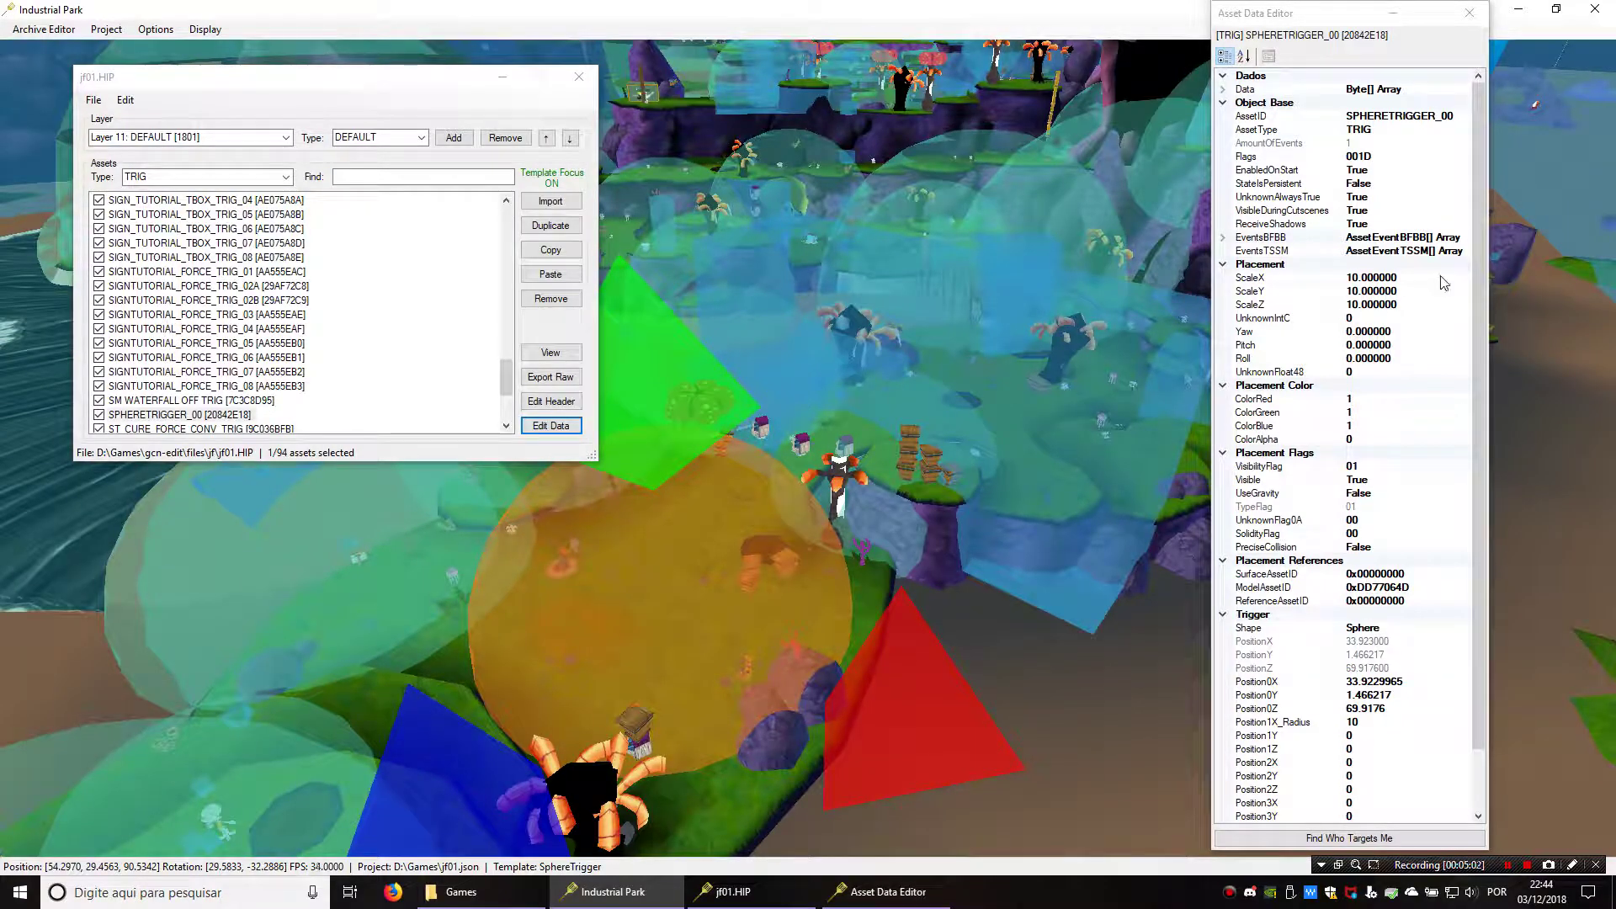
{"action": "key", "text": "Down"}
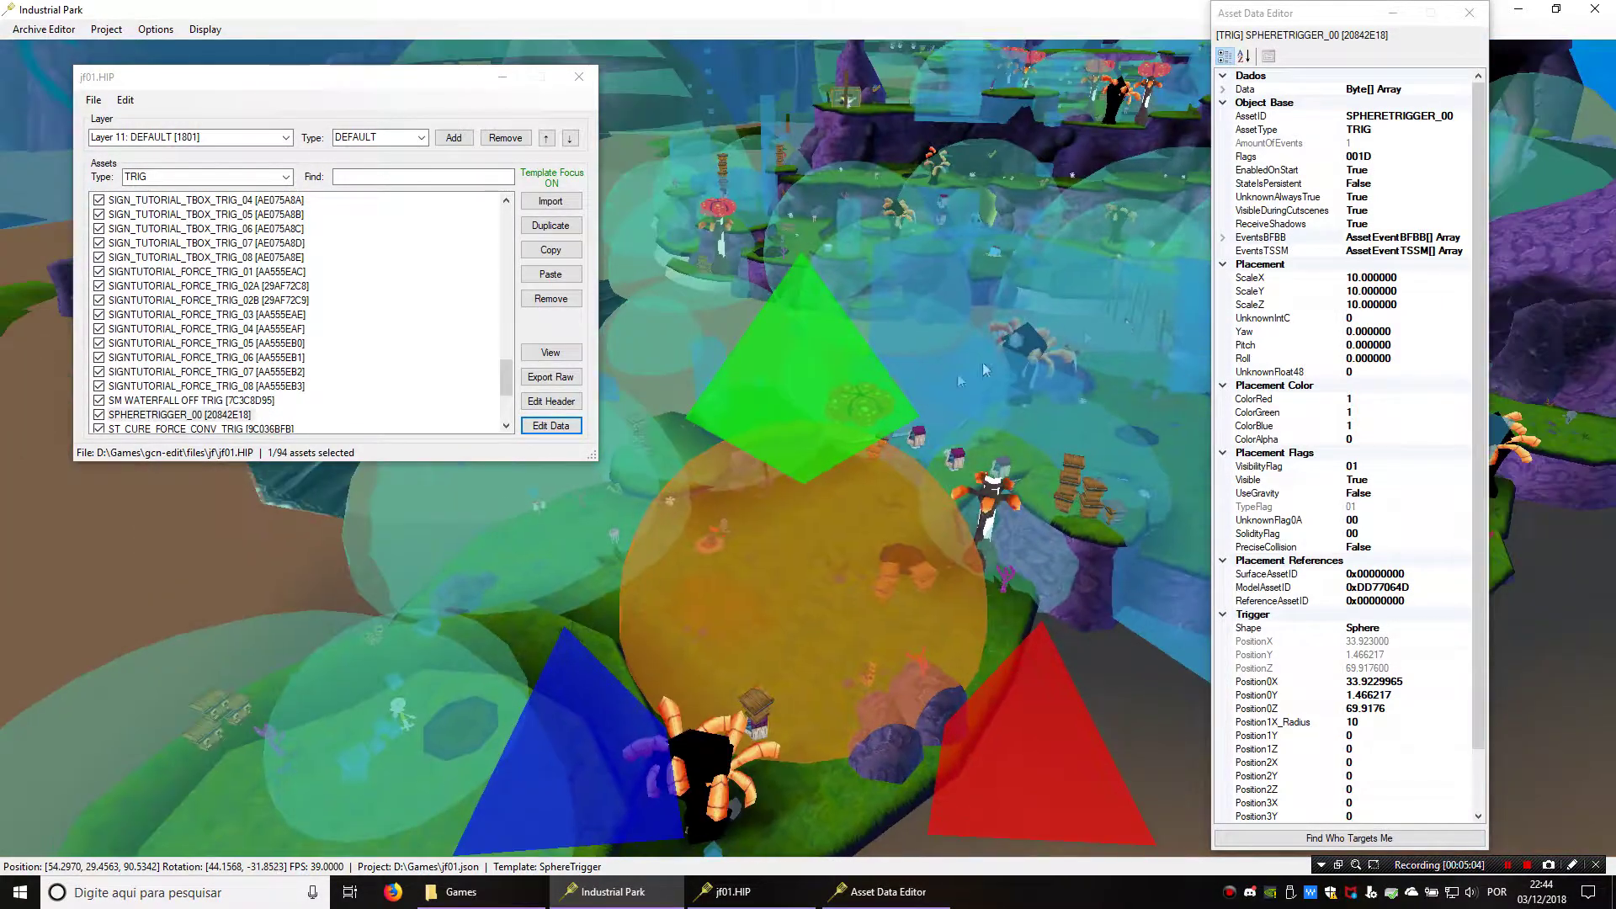
- Reopen the sphere trigger's EventsBFBB collection and set the event's Receive Event to EnterPlayer
{"action": "left_click", "coordinate": [1465, 243]}
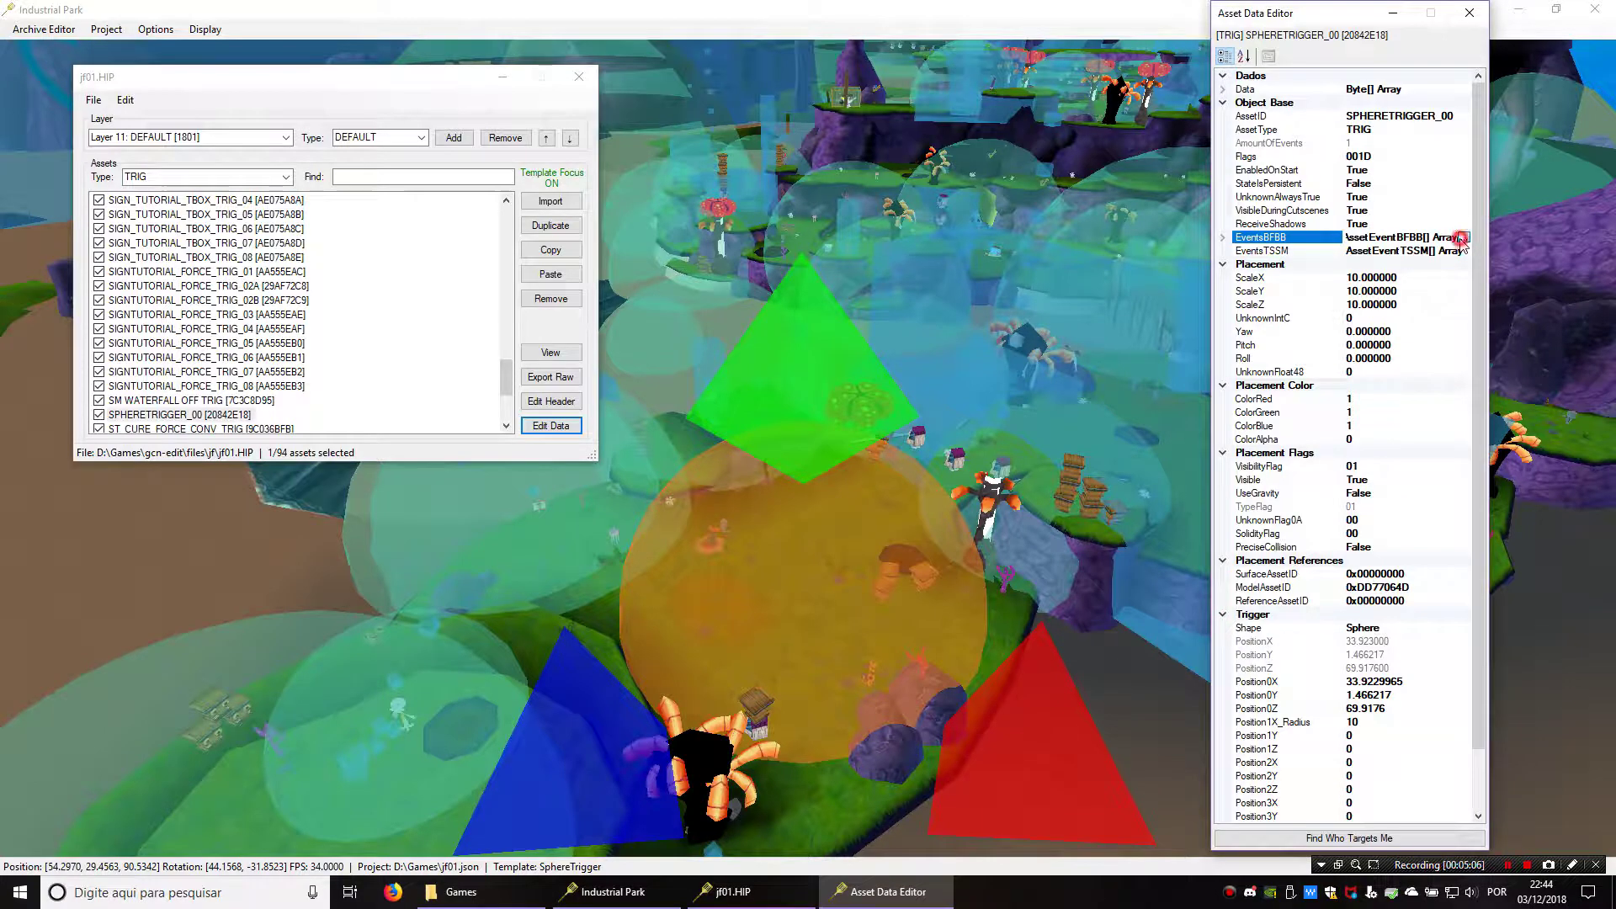
{"action": "left_click", "coordinate": [1471, 238]}
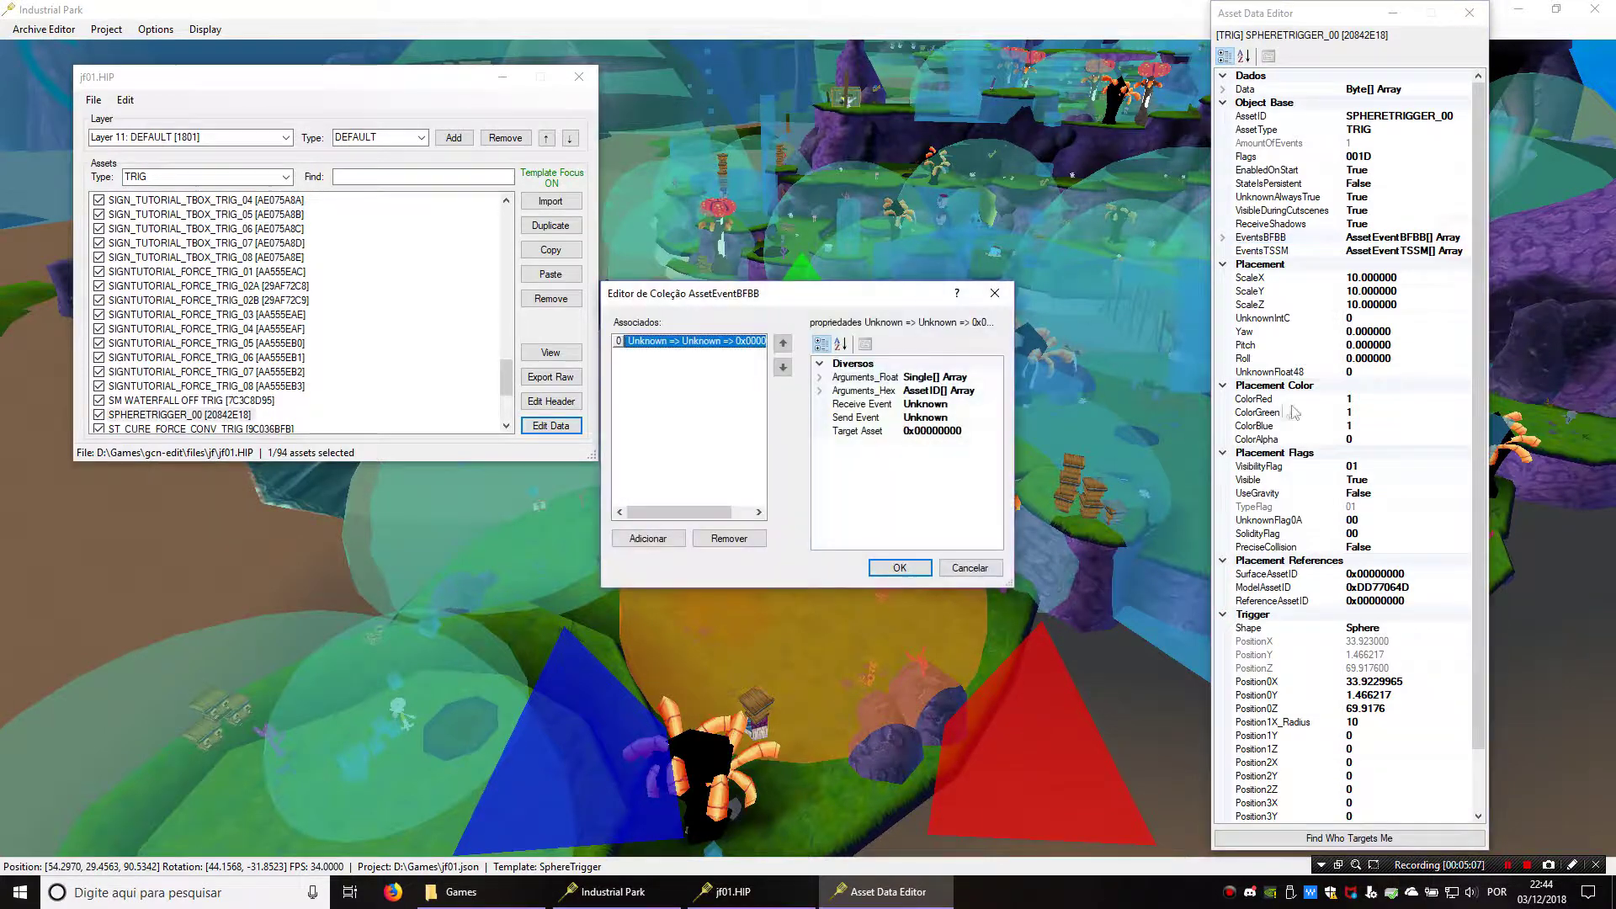
{"action": "left_click", "coordinate": [879, 409]}
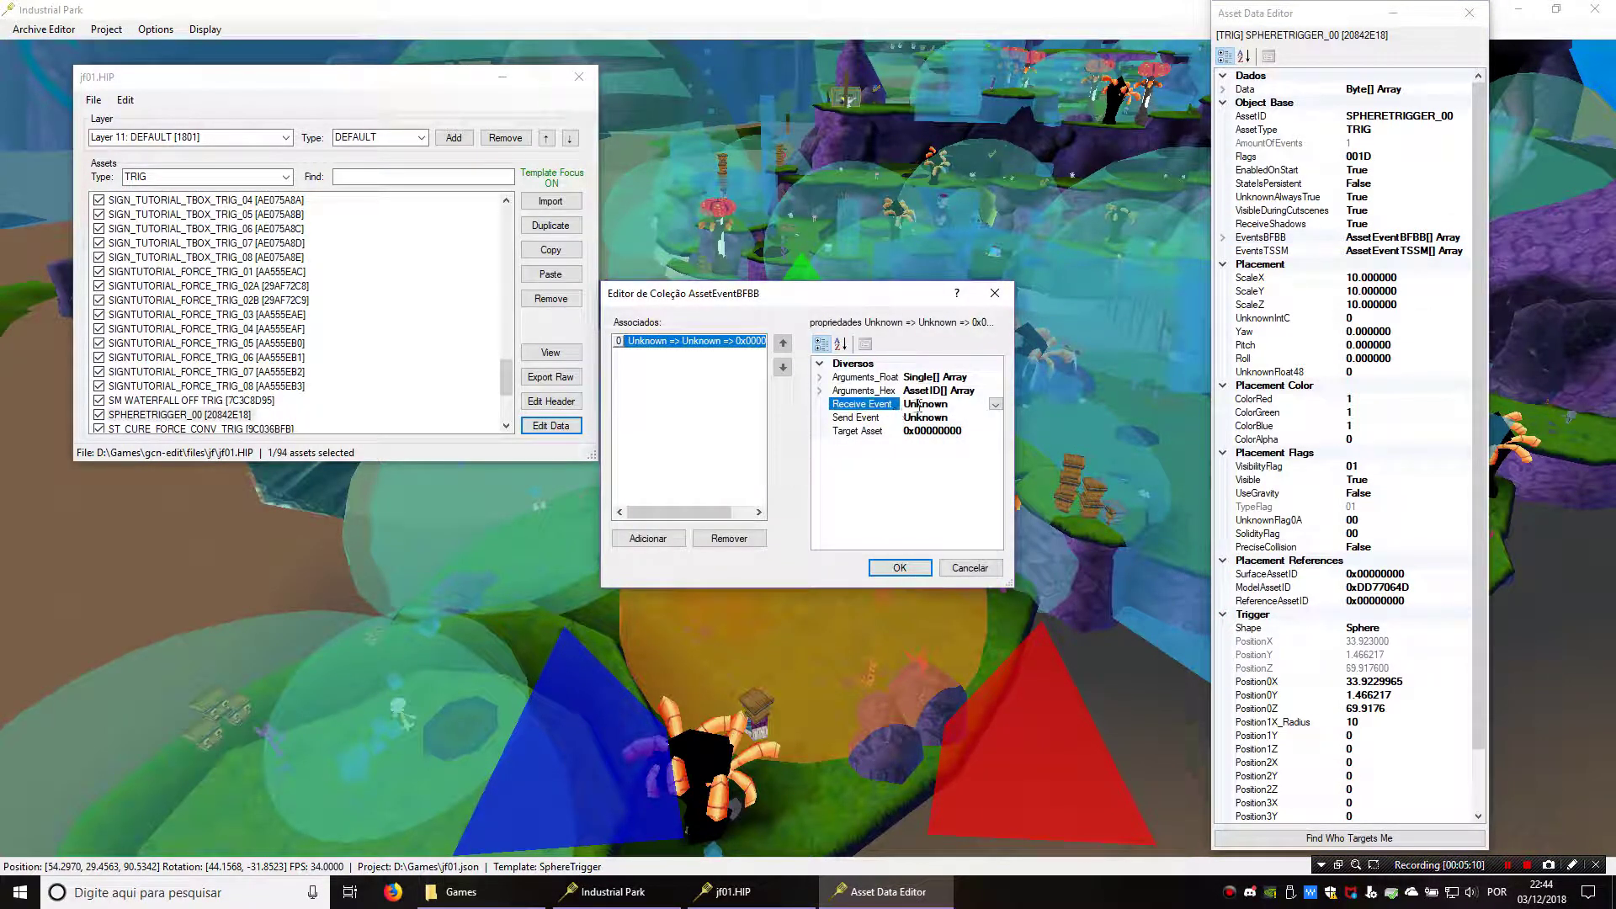
{"action": "left_click", "coordinate": [867, 418]}
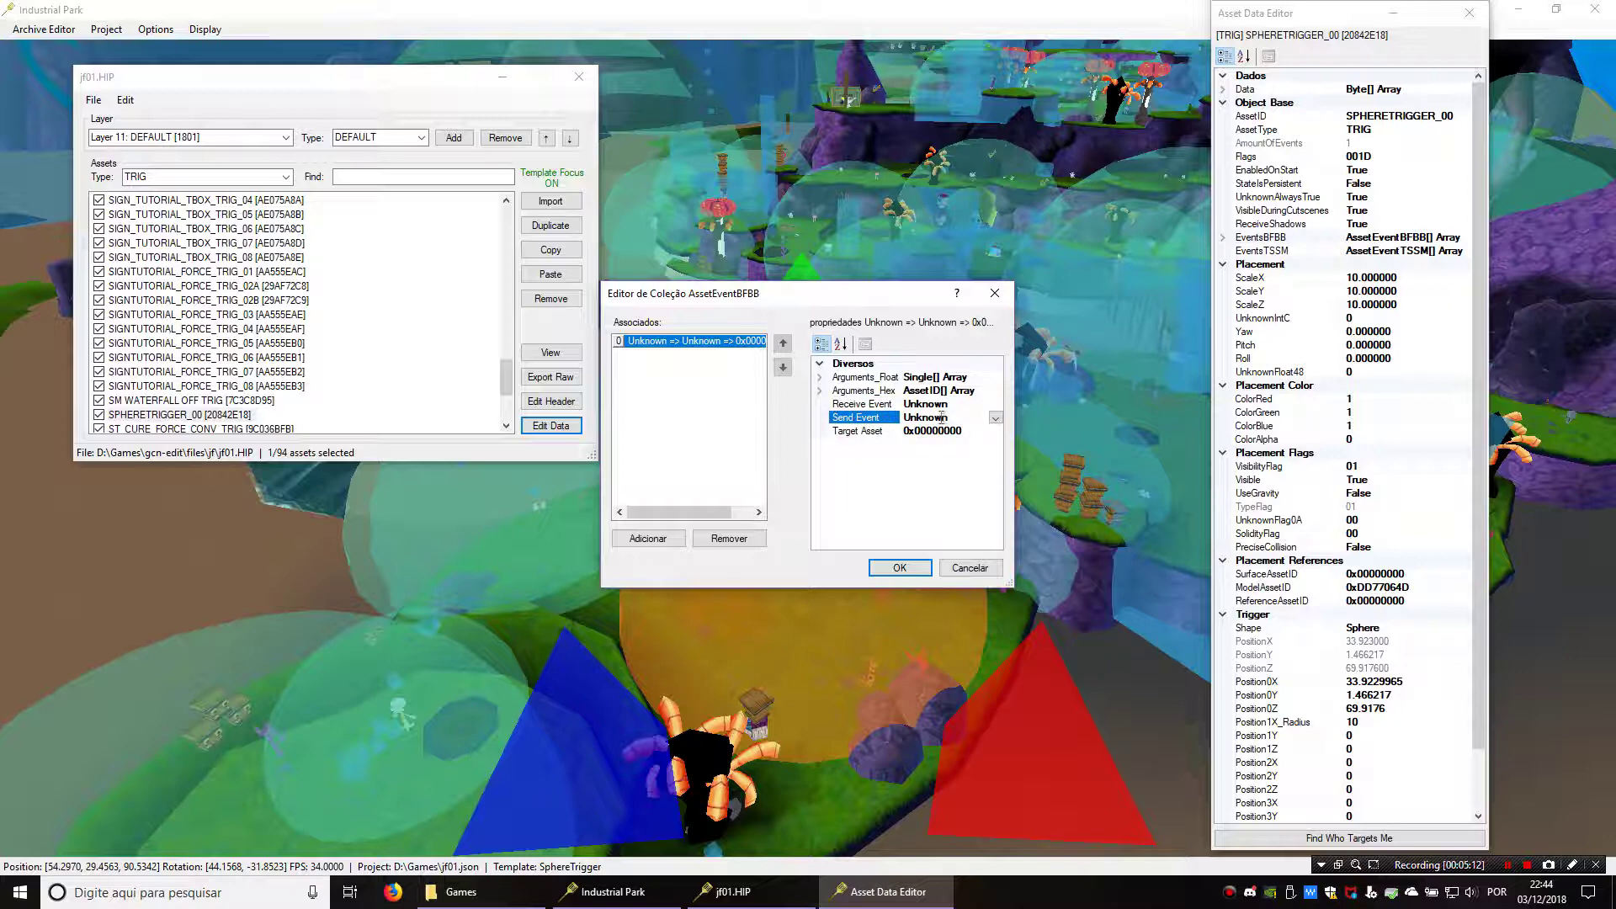
{"action": "left_click", "coordinate": [868, 431]}
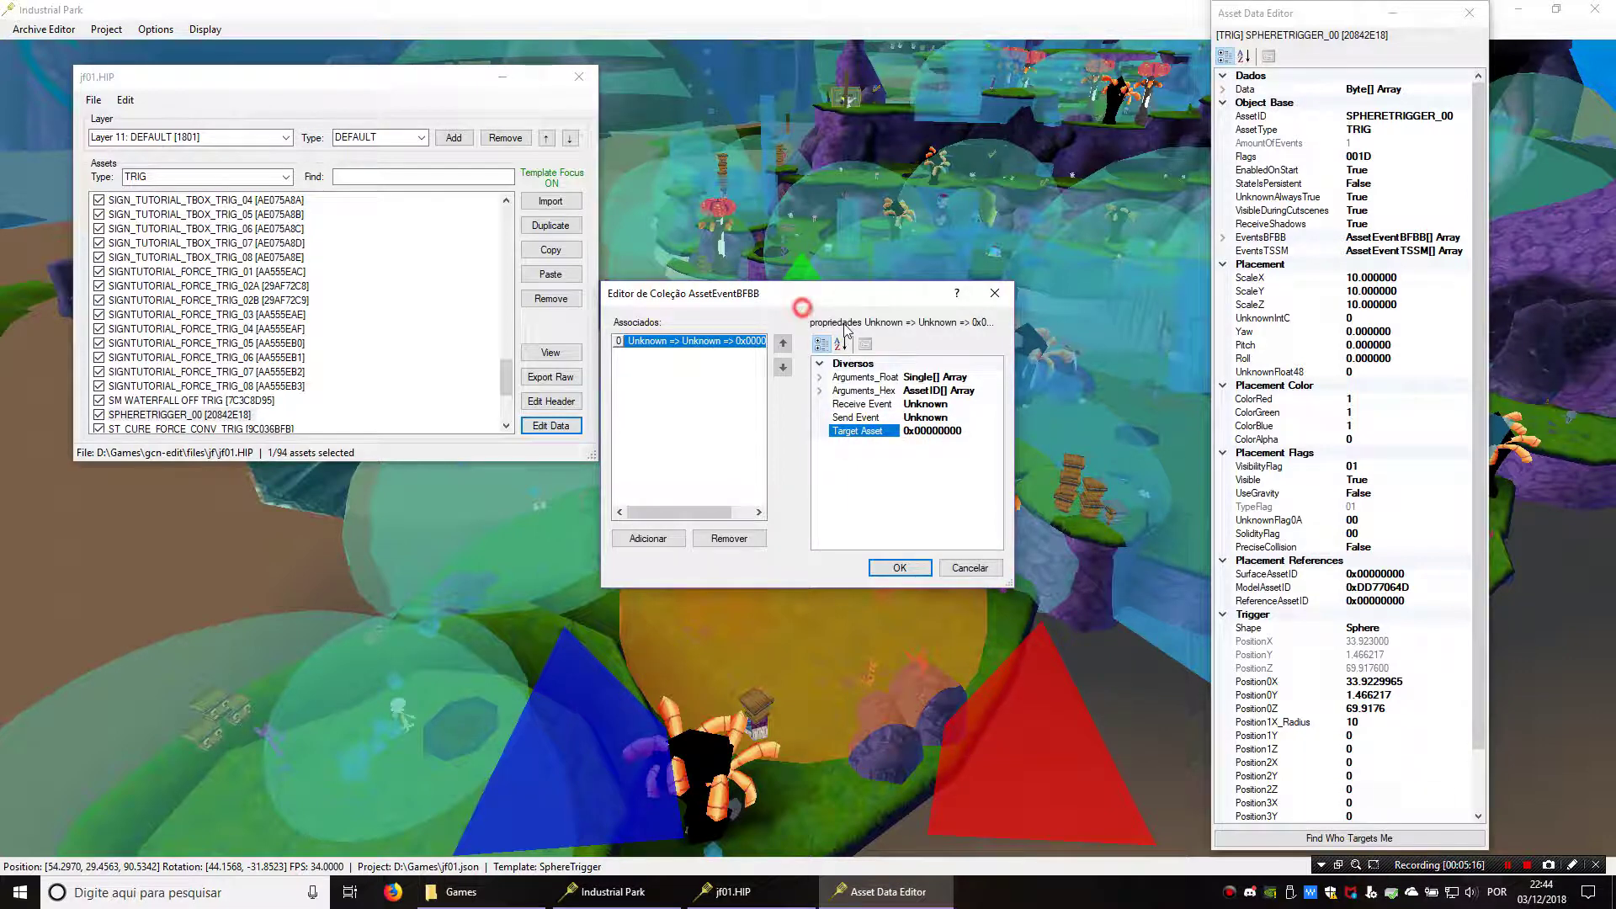
{"action": "left_click", "coordinate": [871, 404]}
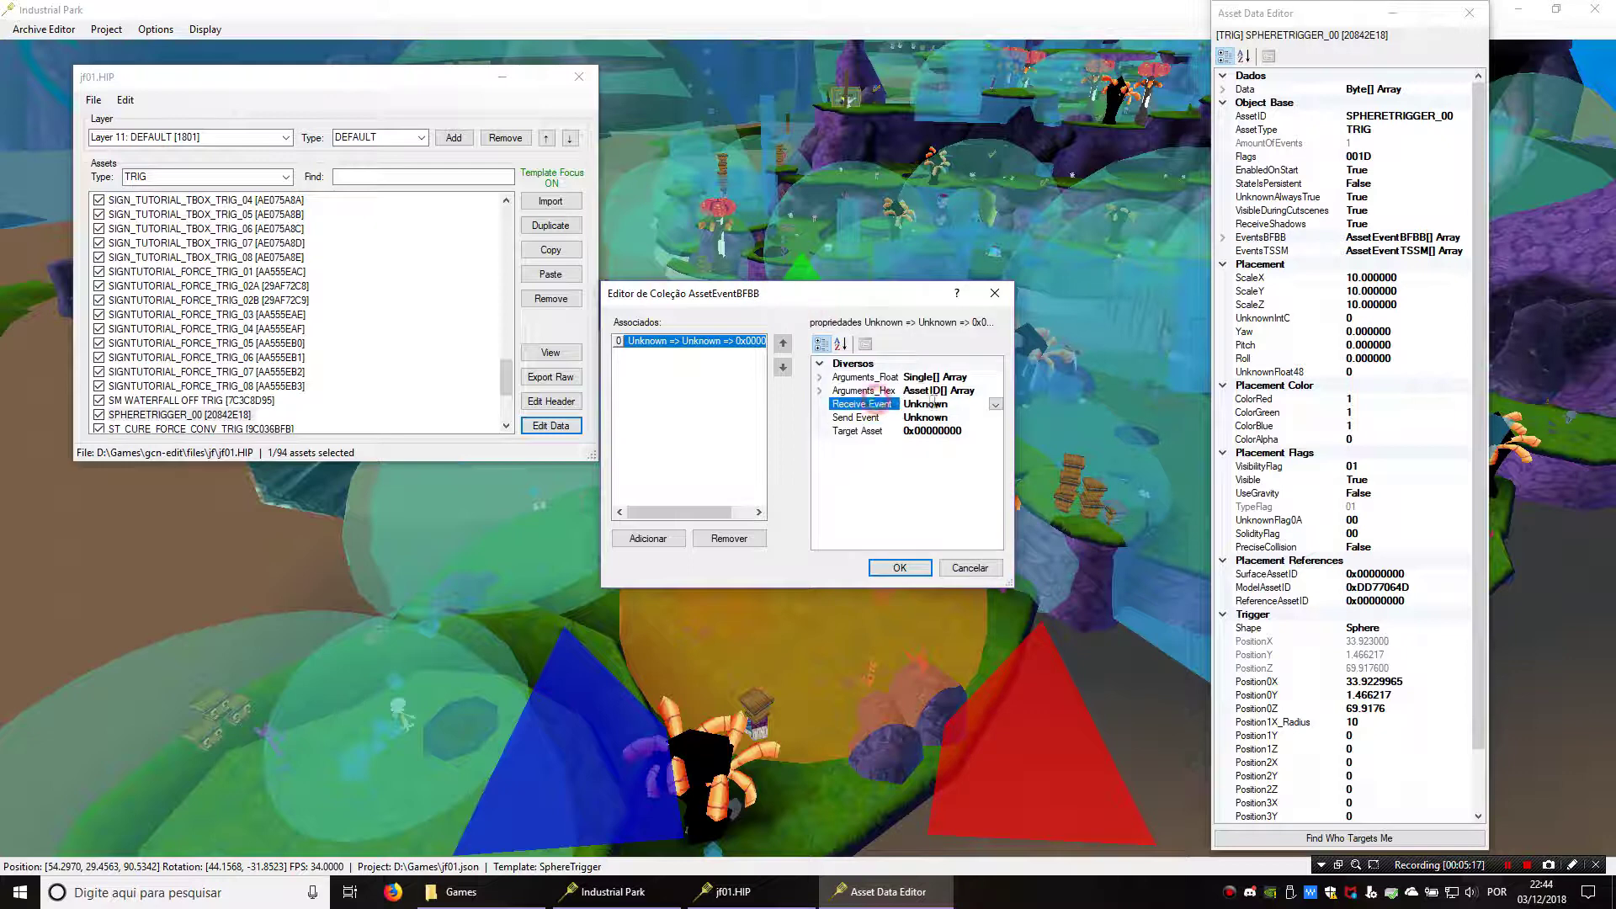
{"action": "left_click", "coordinate": [995, 405]}
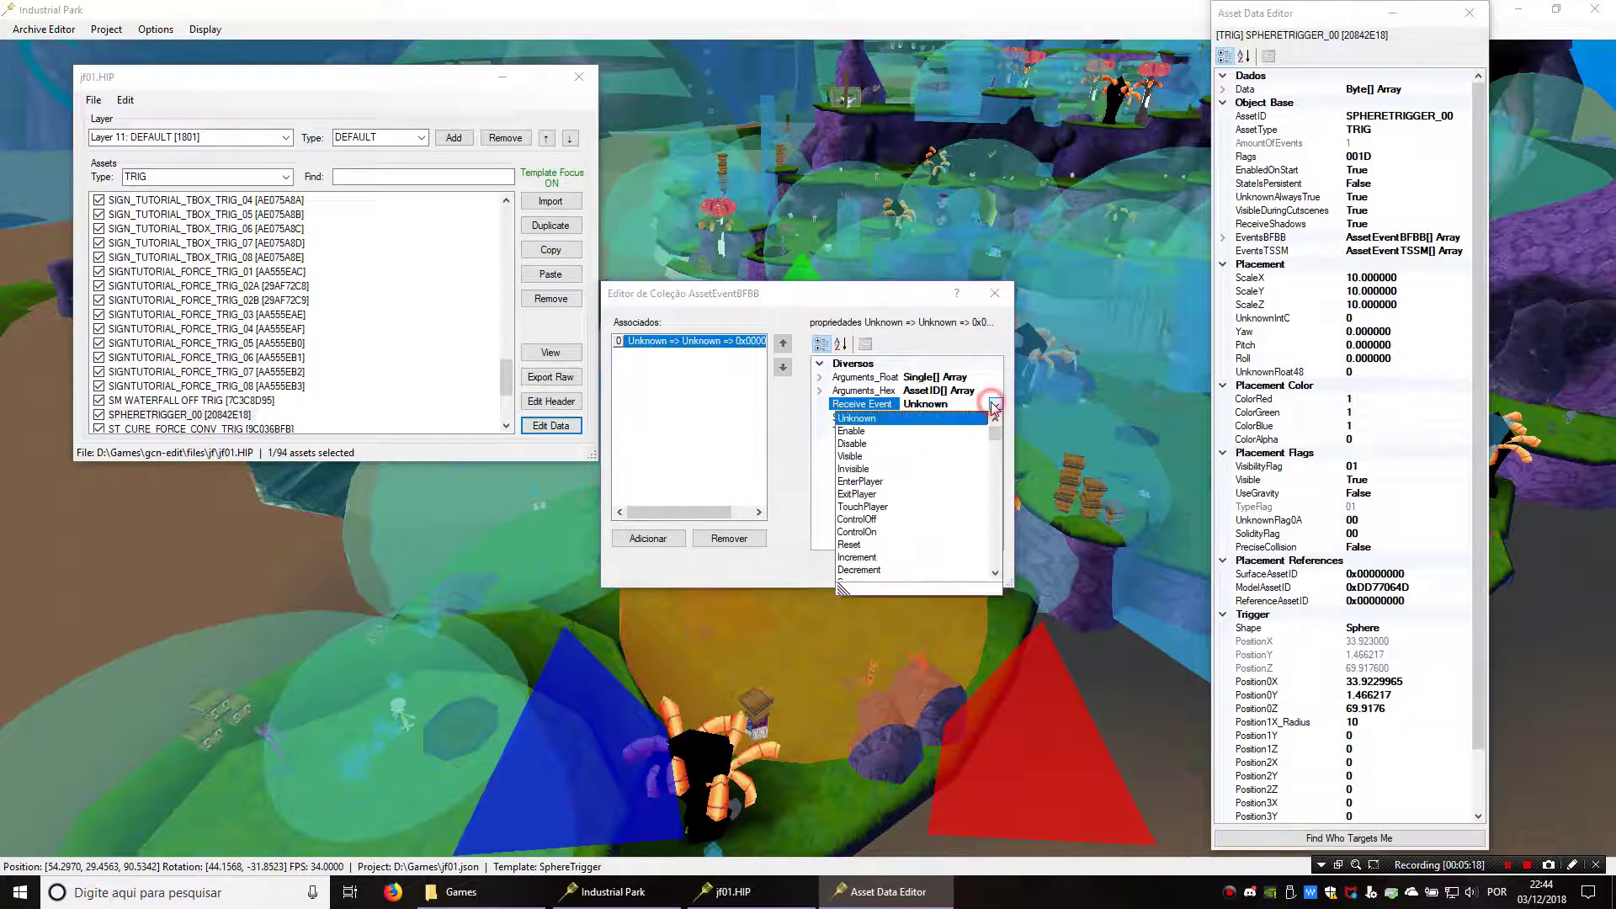
{"action": "left_click", "coordinate": [876, 481]}
{"action": "left_click_drag", "start_coordinate": [959, 405], "coordinate": [899, 405]}
{"action": "left_click", "coordinate": [876, 406]}
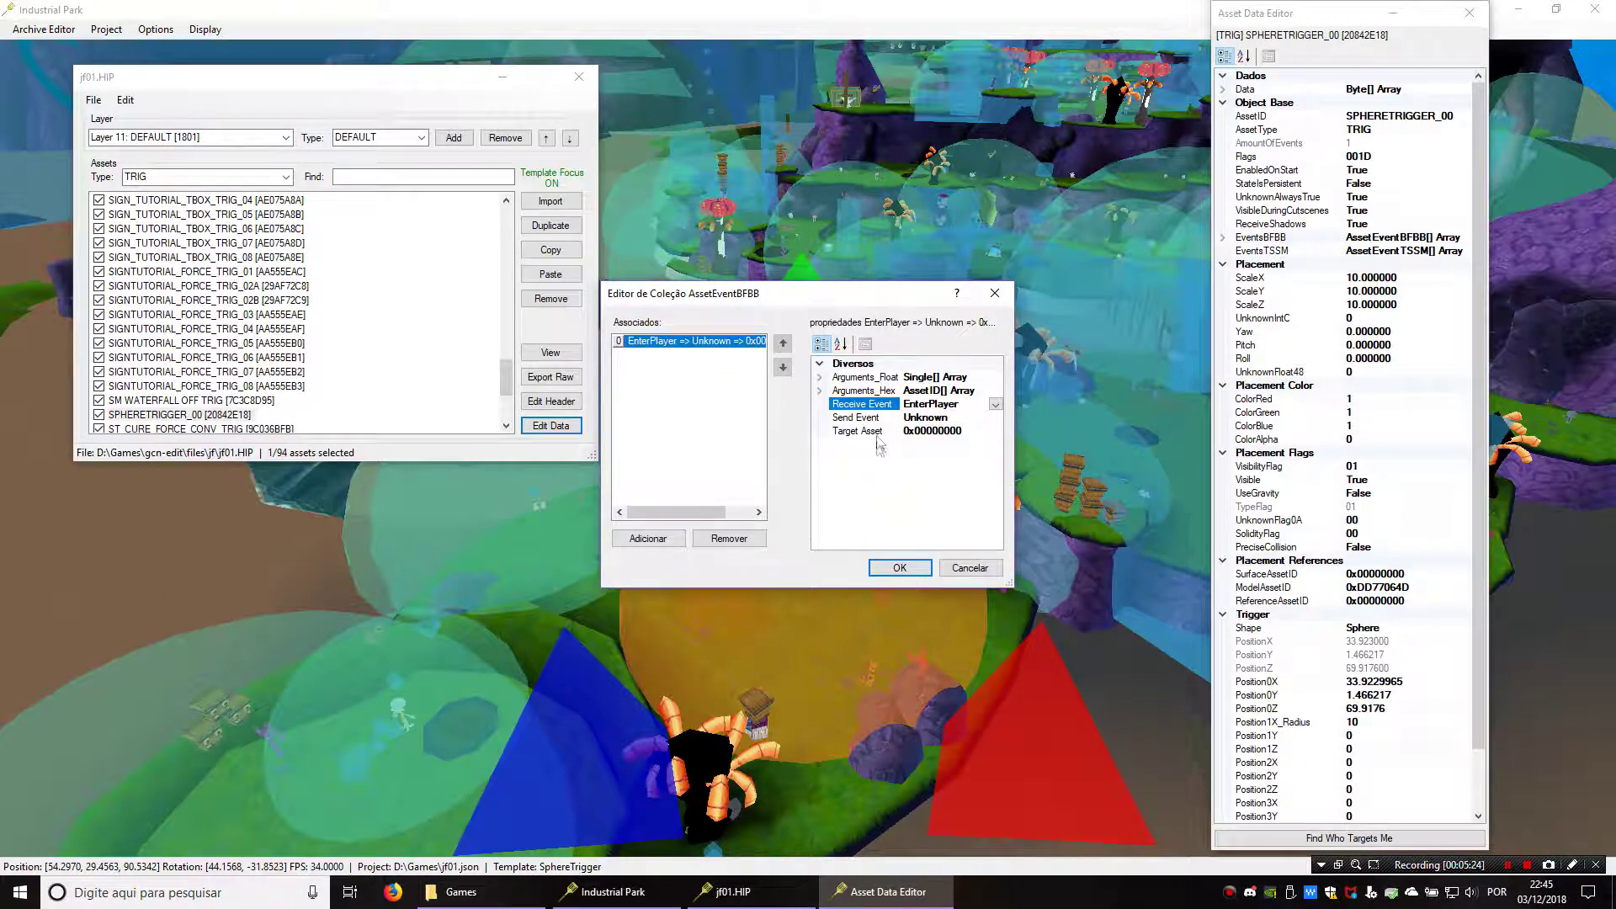
- Set the event's Send Event to GiveShinyObjects
{"action": "left_click", "coordinate": [883, 421]}
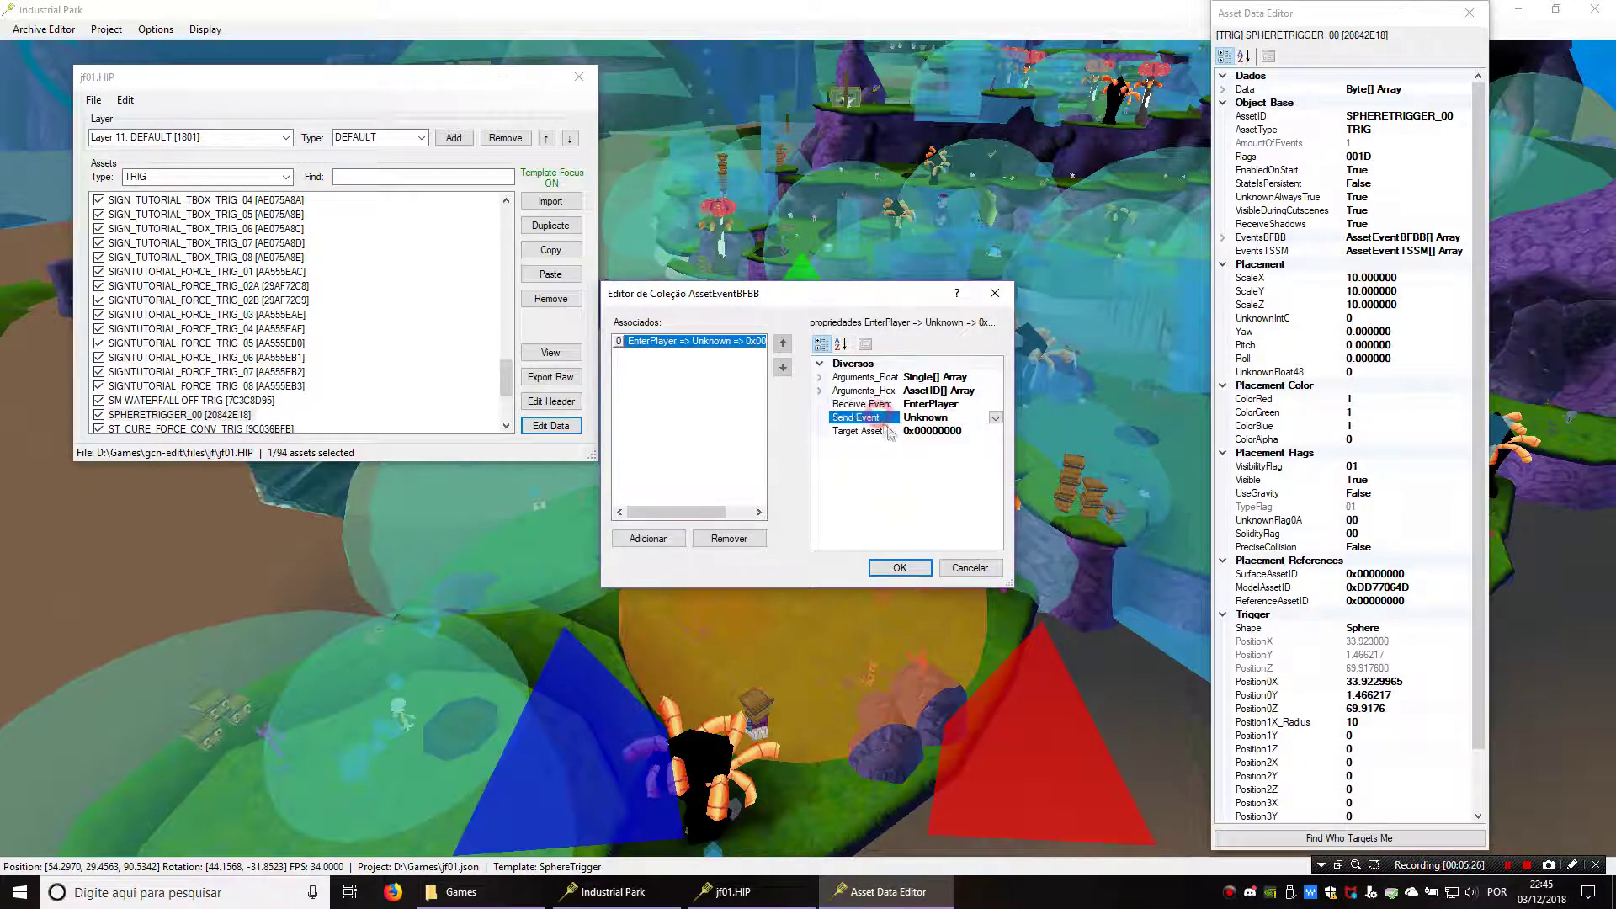
{"action": "left_click", "coordinate": [996, 417]}
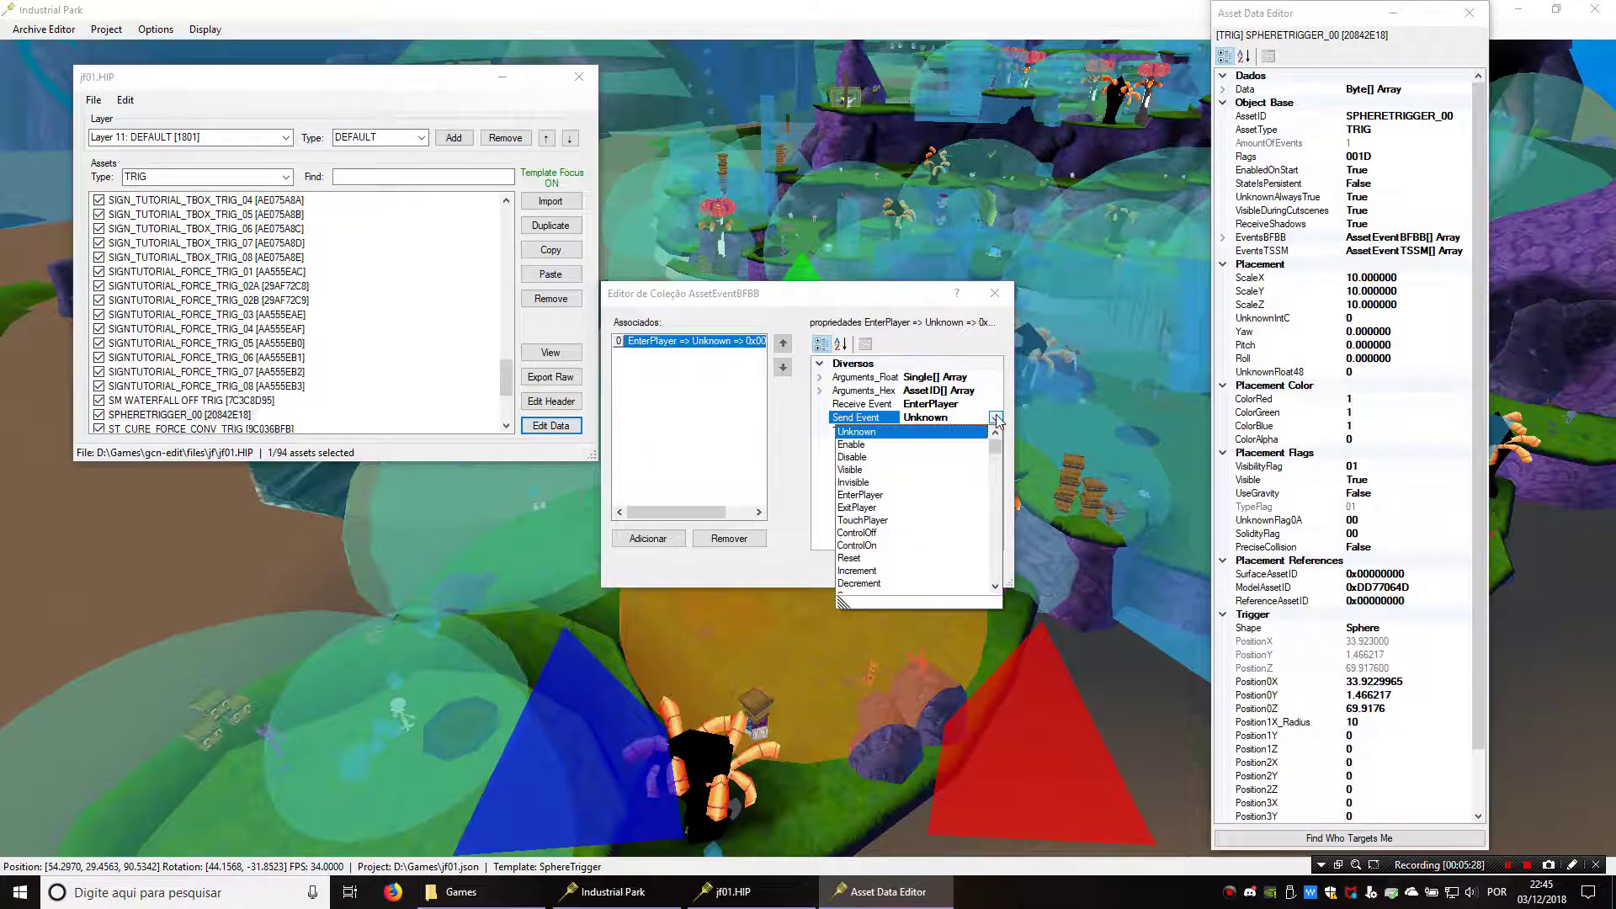
{"action": "key", "text": "g"}
{"action": "key", "text": "g"}
{"action": "key", "text": "g"}
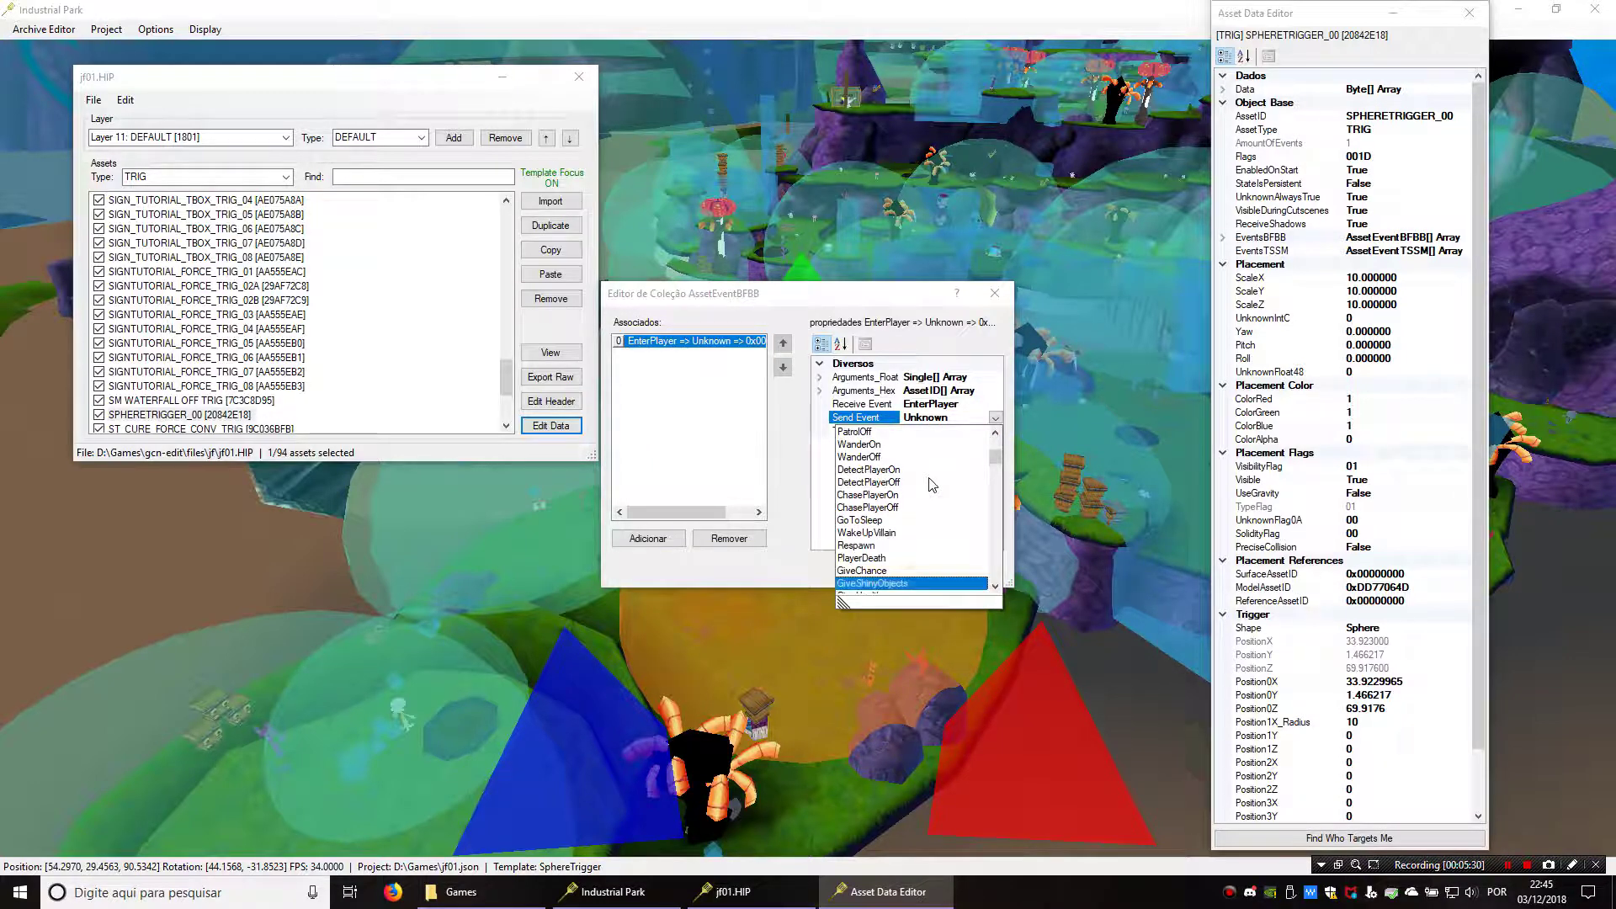
{"action": "left_click", "coordinate": [876, 543]}
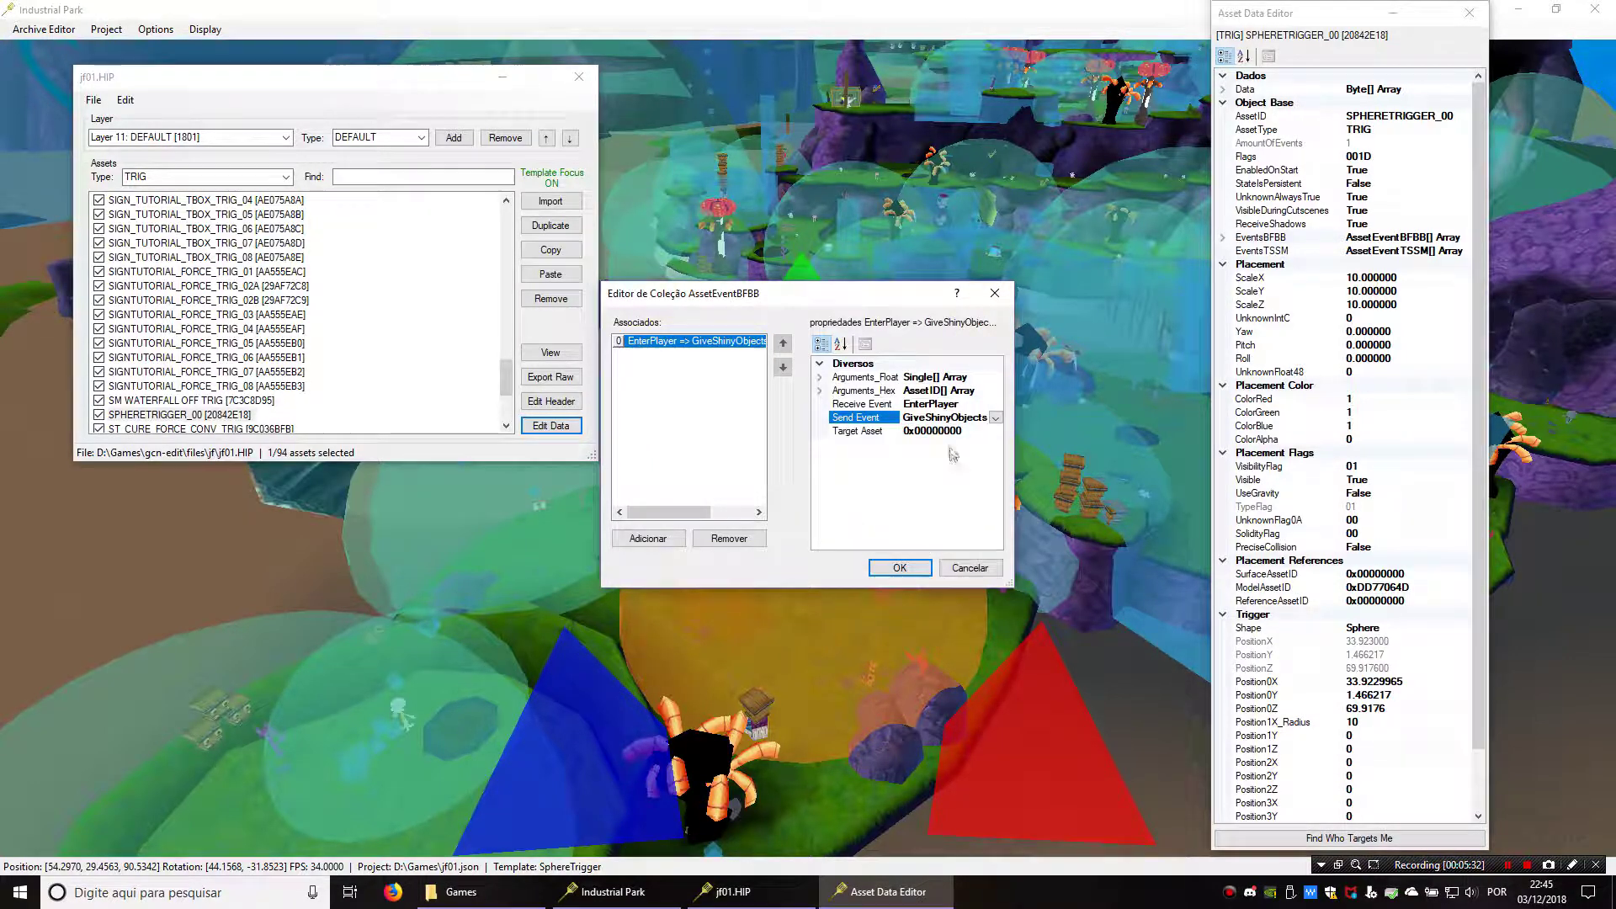
- Review the event's Receive Event, Send Event and Target Asset properties and accept the event collection
{"action": "left_click", "coordinate": [908, 432]}
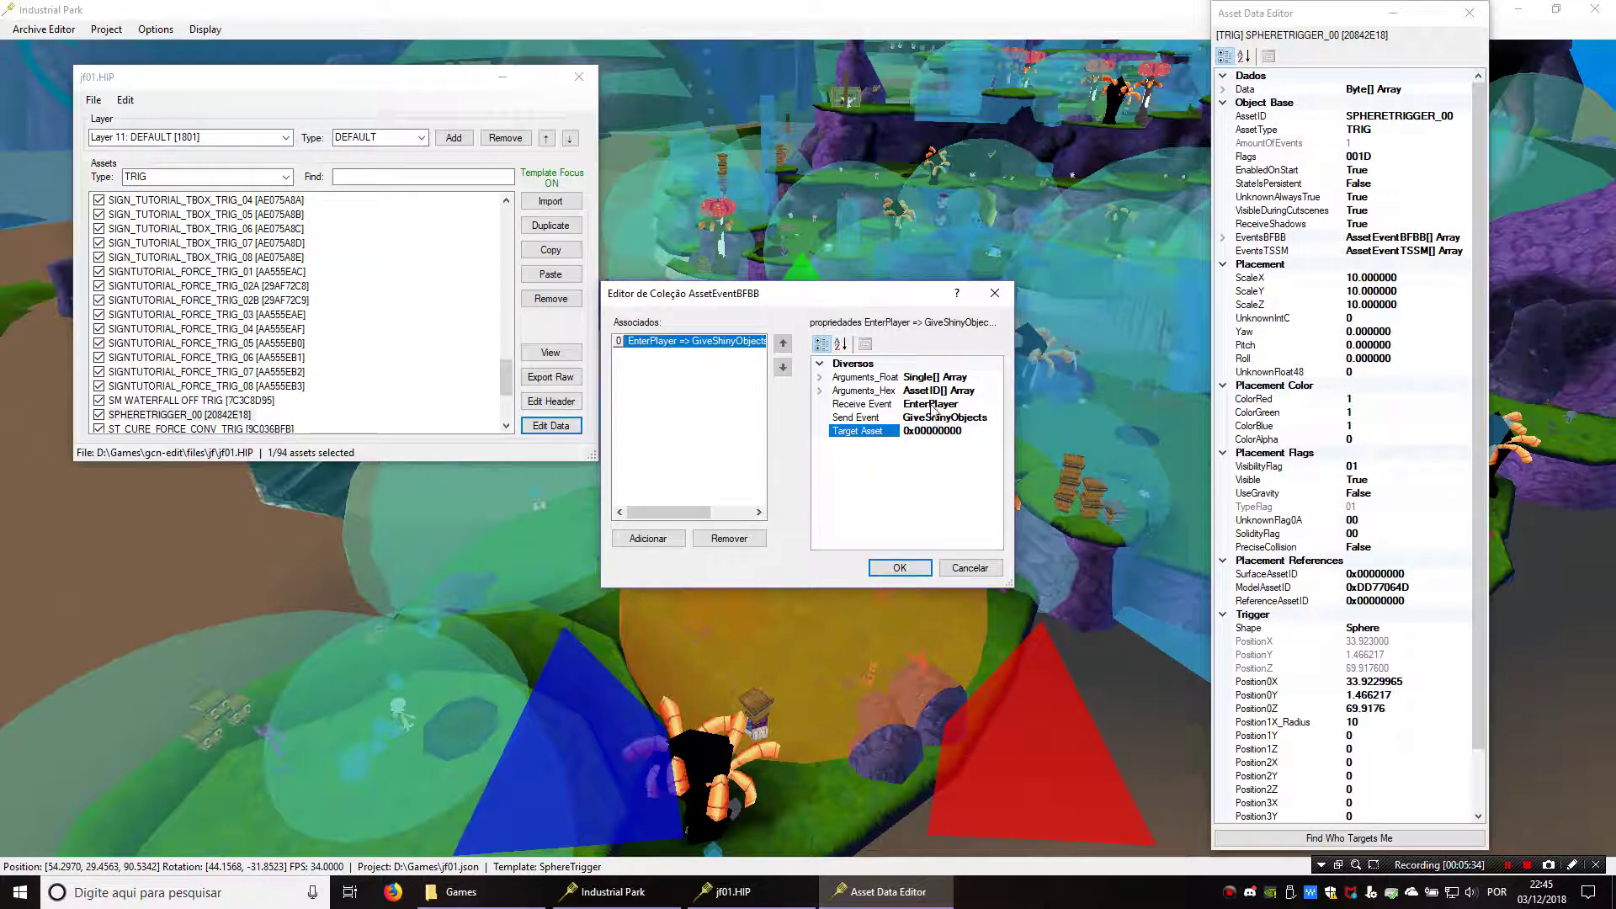
{"action": "left_click", "coordinate": [920, 407]}
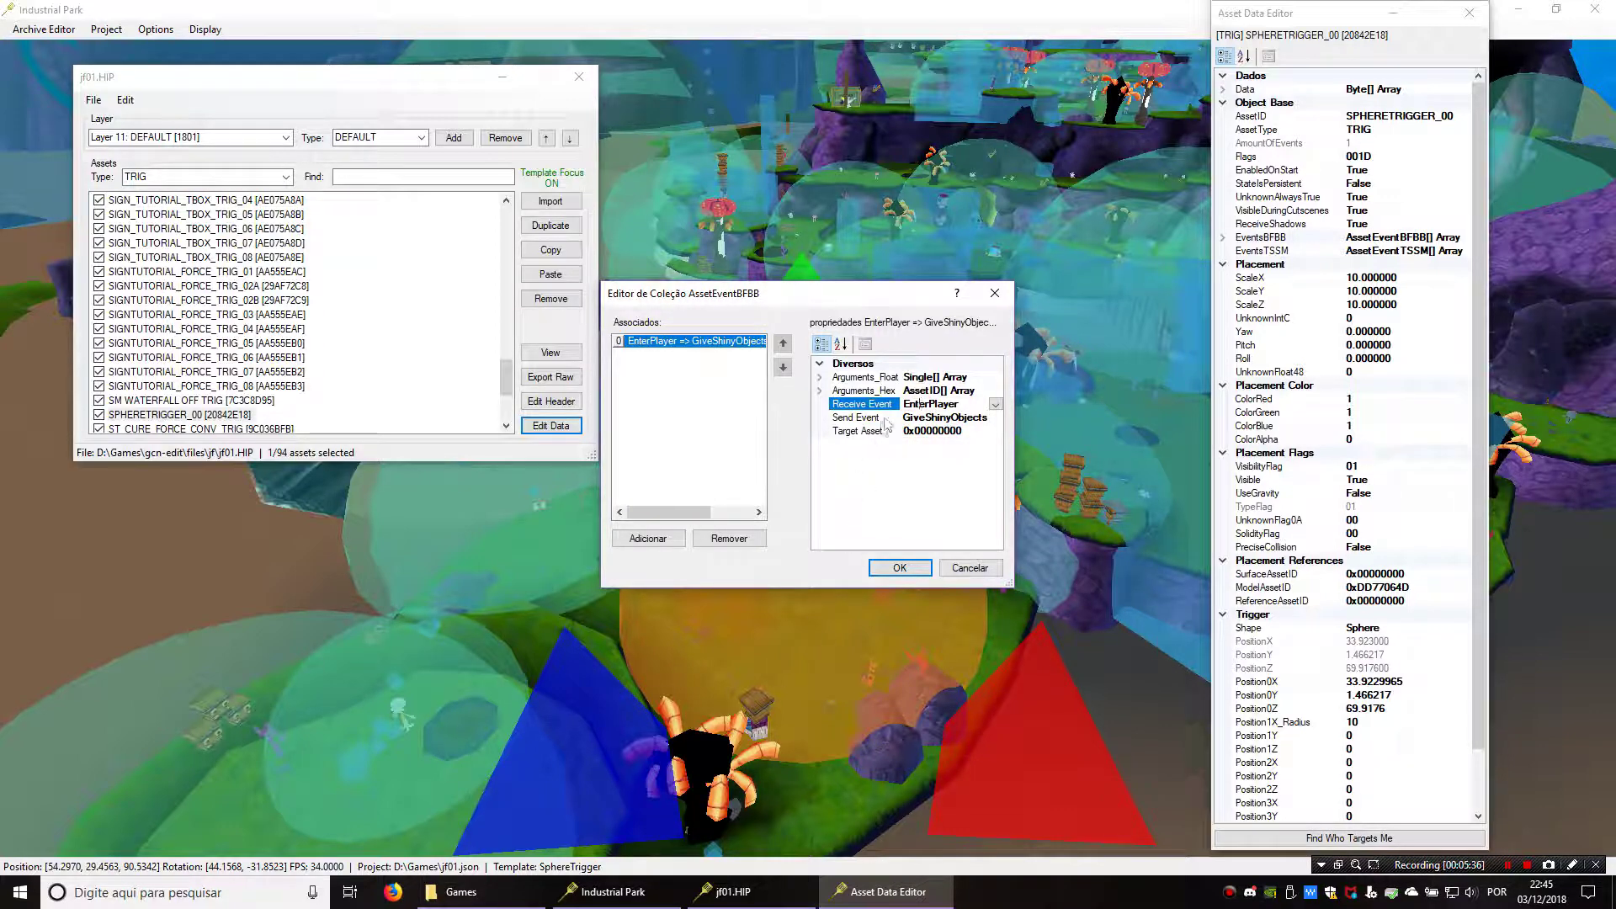
{"action": "left_click", "coordinate": [884, 418]}
{"action": "left_click", "coordinate": [873, 431]}
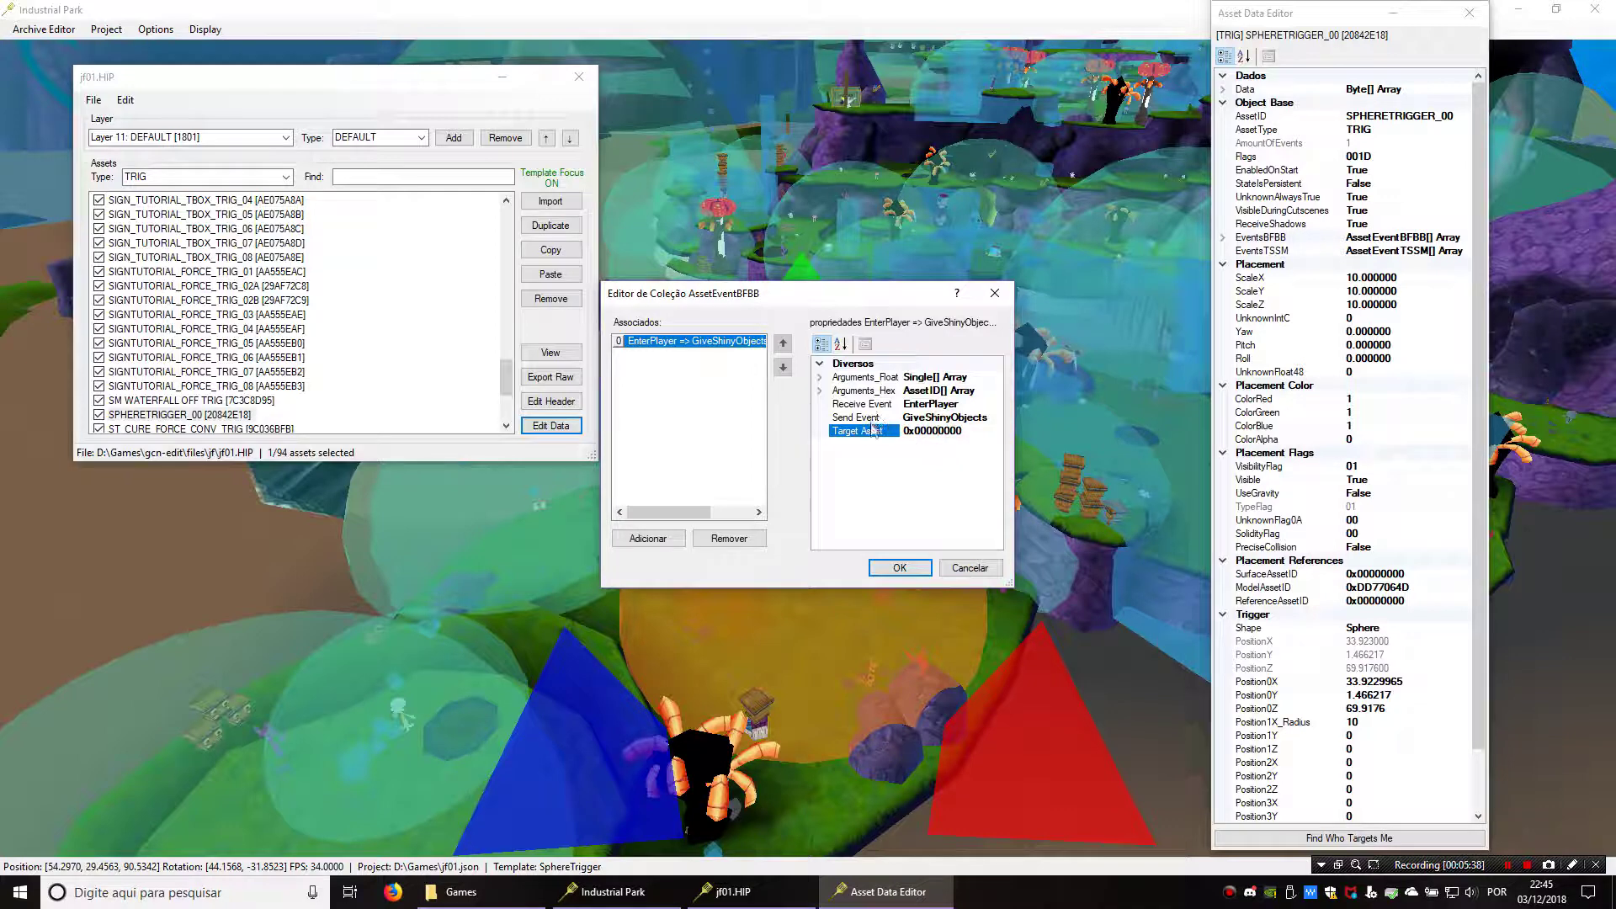
{"action": "double_click", "coordinate": [962, 431]}
{"action": "left_click", "coordinate": [866, 420]}
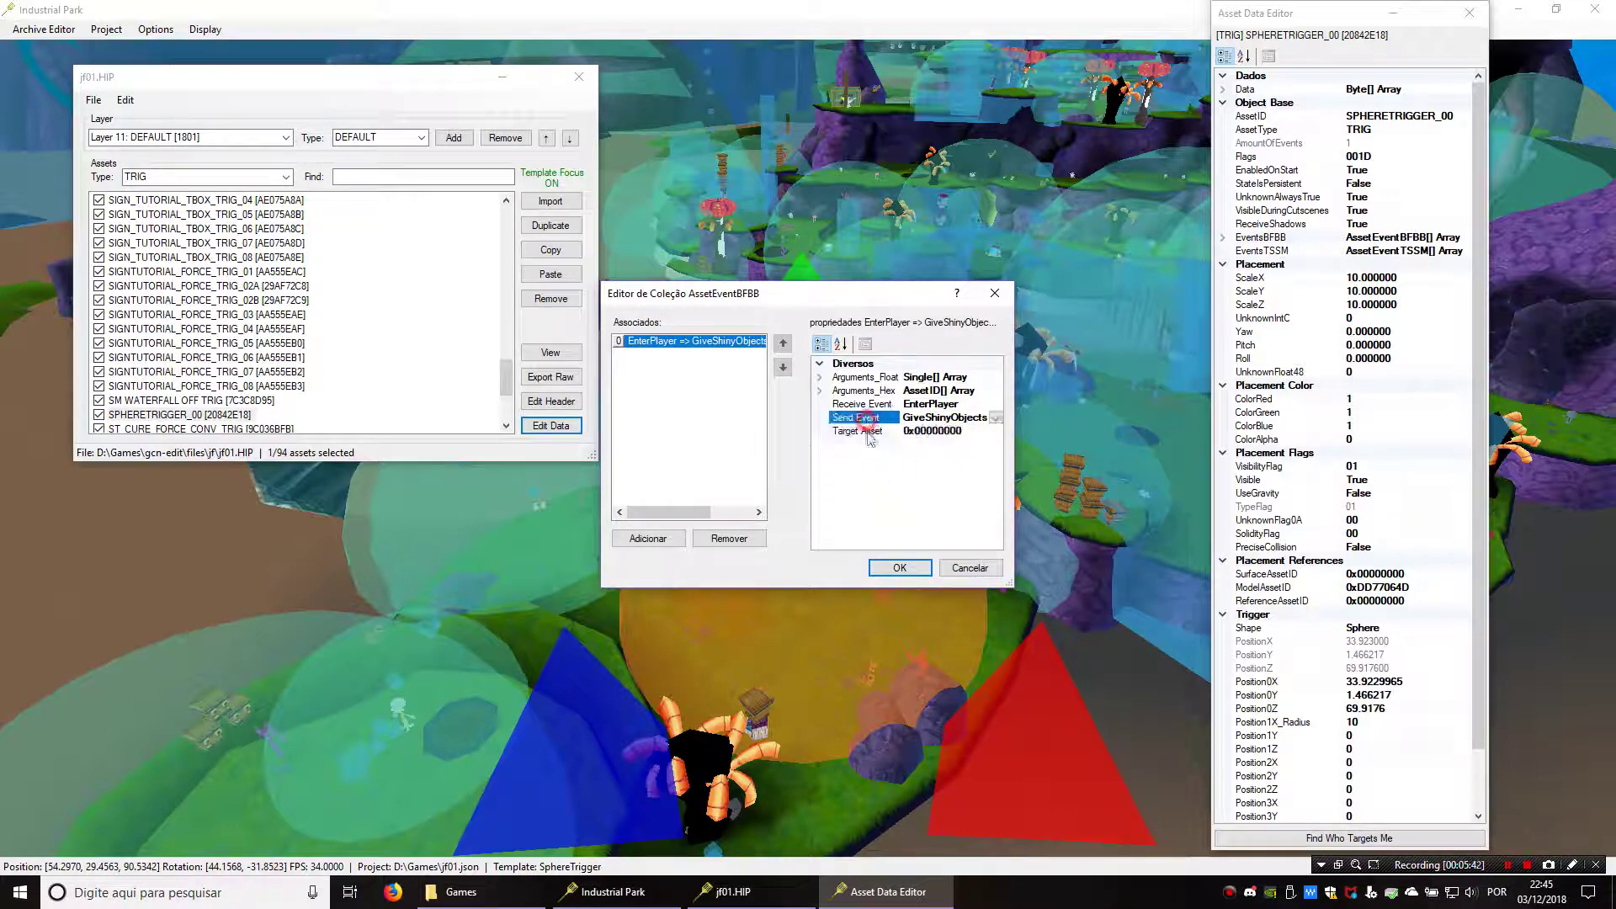
{"action": "double_click", "coordinate": [960, 435]}
{"action": "left_click", "coordinate": [868, 420]}
{"action": "left_click", "coordinate": [898, 569]}
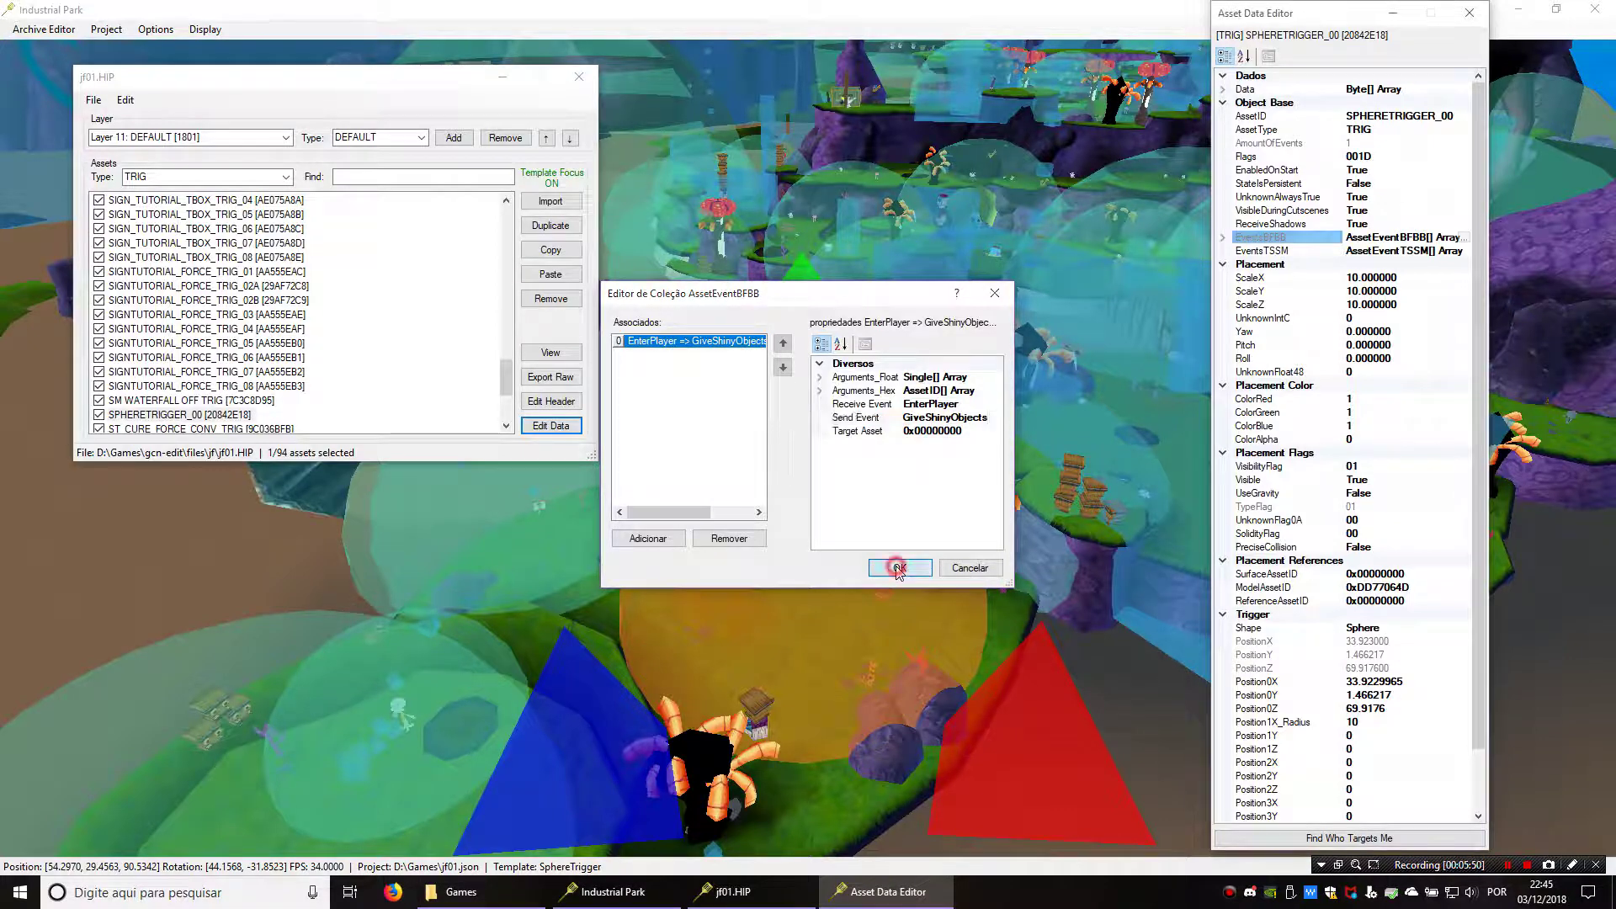
- Filter the jf01.HIP assets to type PLYR and check the player asset's name
{"action": "left_click", "coordinate": [287, 180]}
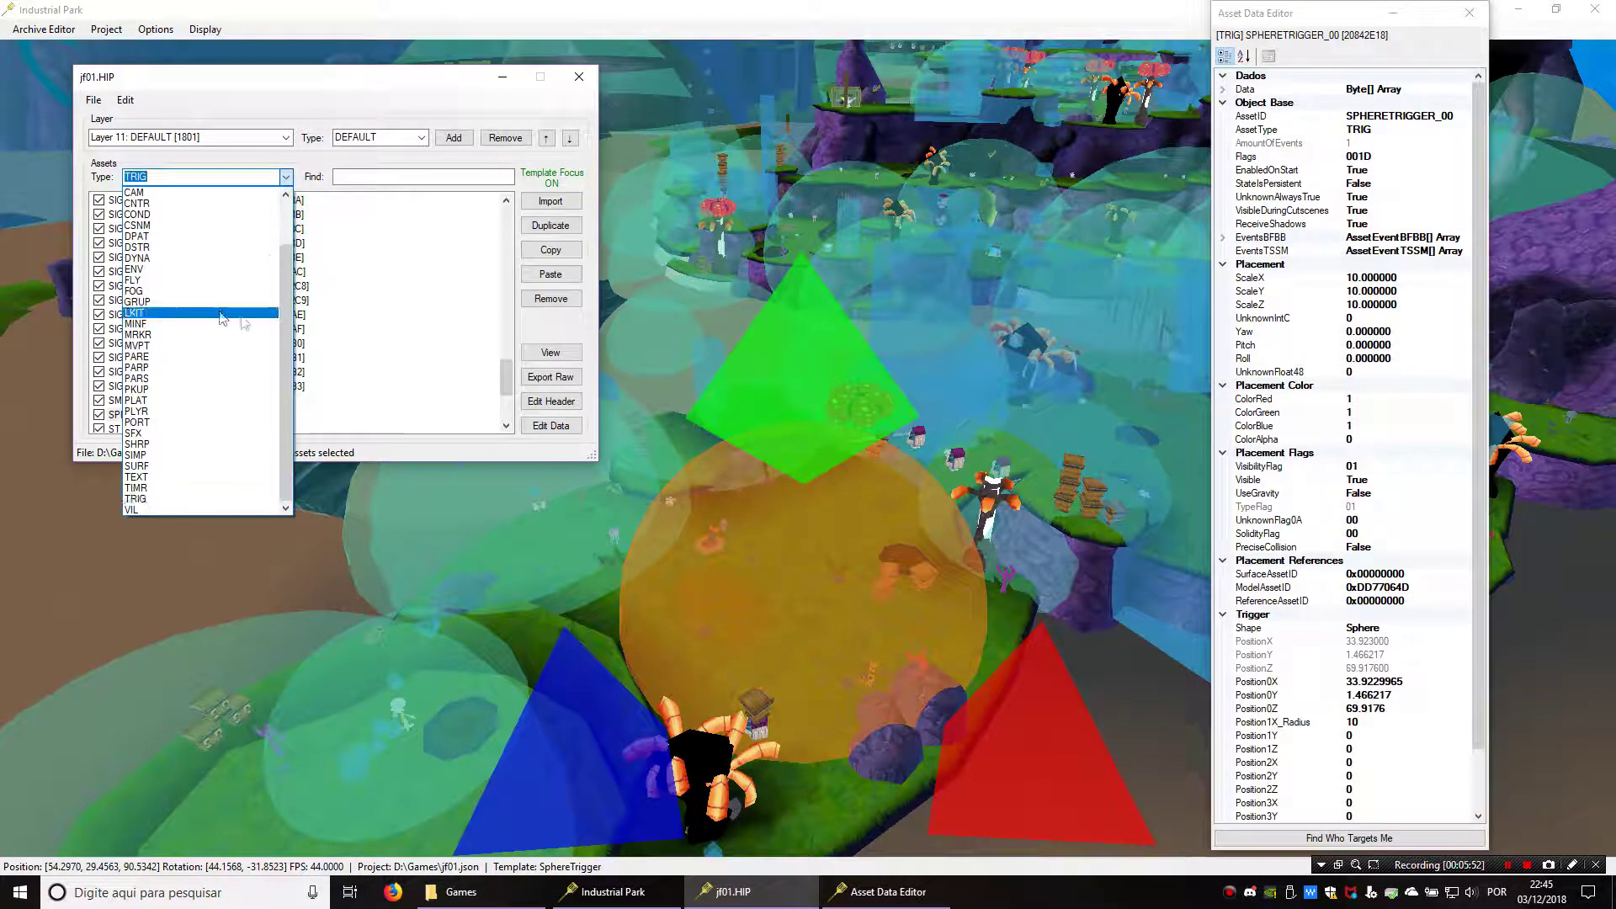
{"action": "left_click", "coordinate": [163, 412]}
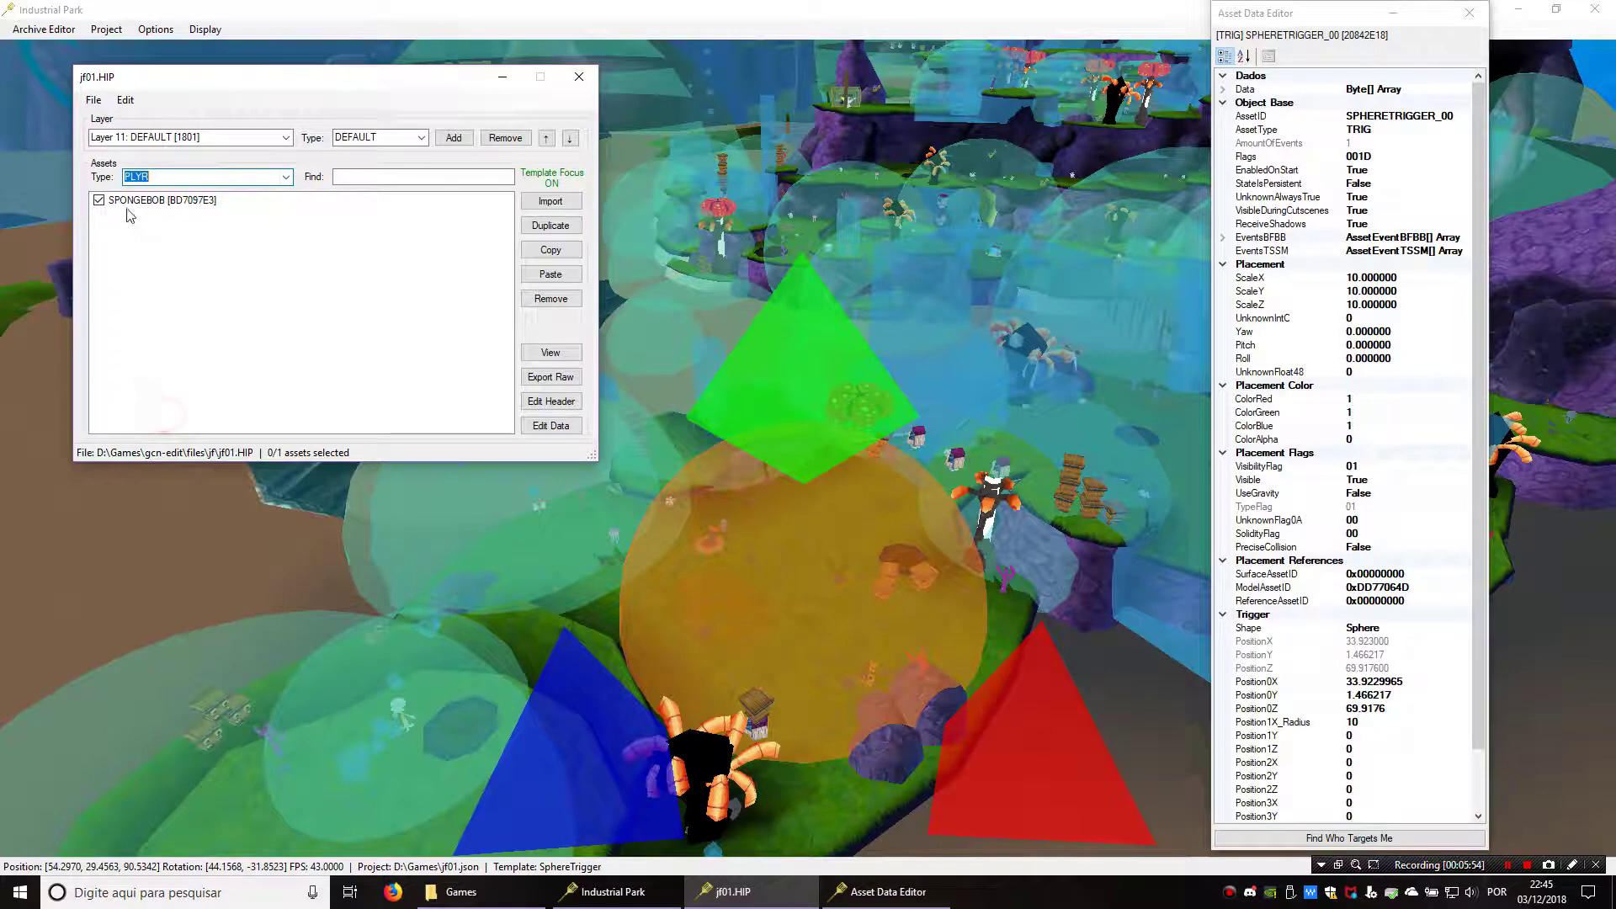
{"action": "left_click", "coordinate": [141, 202]}
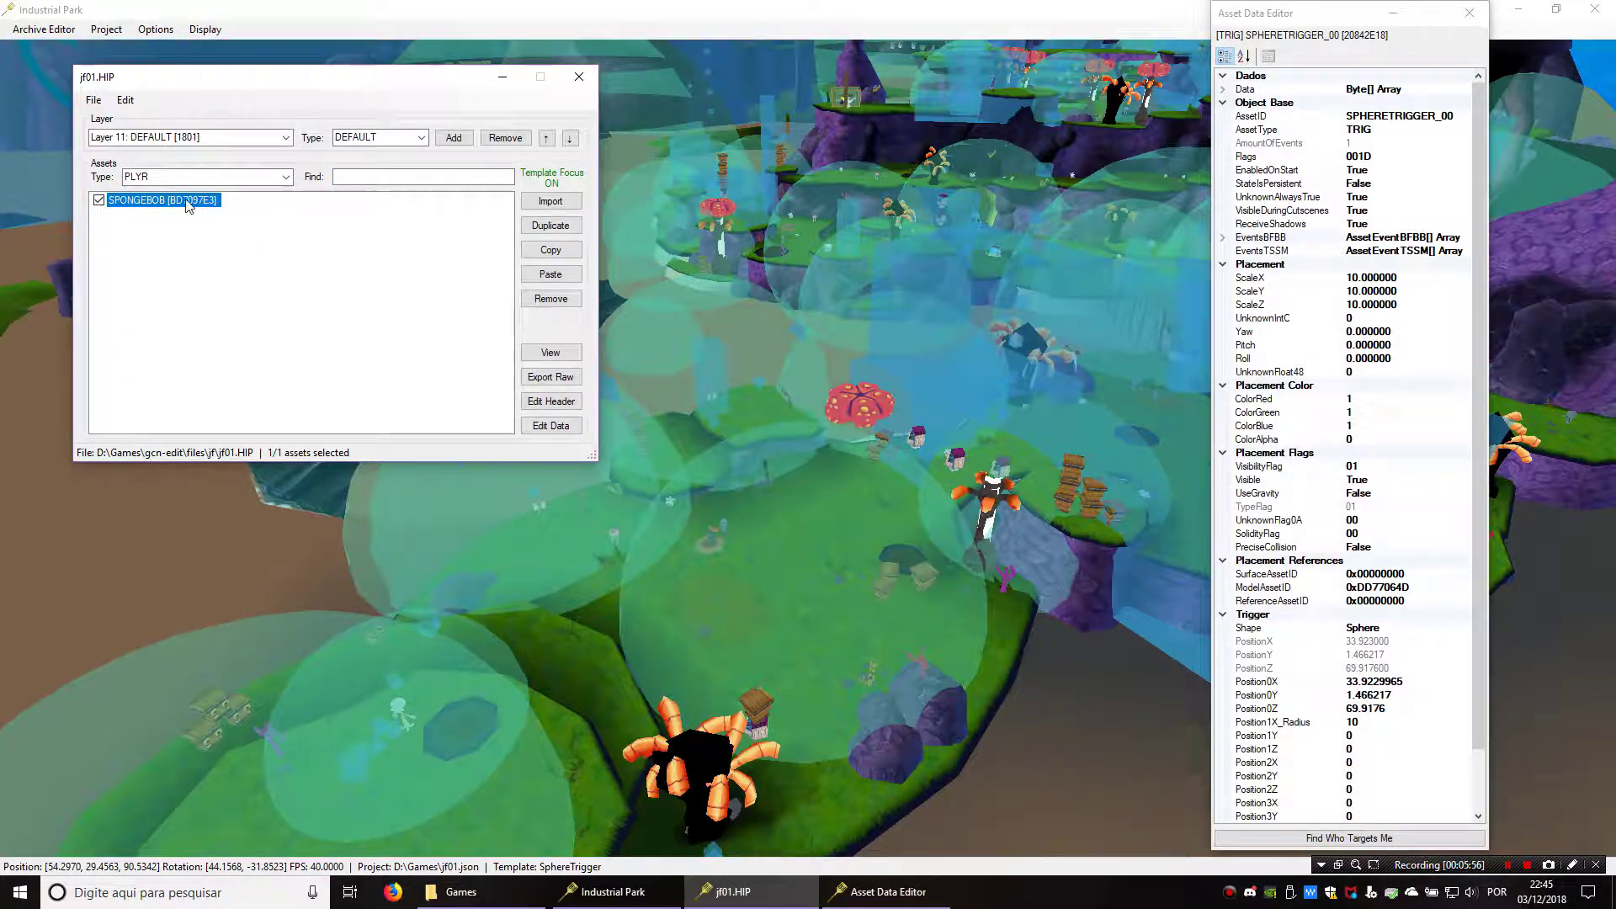
{"action": "left_click", "coordinate": [308, 285]}
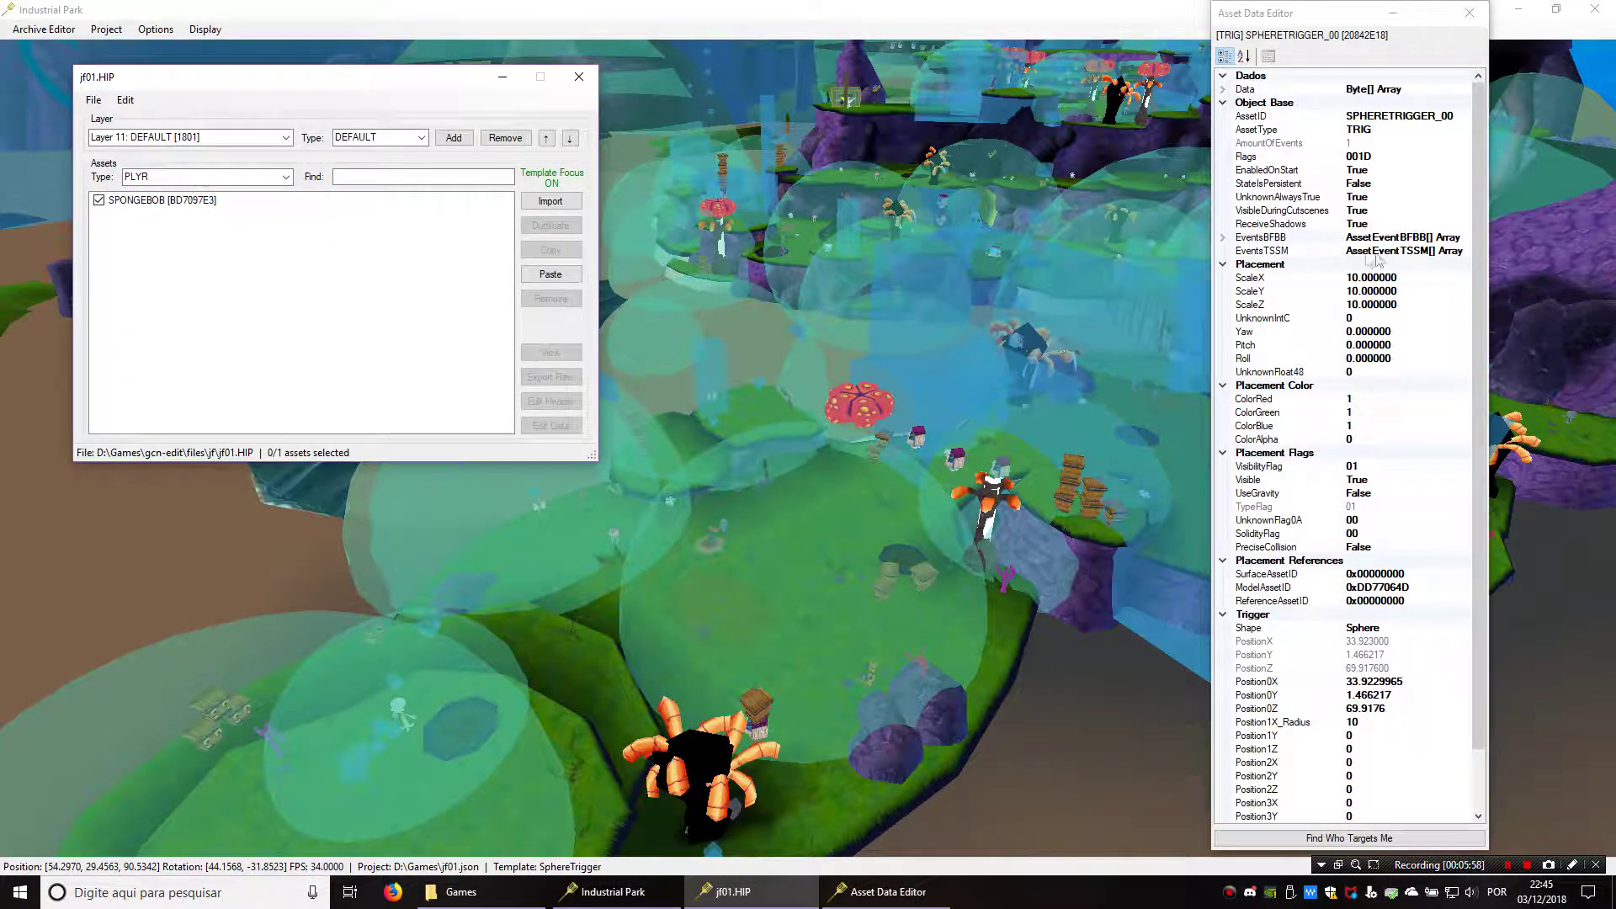
- Reopen the sphere trigger's EventsBFBB collection and set the event's Target Asset to SPONGEBOB
{"action": "left_click", "coordinate": [1441, 238]}
{"action": "left_click", "coordinate": [1463, 237]}
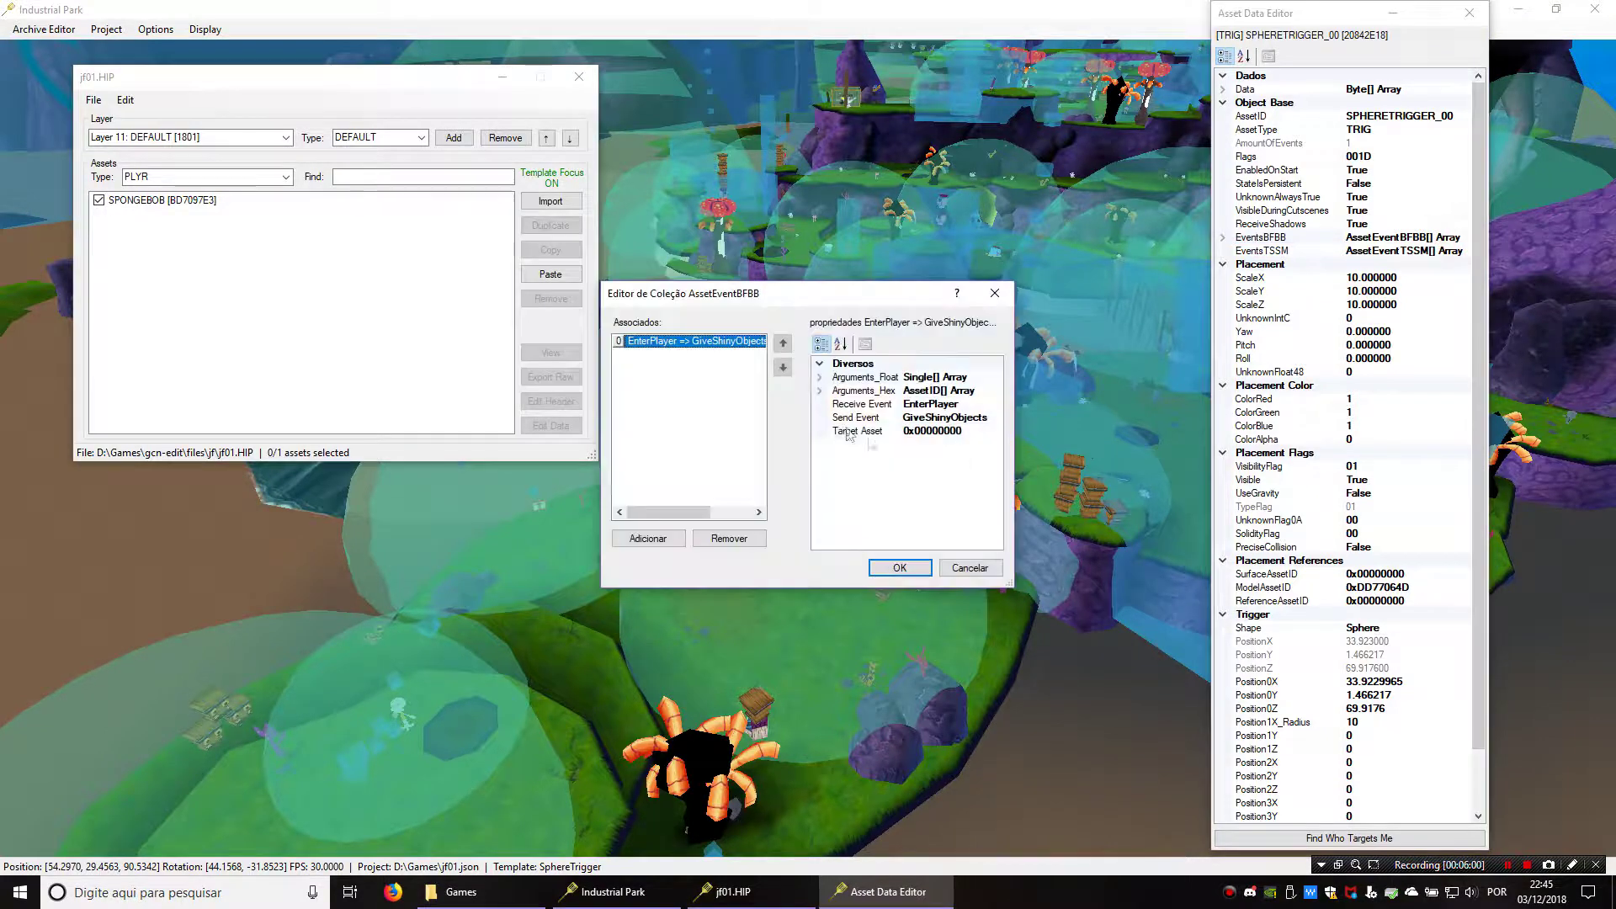
{"action": "left_click", "coordinate": [920, 435]}
{"action": "type", "text": "s"}
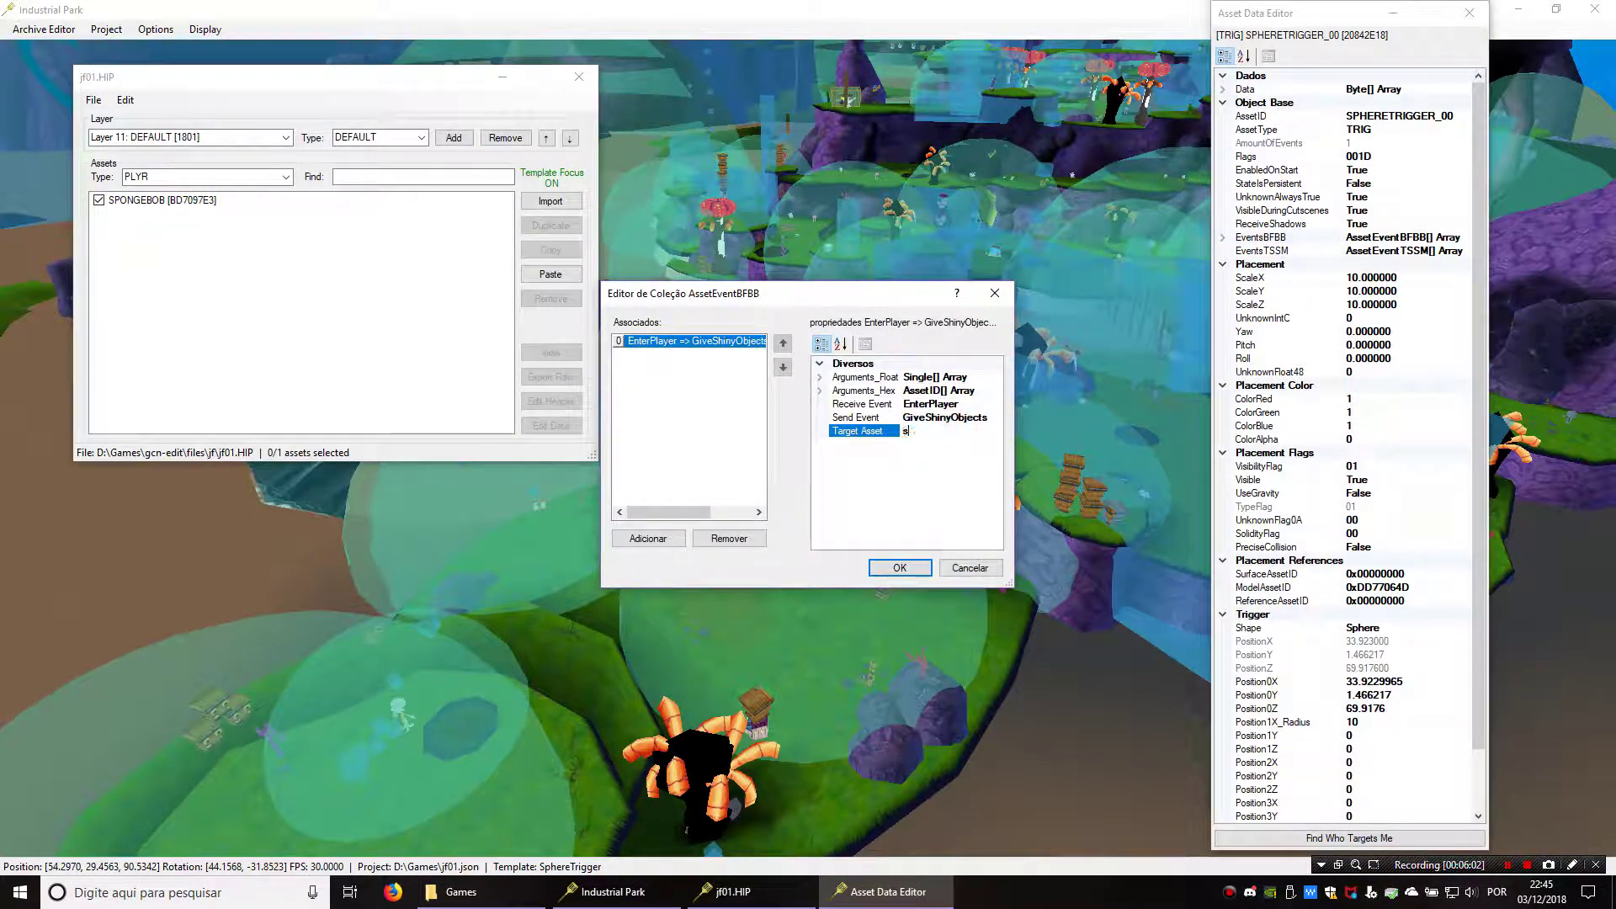
{"action": "type", "text": "pongebob"}
{"action": "left_click", "coordinate": [840, 438]}
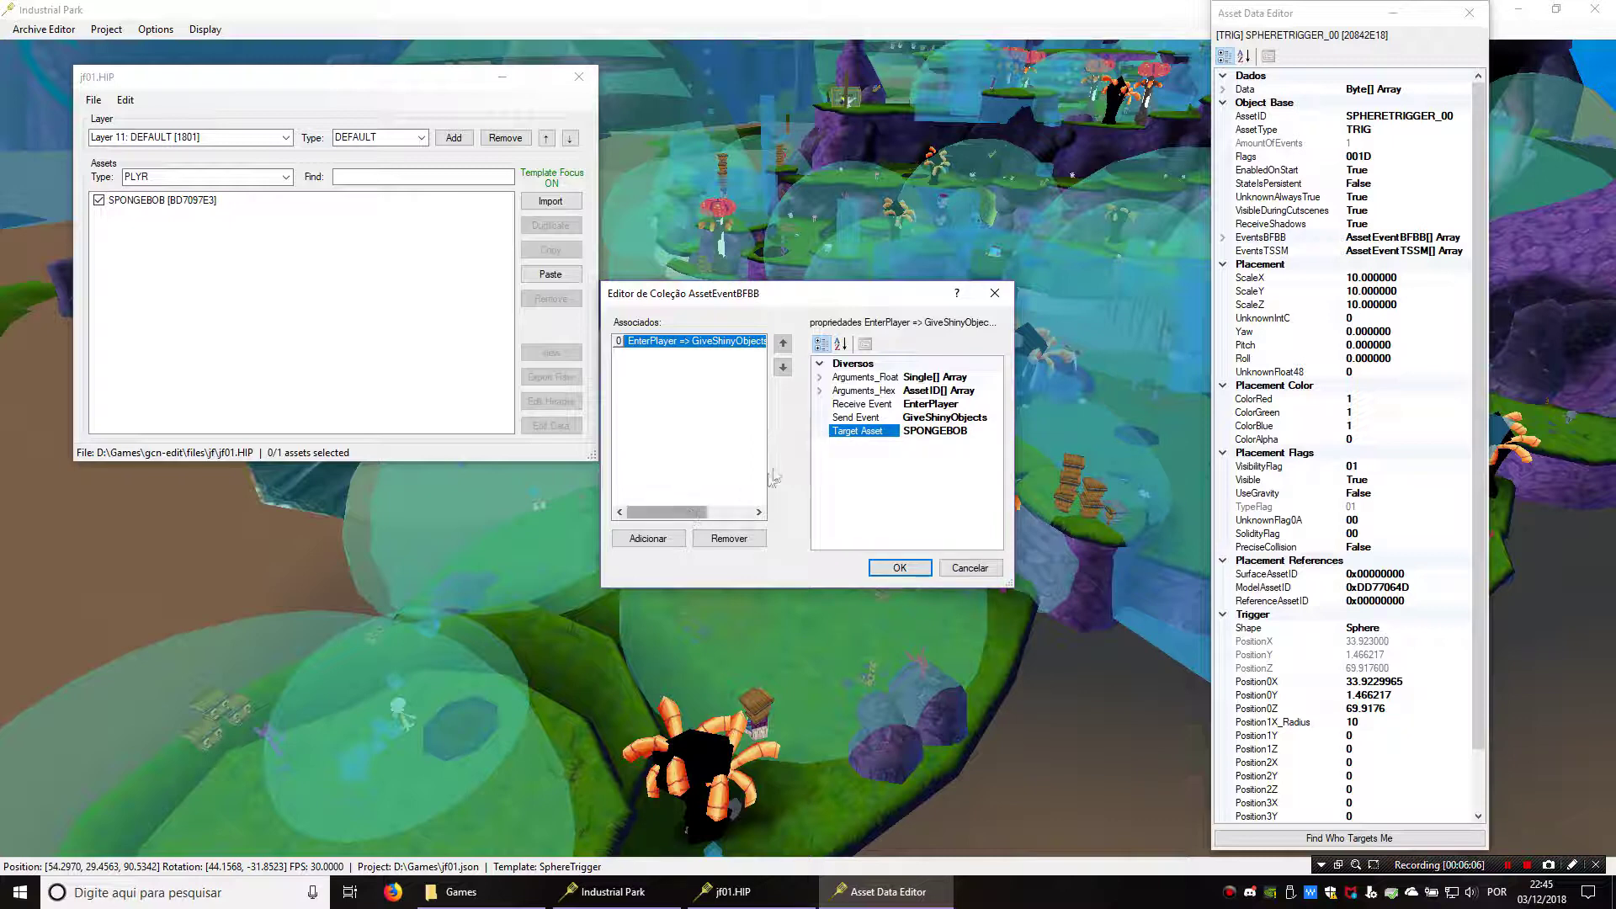
- Expand the event's Arguments_Float array and set argument [0] to 250
{"action": "left_click", "coordinate": [933, 406]}
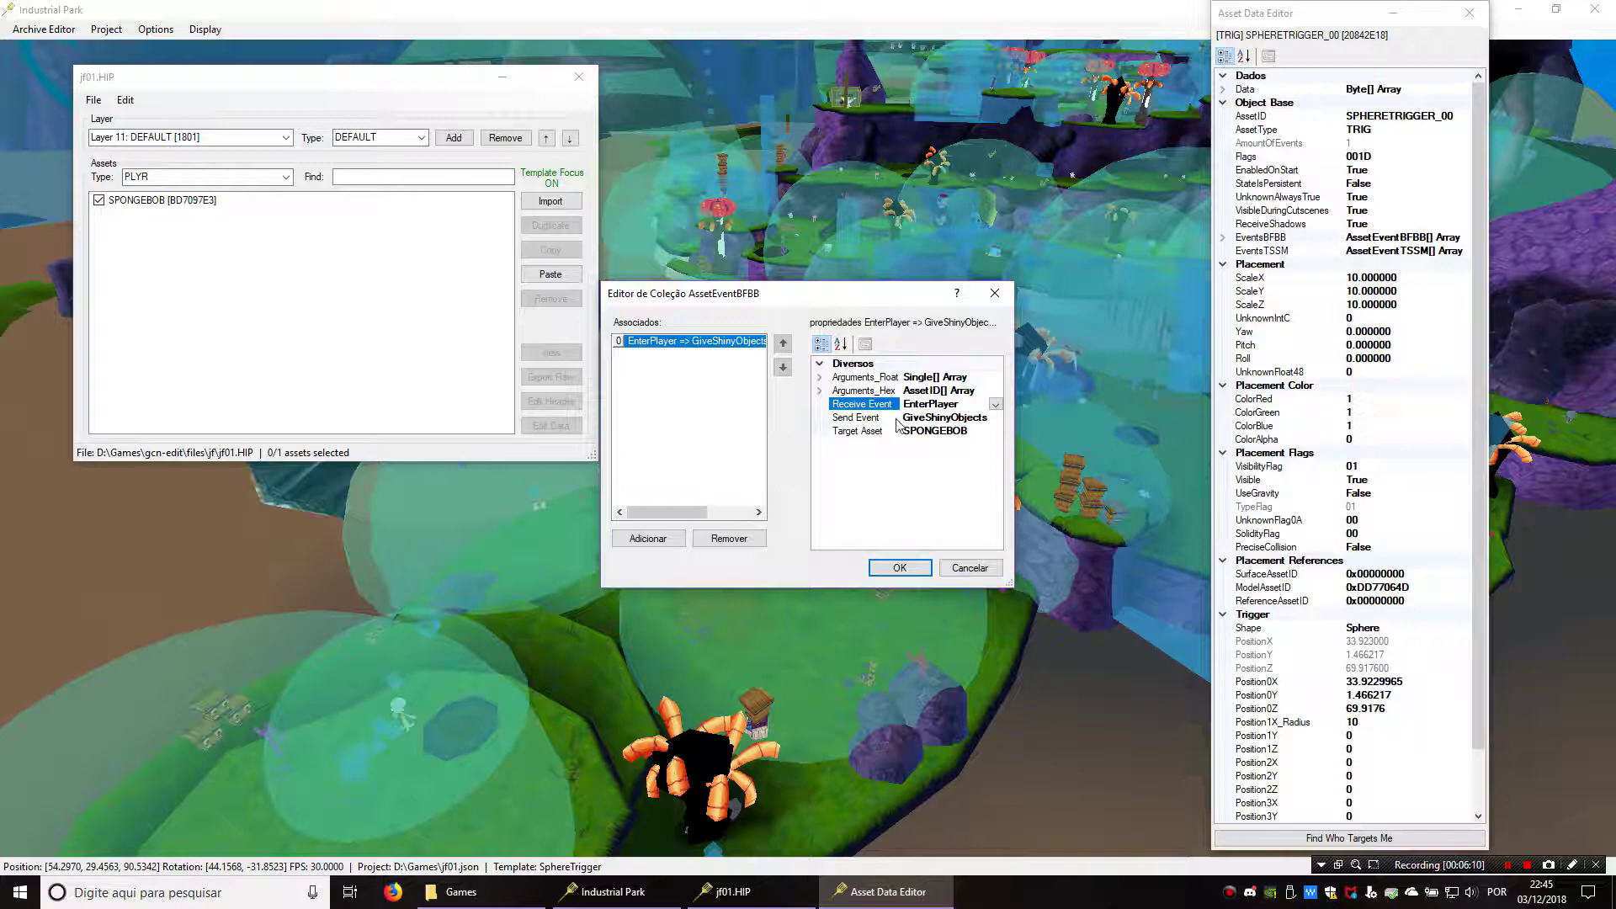
{"action": "left_click", "coordinate": [863, 377]}
{"action": "left_click", "coordinate": [820, 377]}
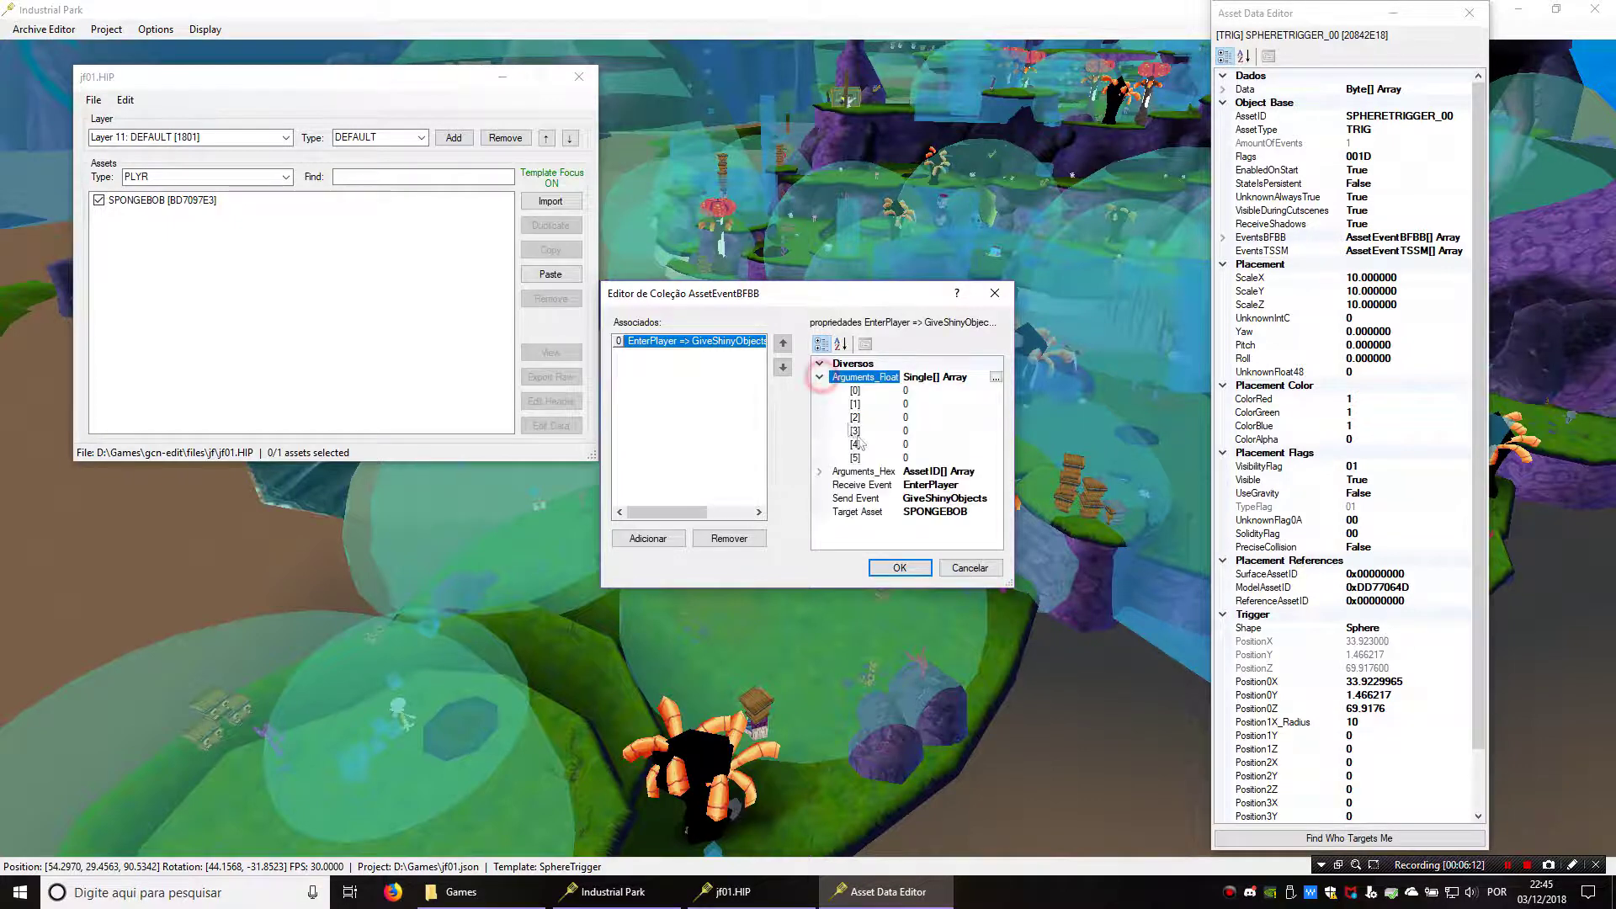
{"action": "left_click", "coordinate": [918, 391]}
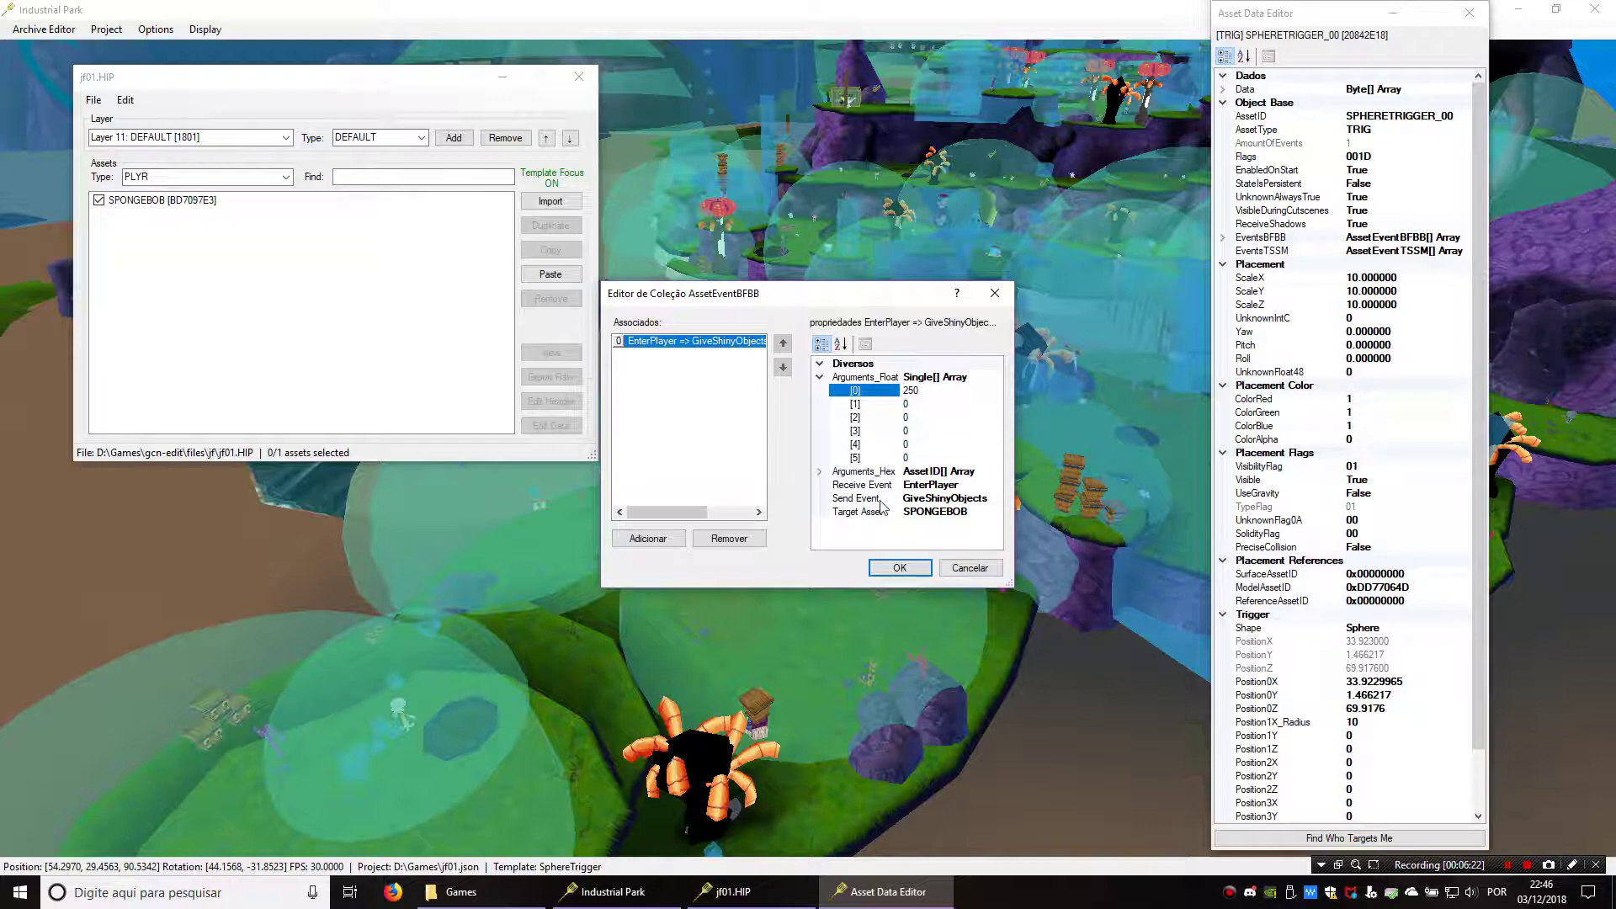
- Review the event's Send Event and Receive Event, try -250 as float argument [0], and restore it to 250
{"action": "left_click", "coordinate": [922, 502]}
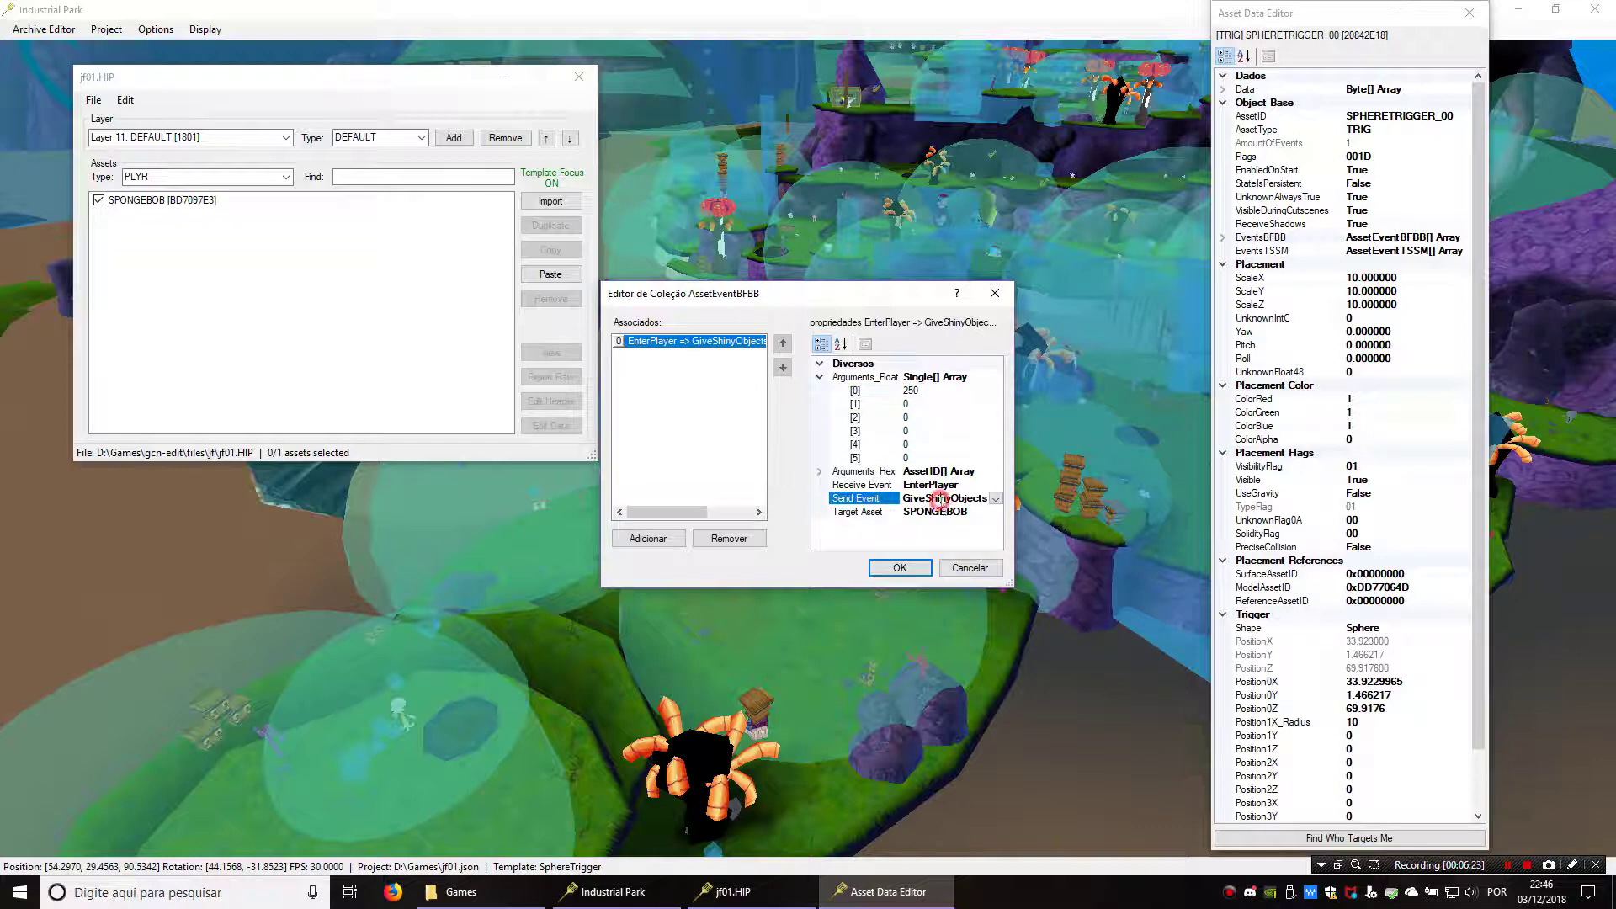
{"action": "left_click", "coordinate": [864, 486]}
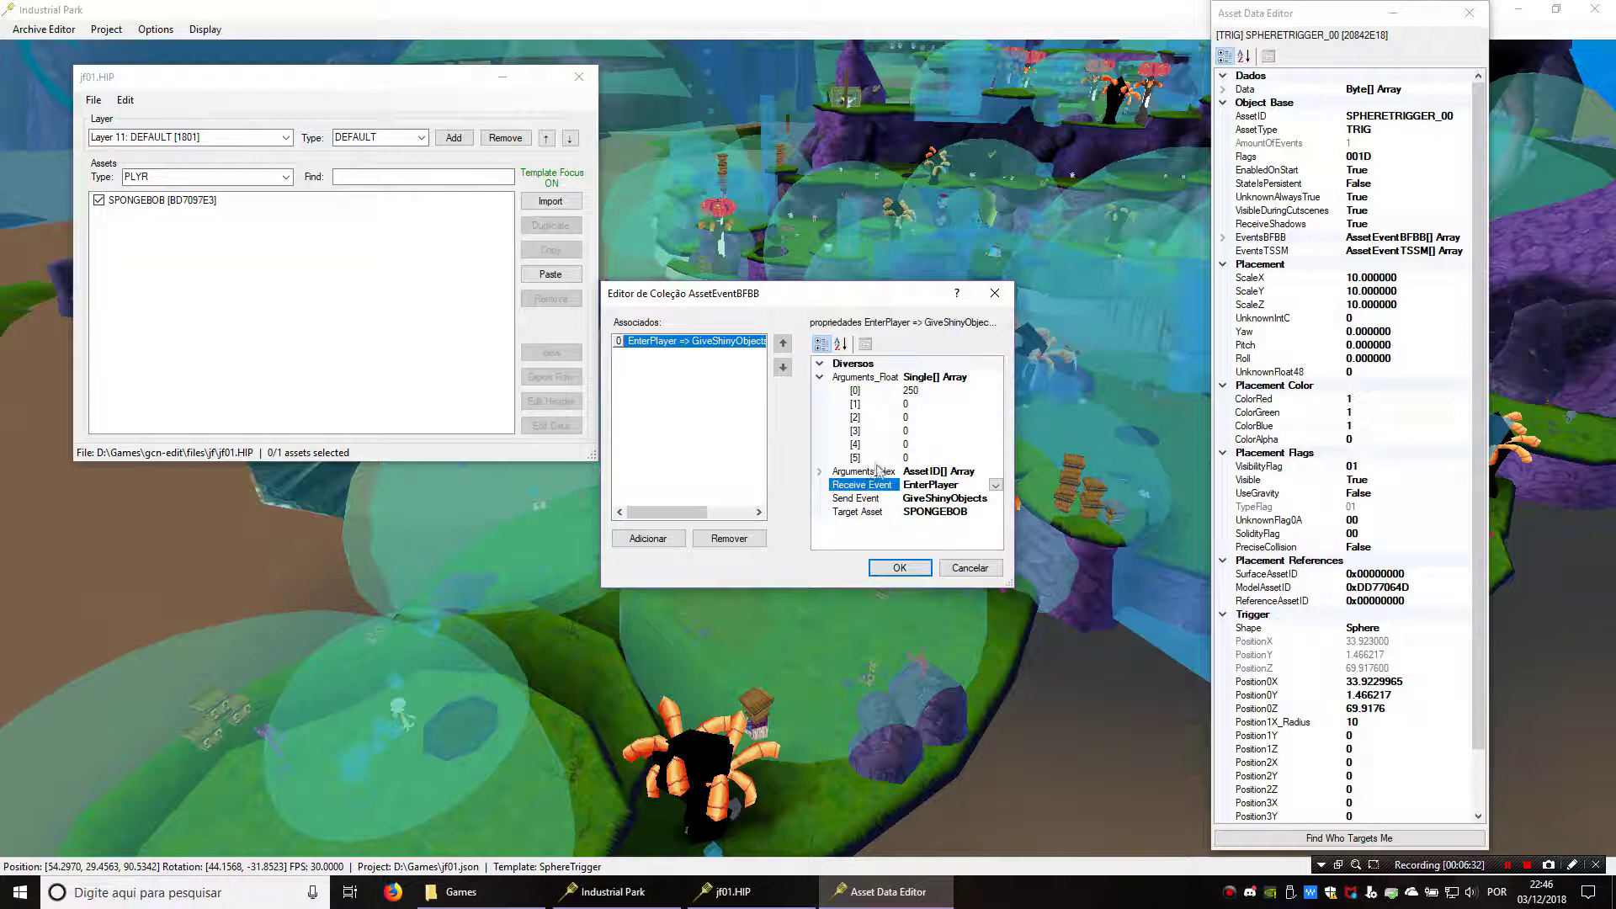
{"action": "left_click", "coordinate": [923, 395]}
{"action": "left_click", "coordinate": [931, 394]}
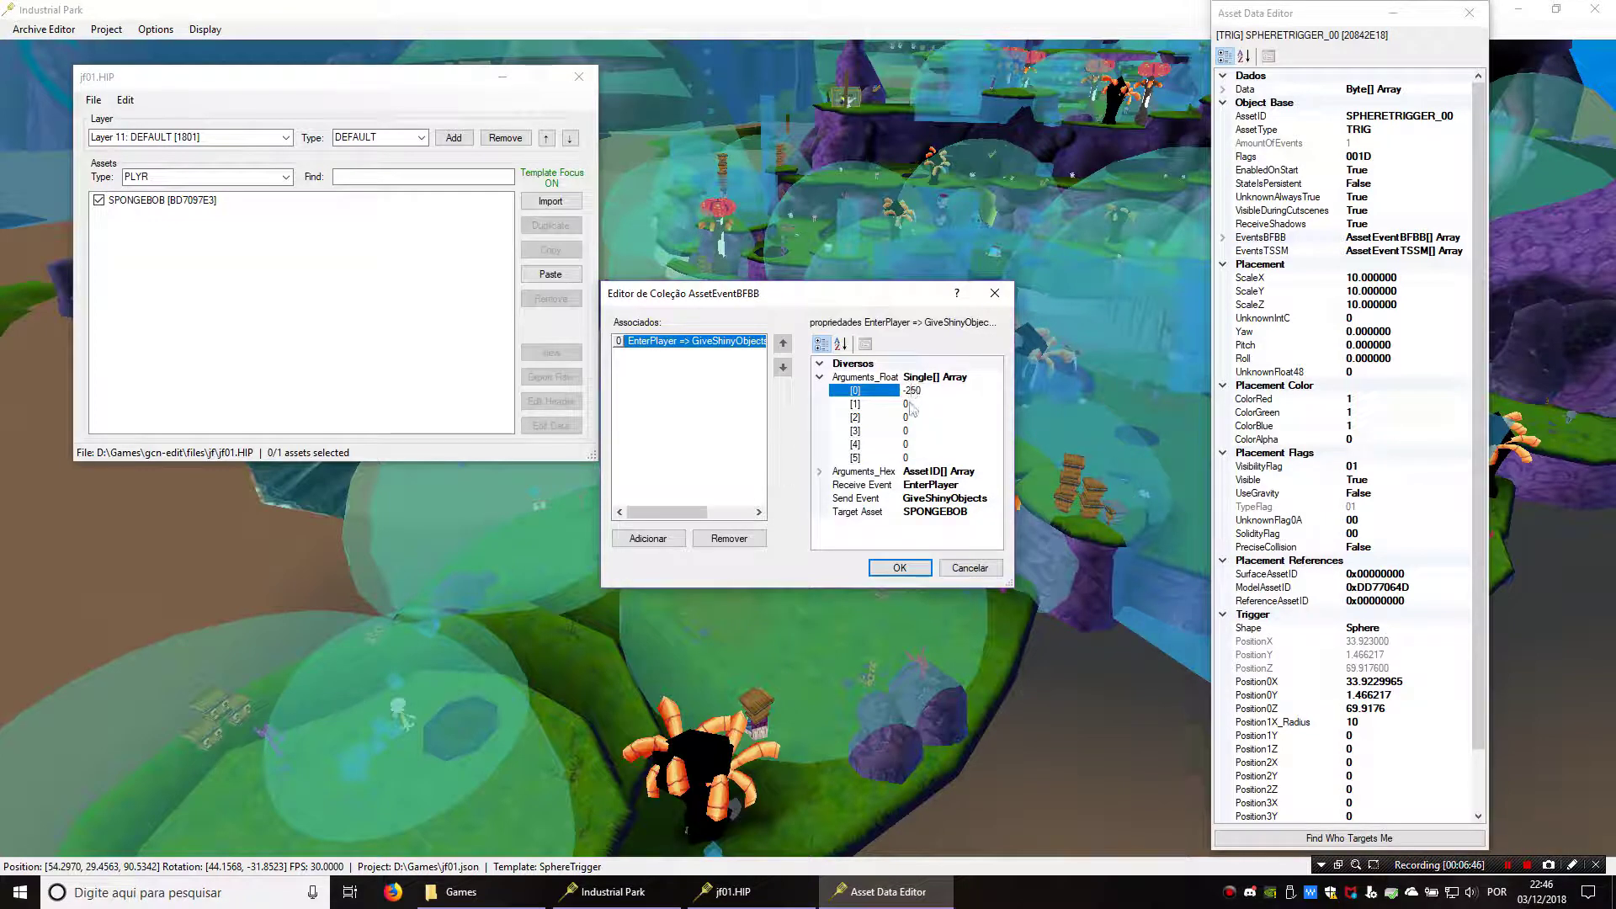
{"action": "left_click_drag", "start_coordinate": [910, 389], "coordinate": [900, 390]}
{"action": "left_click", "coordinate": [899, 419]}
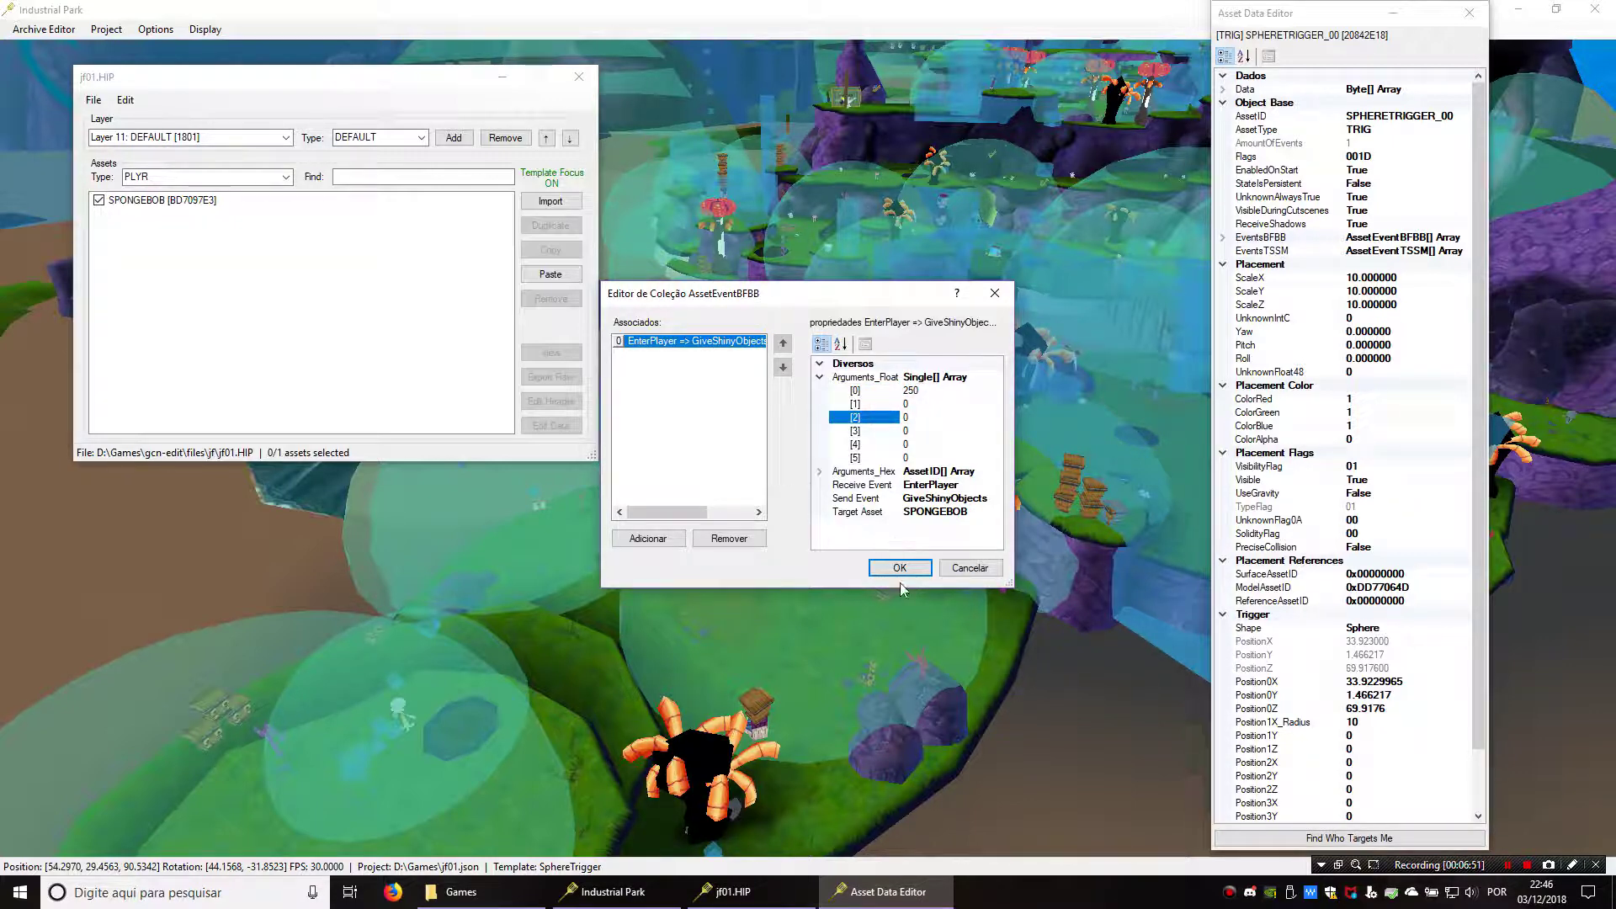
- Accept the event collection, close the trigger's data editor, and save and close the jf01.HIP archive window
{"action": "left_click", "coordinate": [899, 567]}
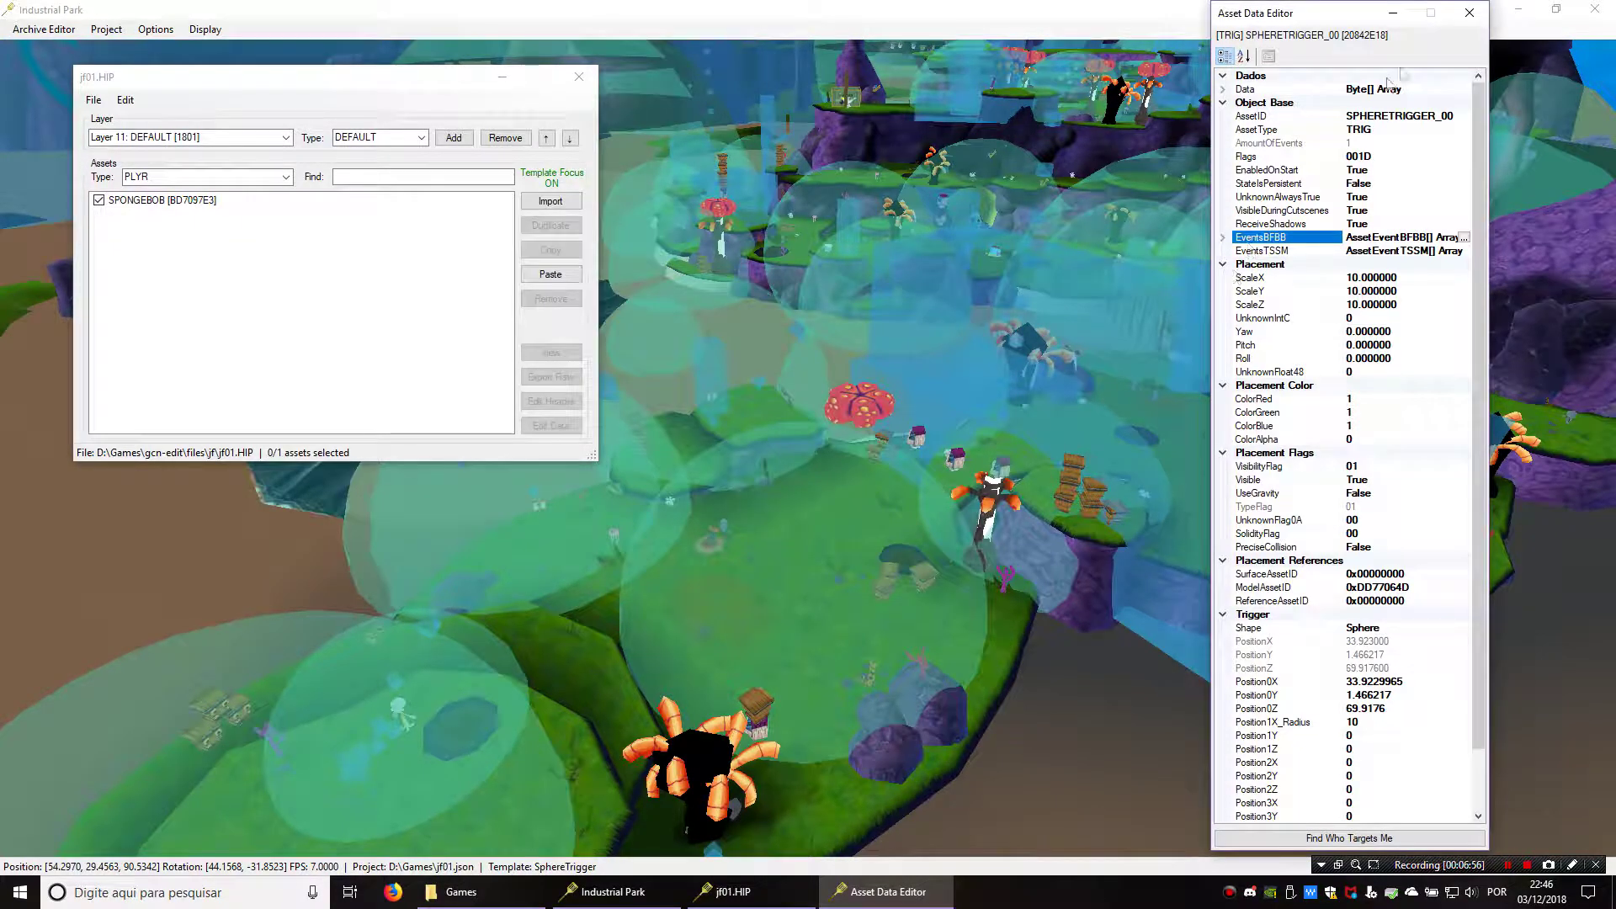
{"action": "left_click", "coordinate": [1469, 13]}
{"action": "left_click", "coordinate": [94, 100]}
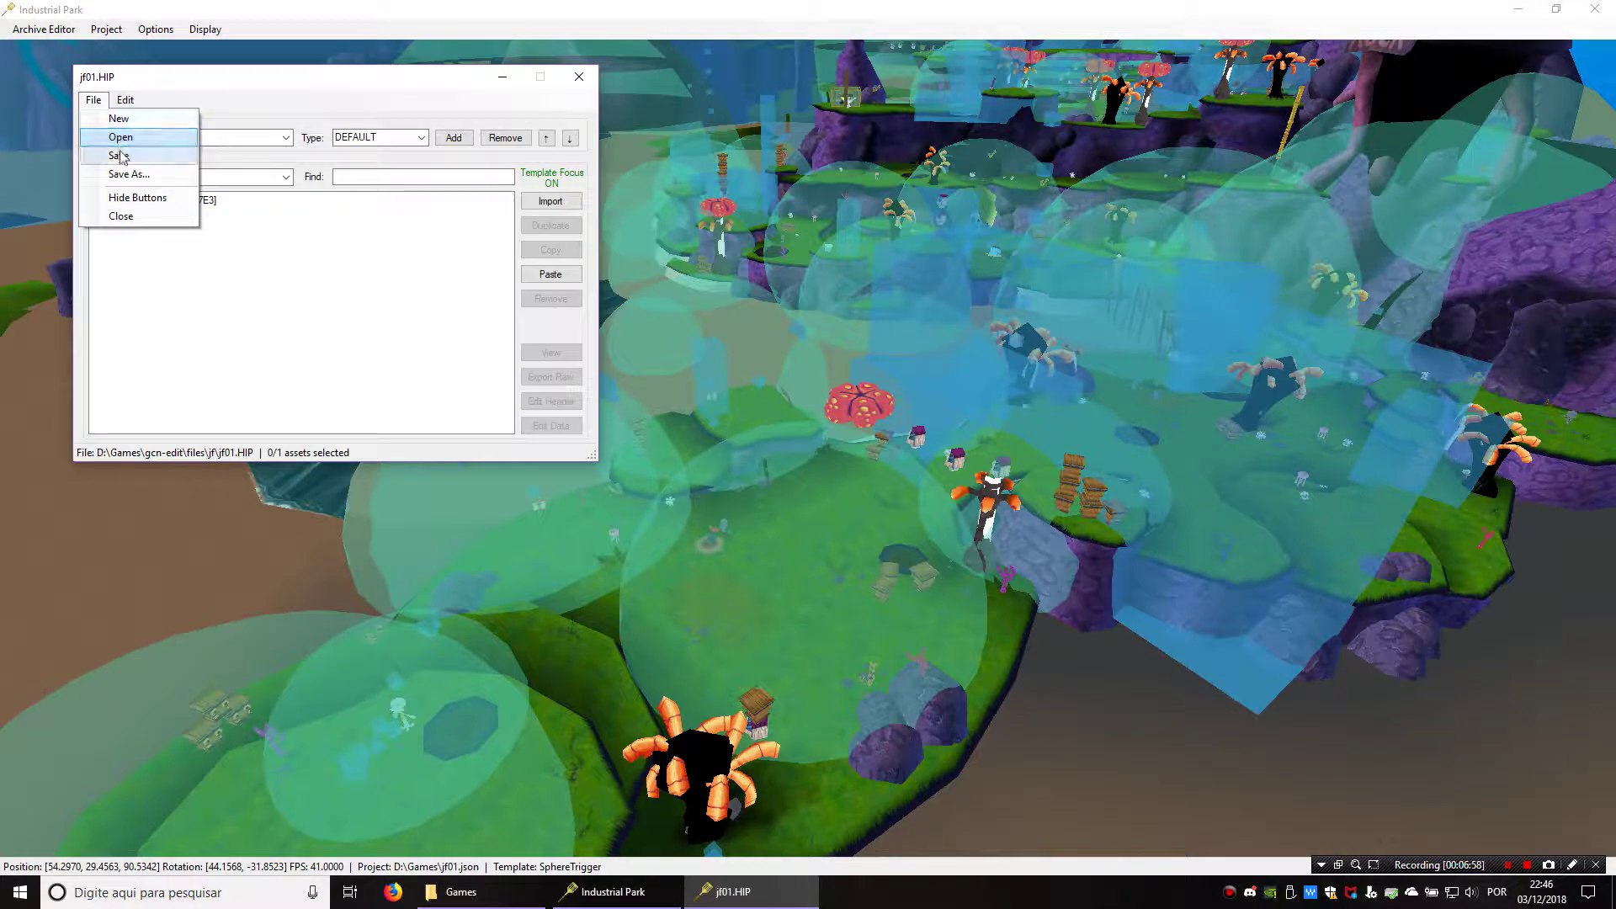
{"action": "left_click", "coordinate": [118, 155]}
{"action": "left_click", "coordinate": [590, 78]}
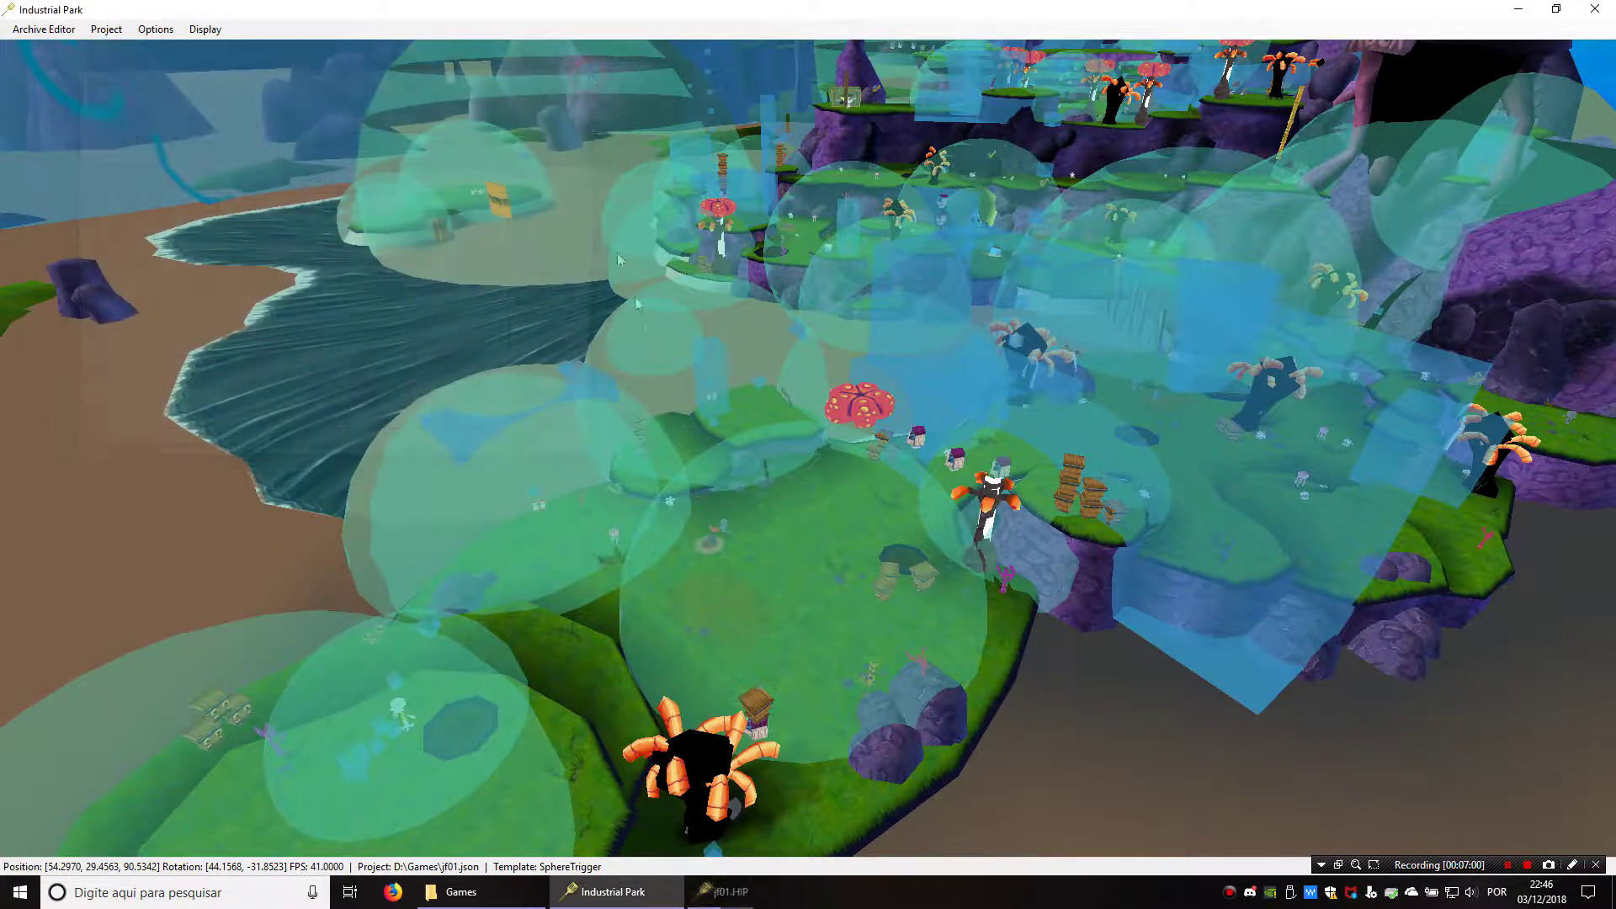
- Launch the game in Dolphin from the Games folder and run SpongeBob into the new sphere trigger's area
{"action": "left_click", "coordinate": [635, 880]}
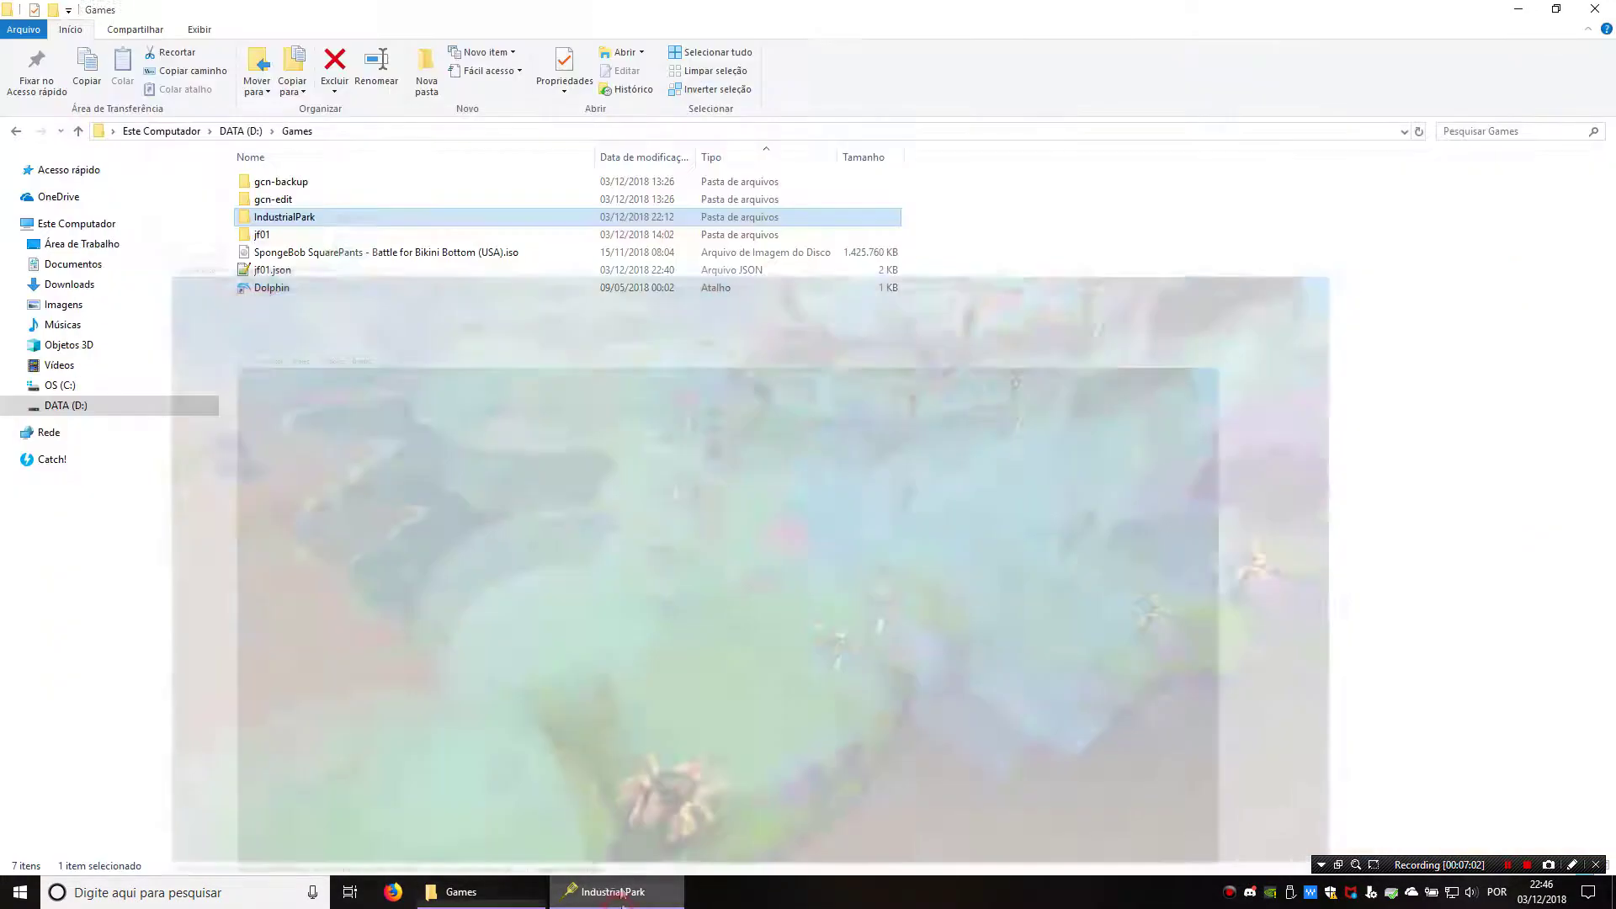
{"action": "double_click", "coordinate": [271, 288]}
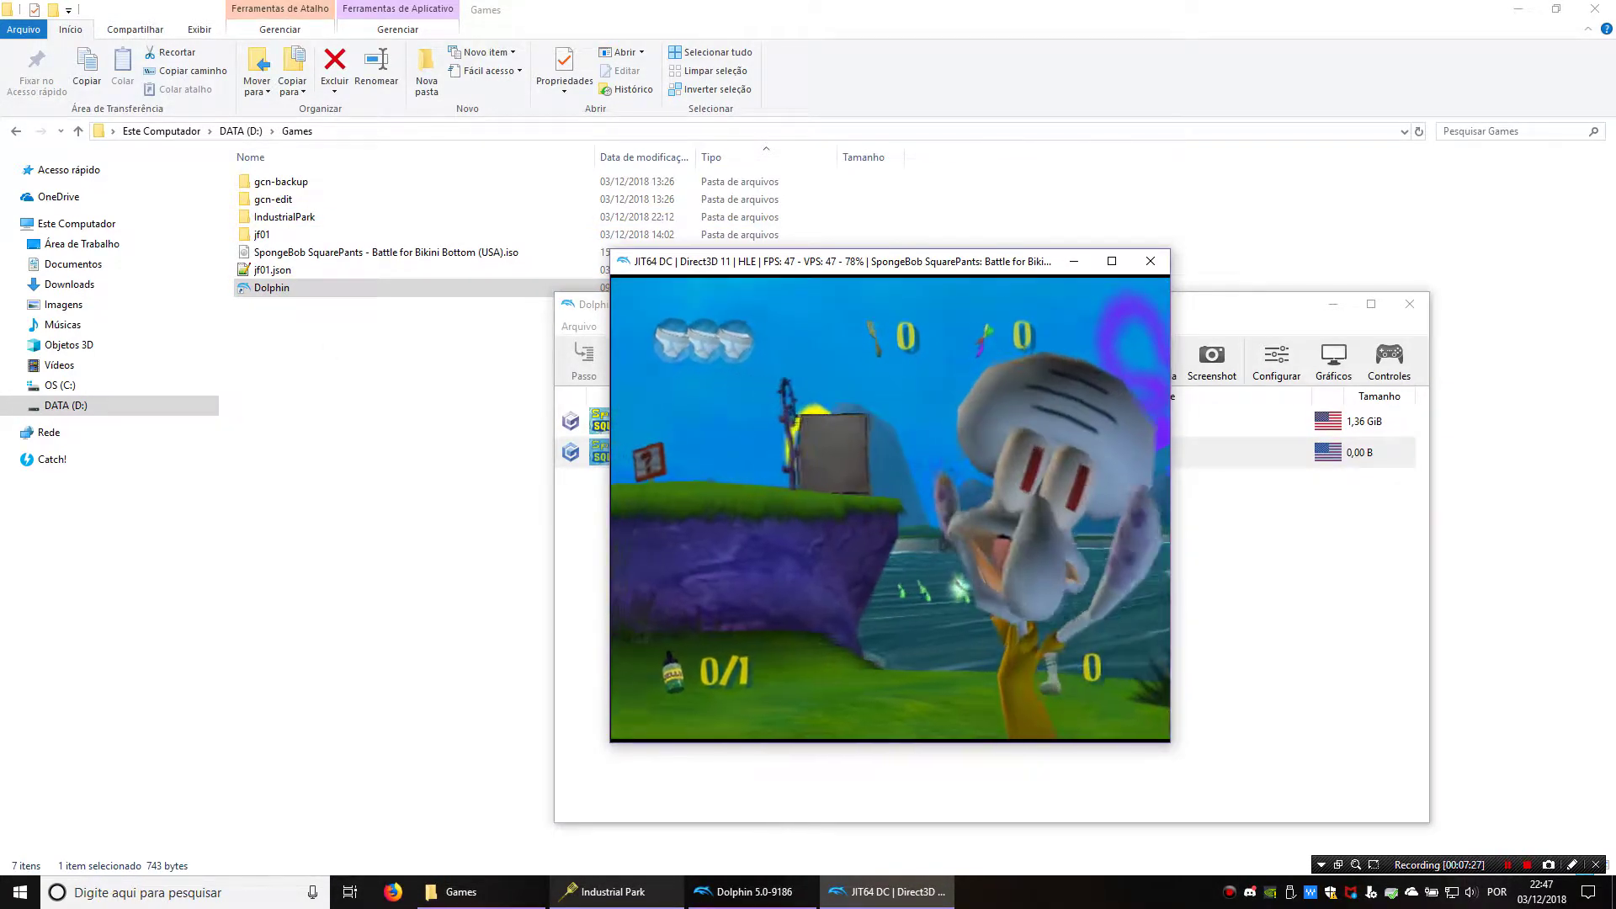
{"action": "key", "text": "x"}
{"action": "key", "text": "Up"}
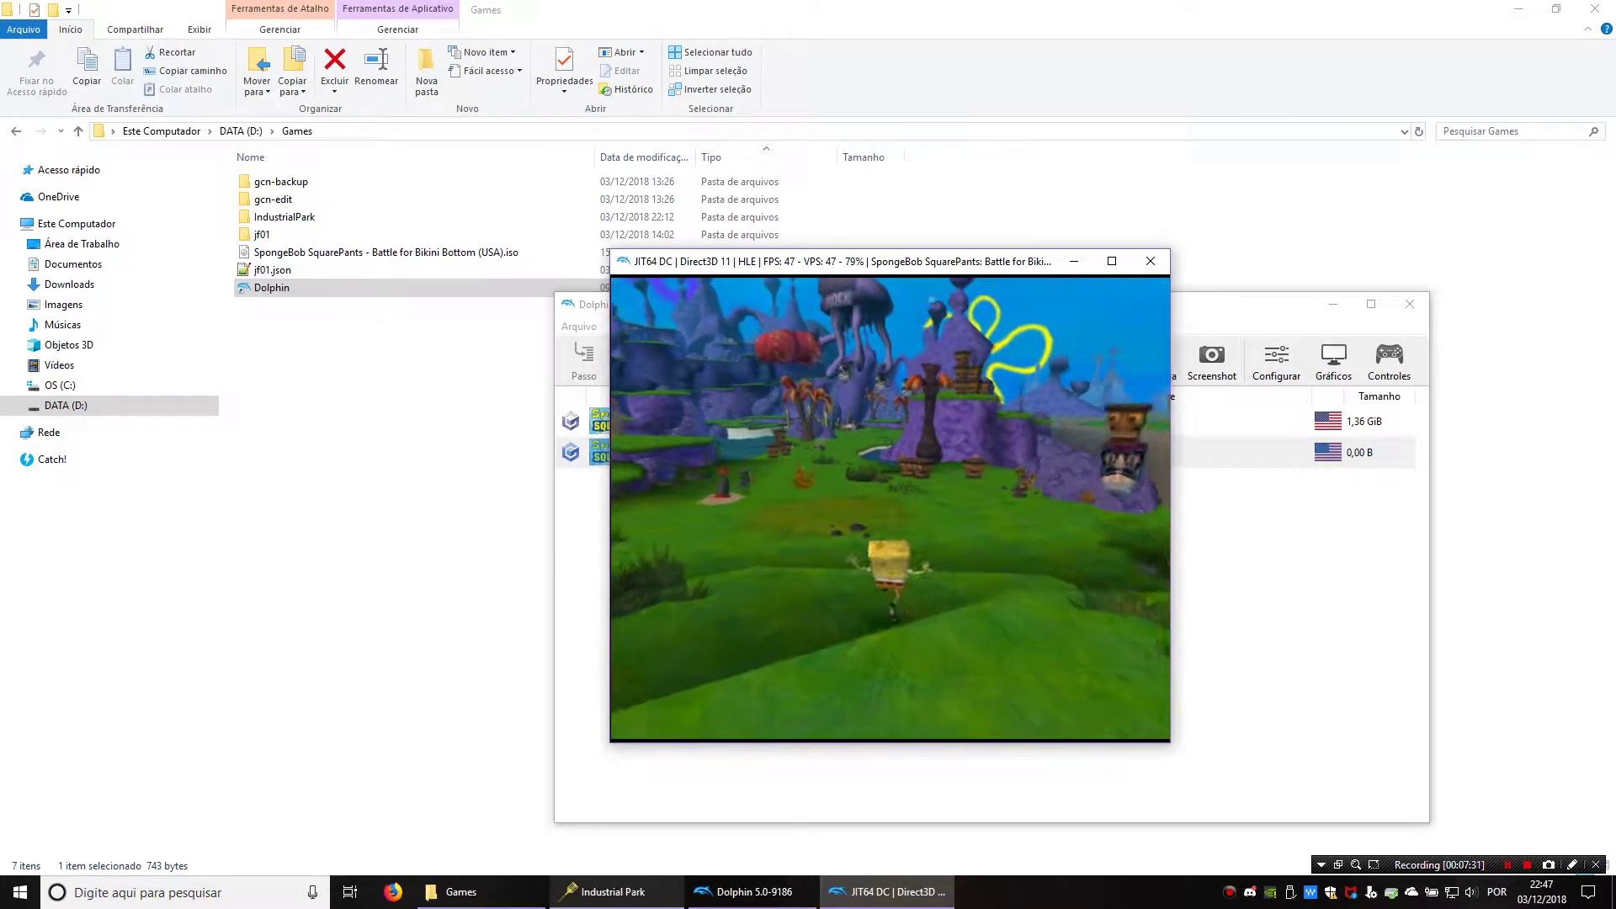
{"action": "key", "text": "Left"}
{"action": "key", "text": "z"}
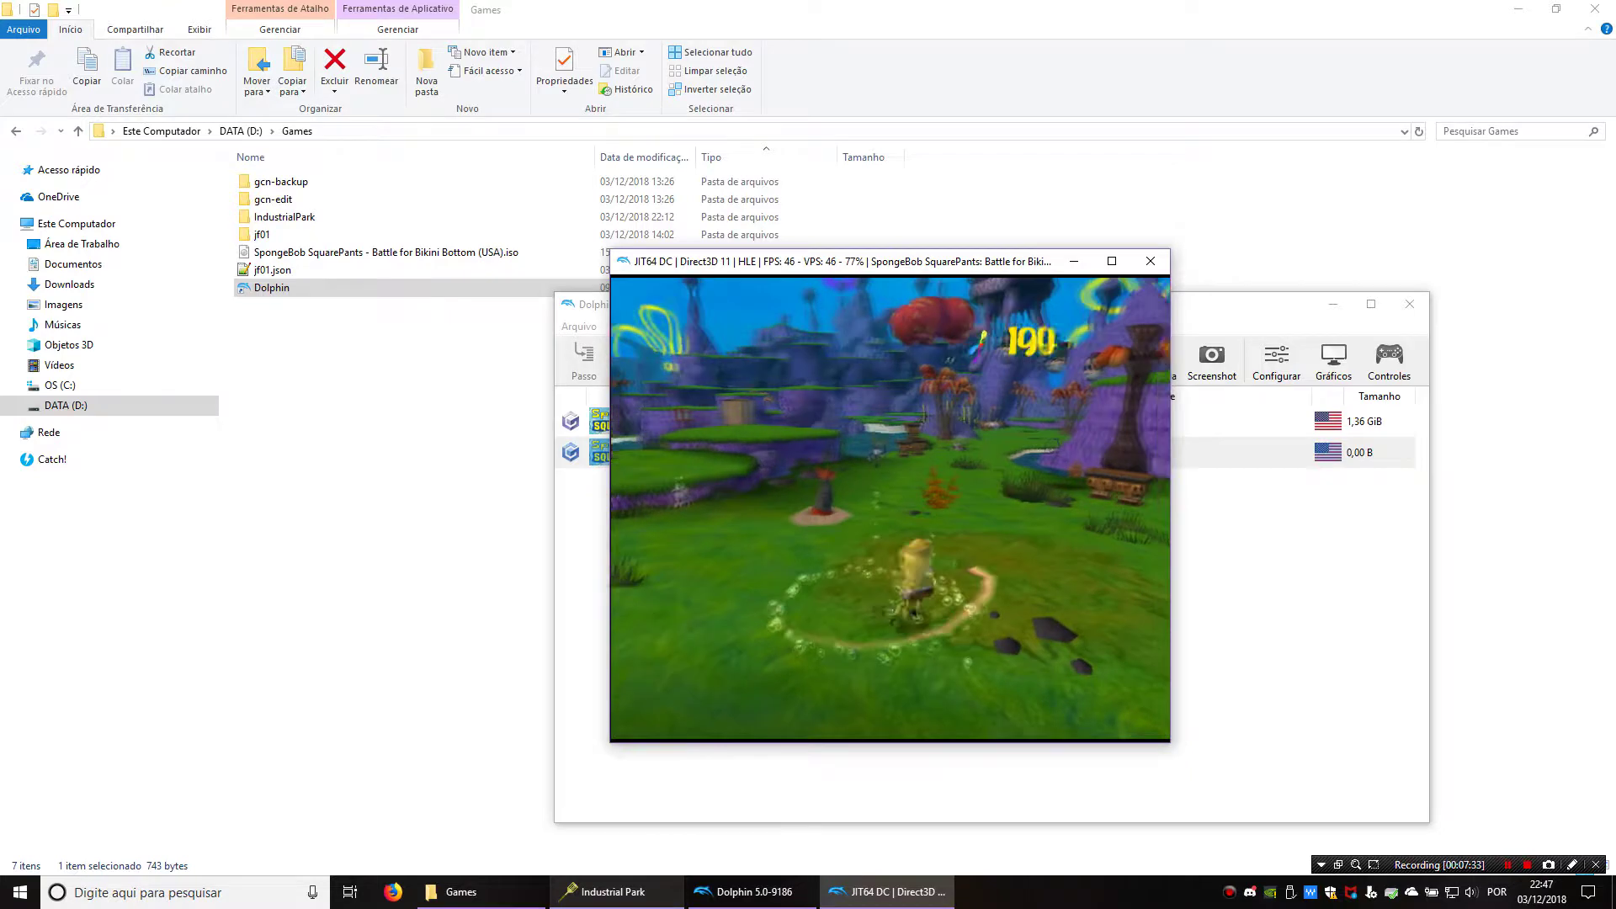
- Run SpongeBob out of the trigger area and back in to test whether the shiny object reward repeats
{"action": "key", "text": "Down"}
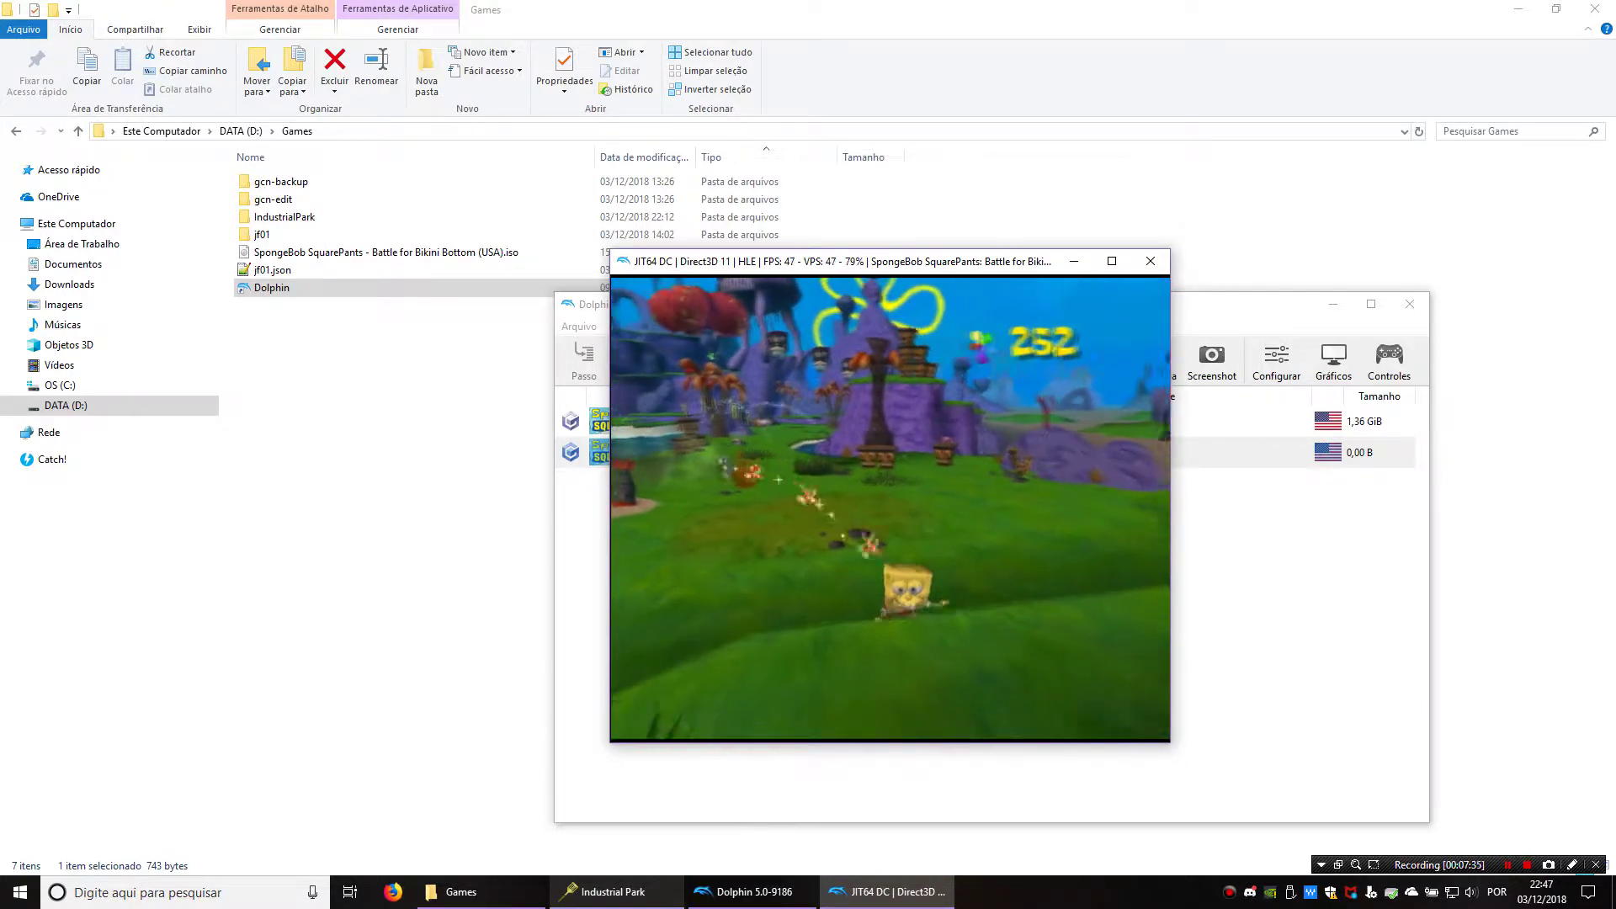
{"action": "key", "text": "Right"}
{"action": "key", "text": "Left"}
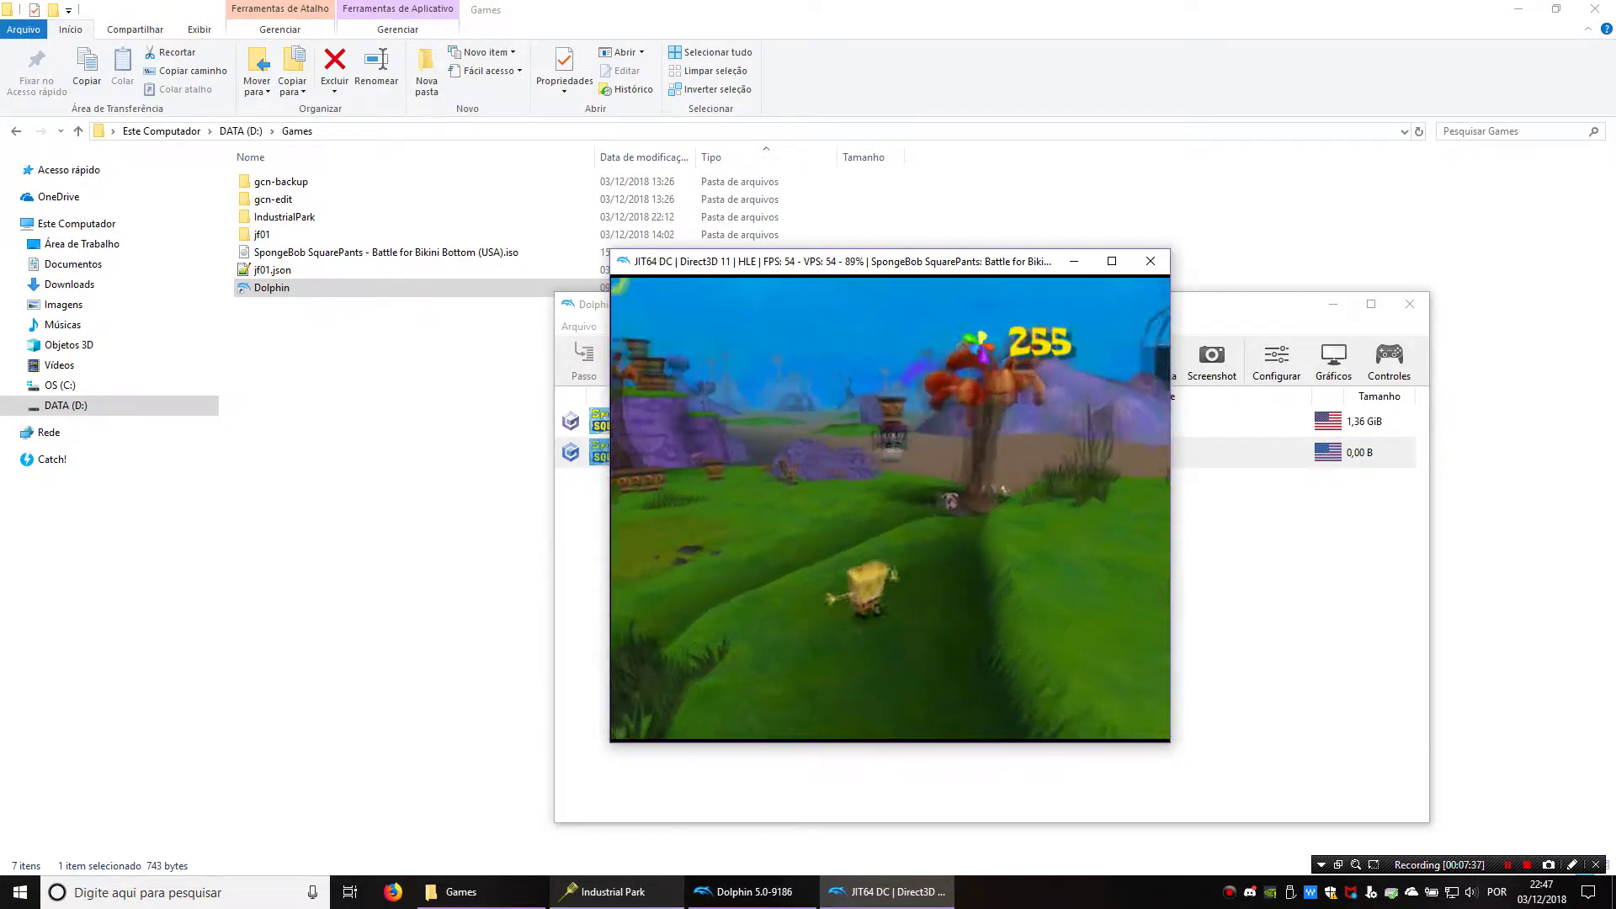
{"action": "key", "text": "Up"}
{"action": "key", "text": "Right"}
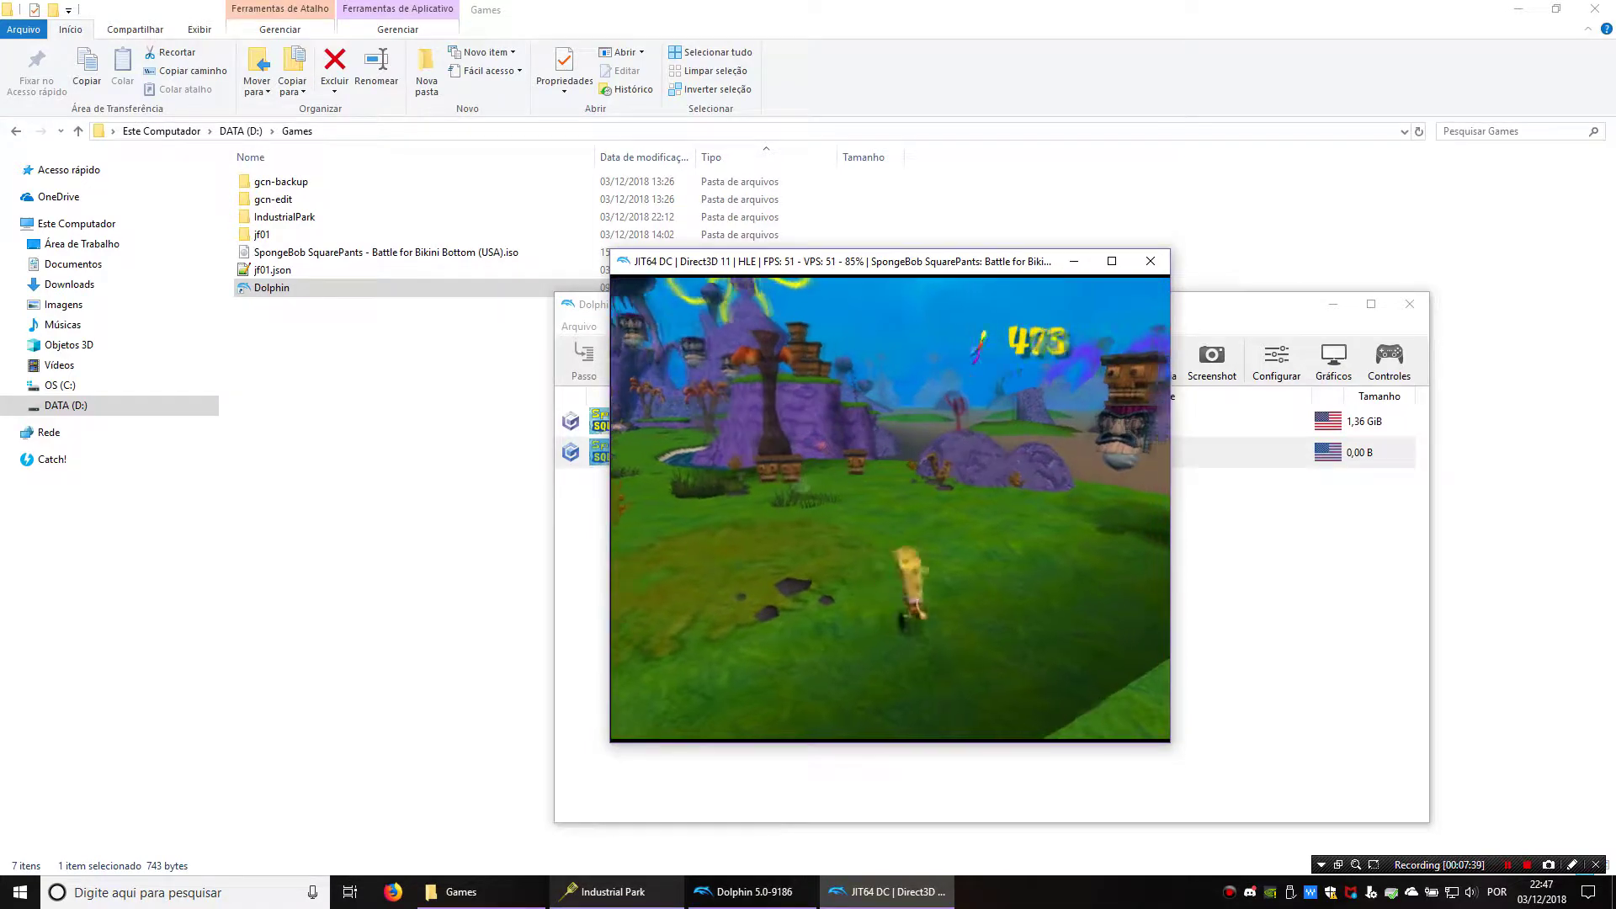
{"action": "key", "text": "Left"}
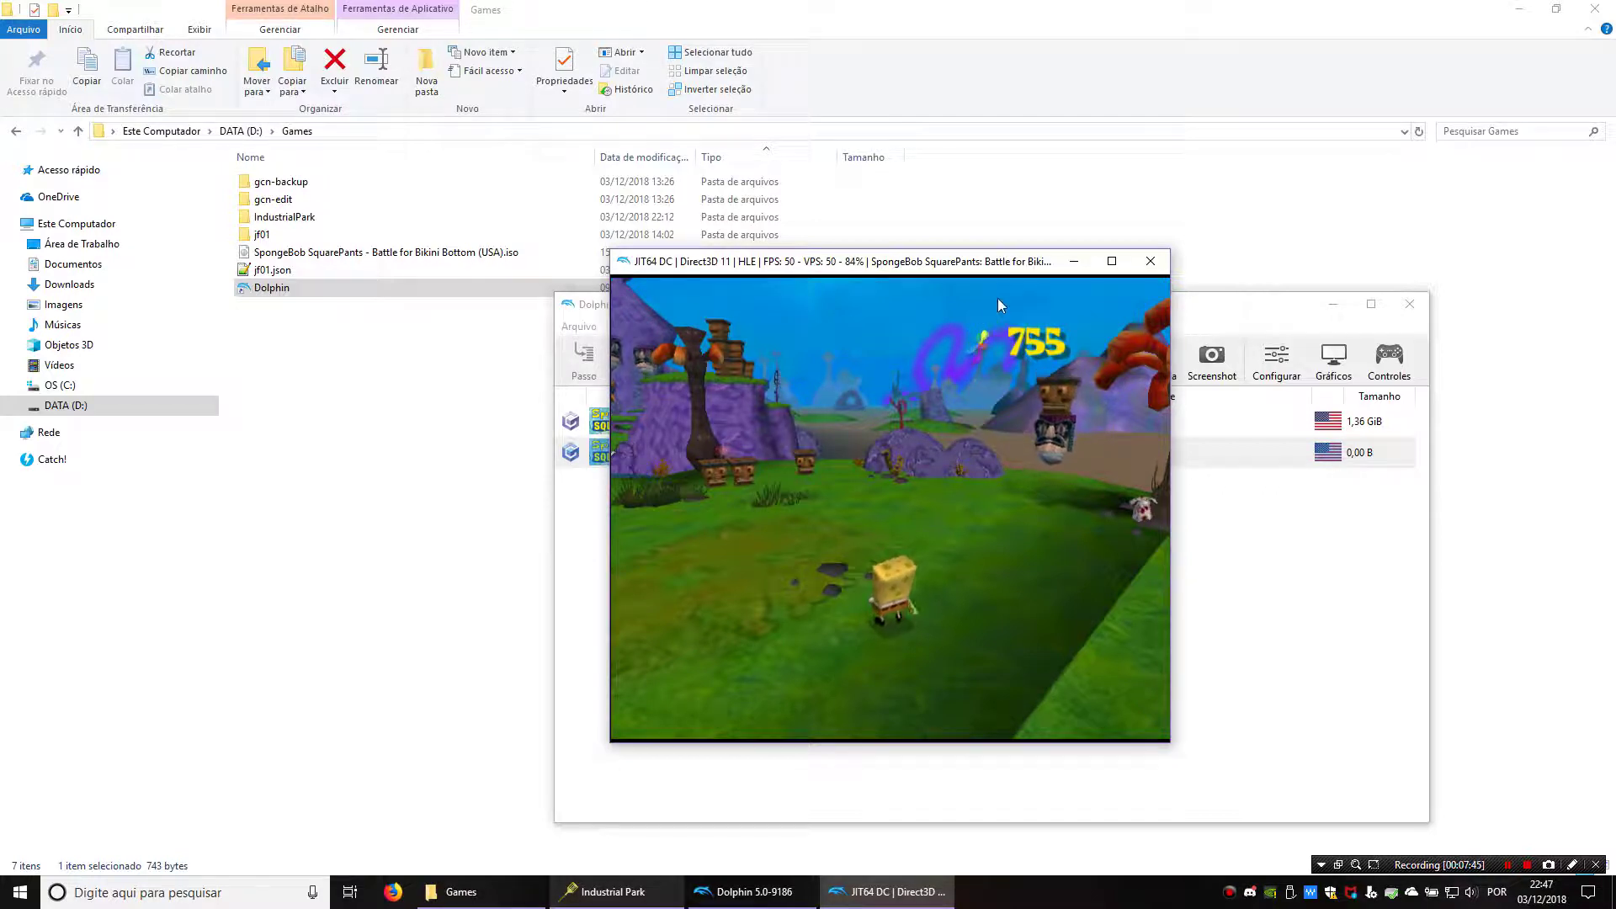
- Stop the running game, get Dolphin out of the way and switch back to Industrial Park
{"action": "left_click", "coordinate": [1150, 261]}
{"action": "left_click", "coordinate": [976, 591]}
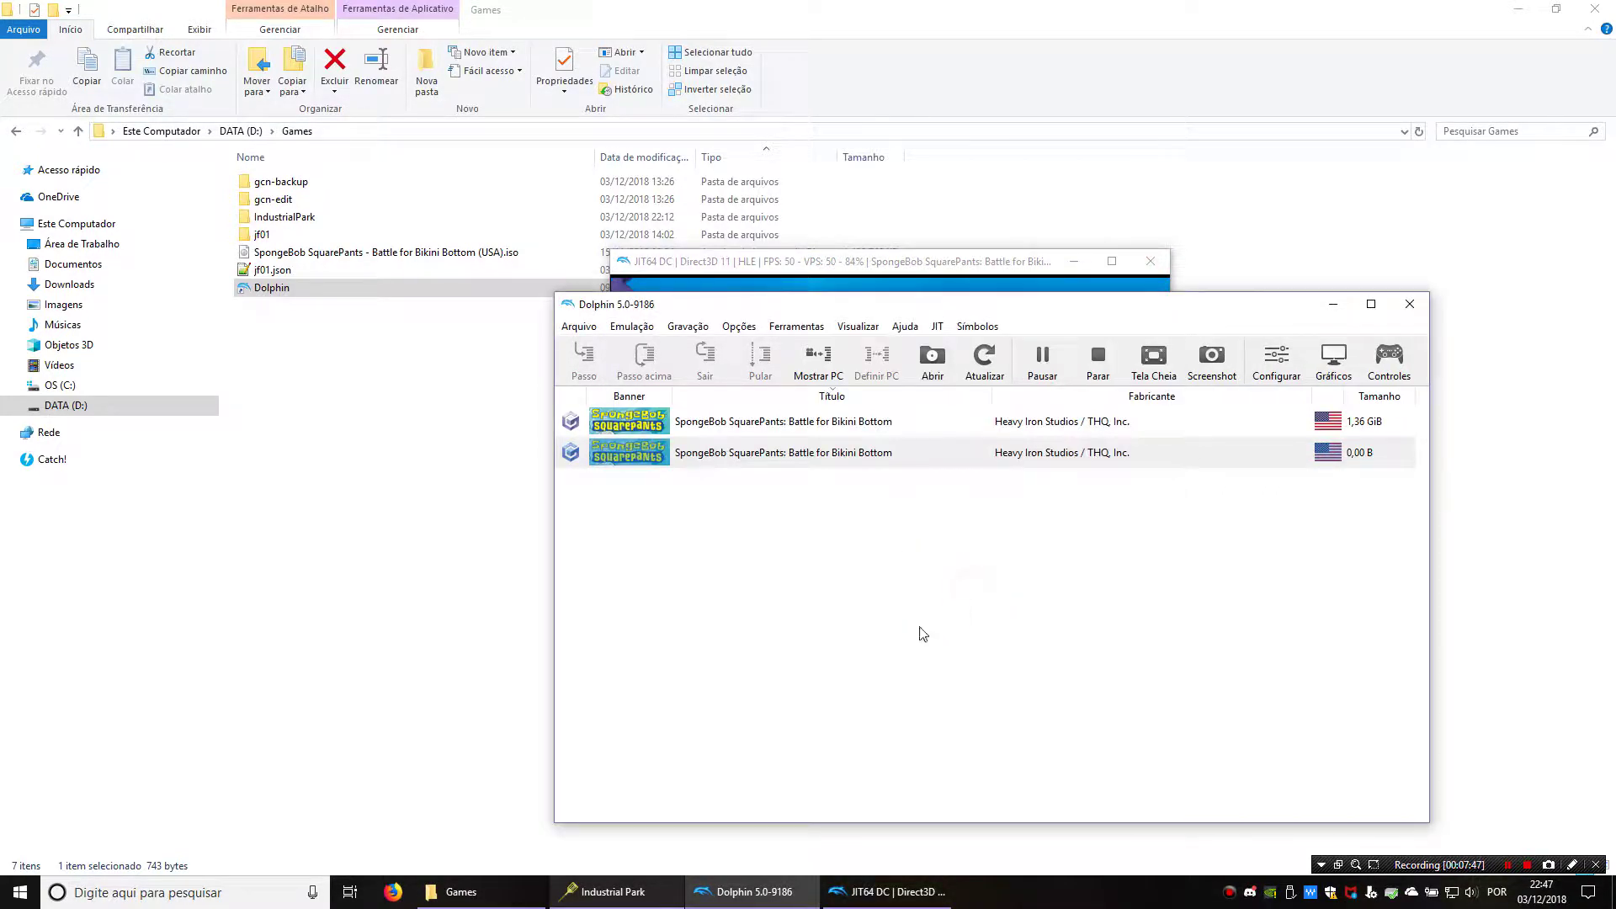
{"action": "left_click", "coordinate": [652, 897]}
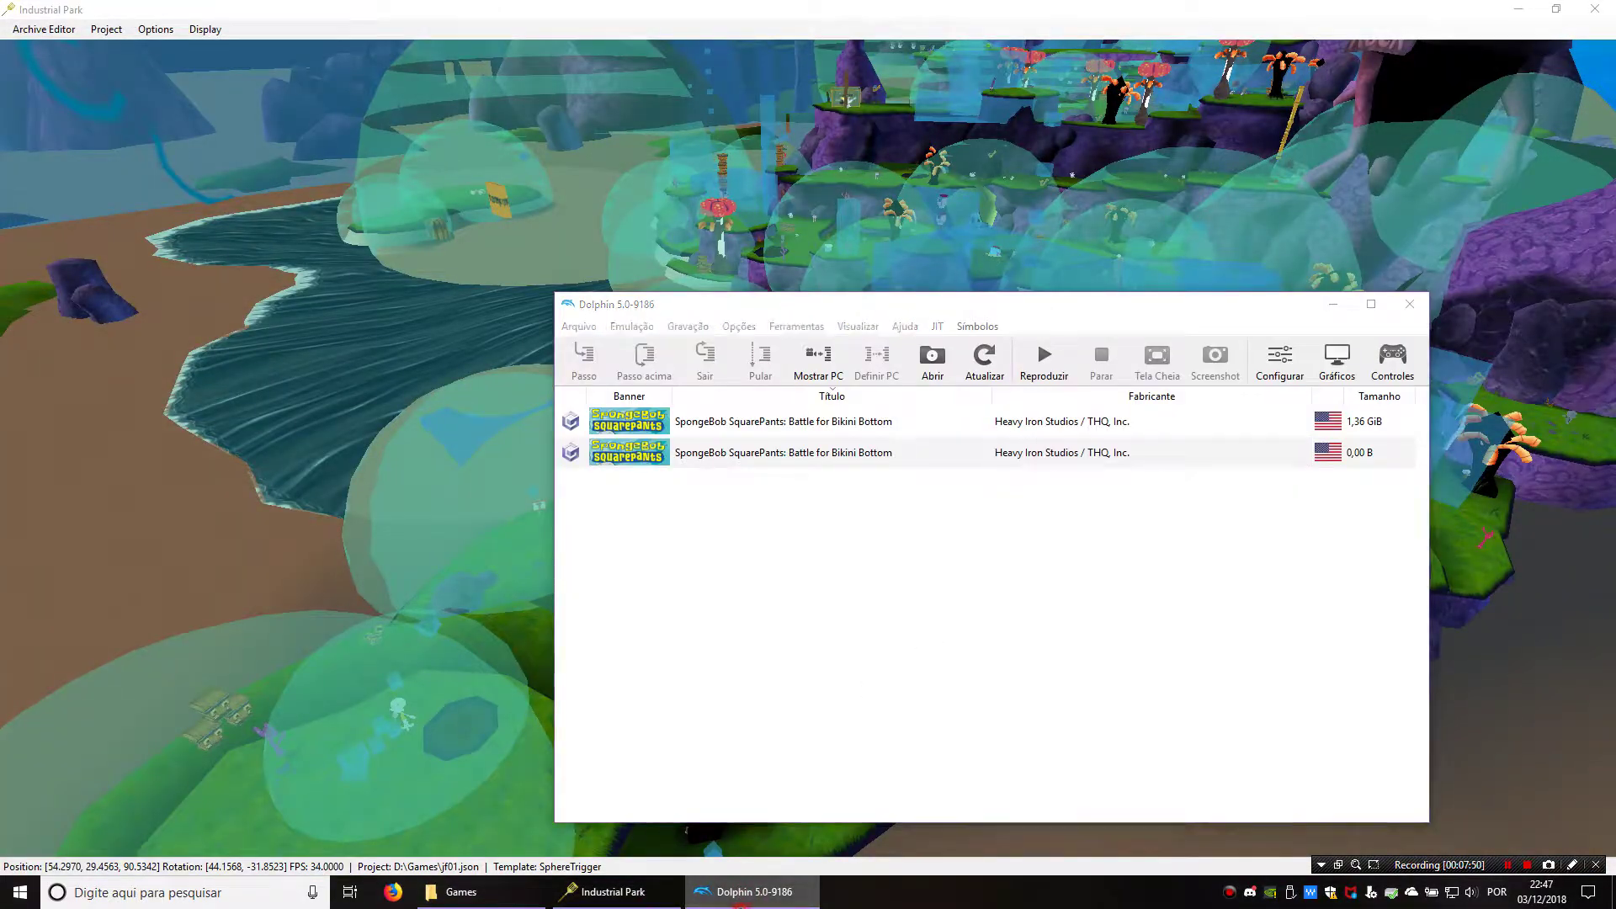
{"action": "left_click", "coordinate": [741, 900]}
- Select the new sphere trigger over the grassy area in the level view
{"action": "middle_click_drag", "start_coordinate": [939, 630], "coordinate": [680, 669]}
{"action": "scroll", "coordinate": [680, 668], "scroll_direction": "down", "scroll_amount": 3}
{"action": "scroll", "coordinate": [680, 668], "scroll_direction": "up", "scroll_amount": 5}
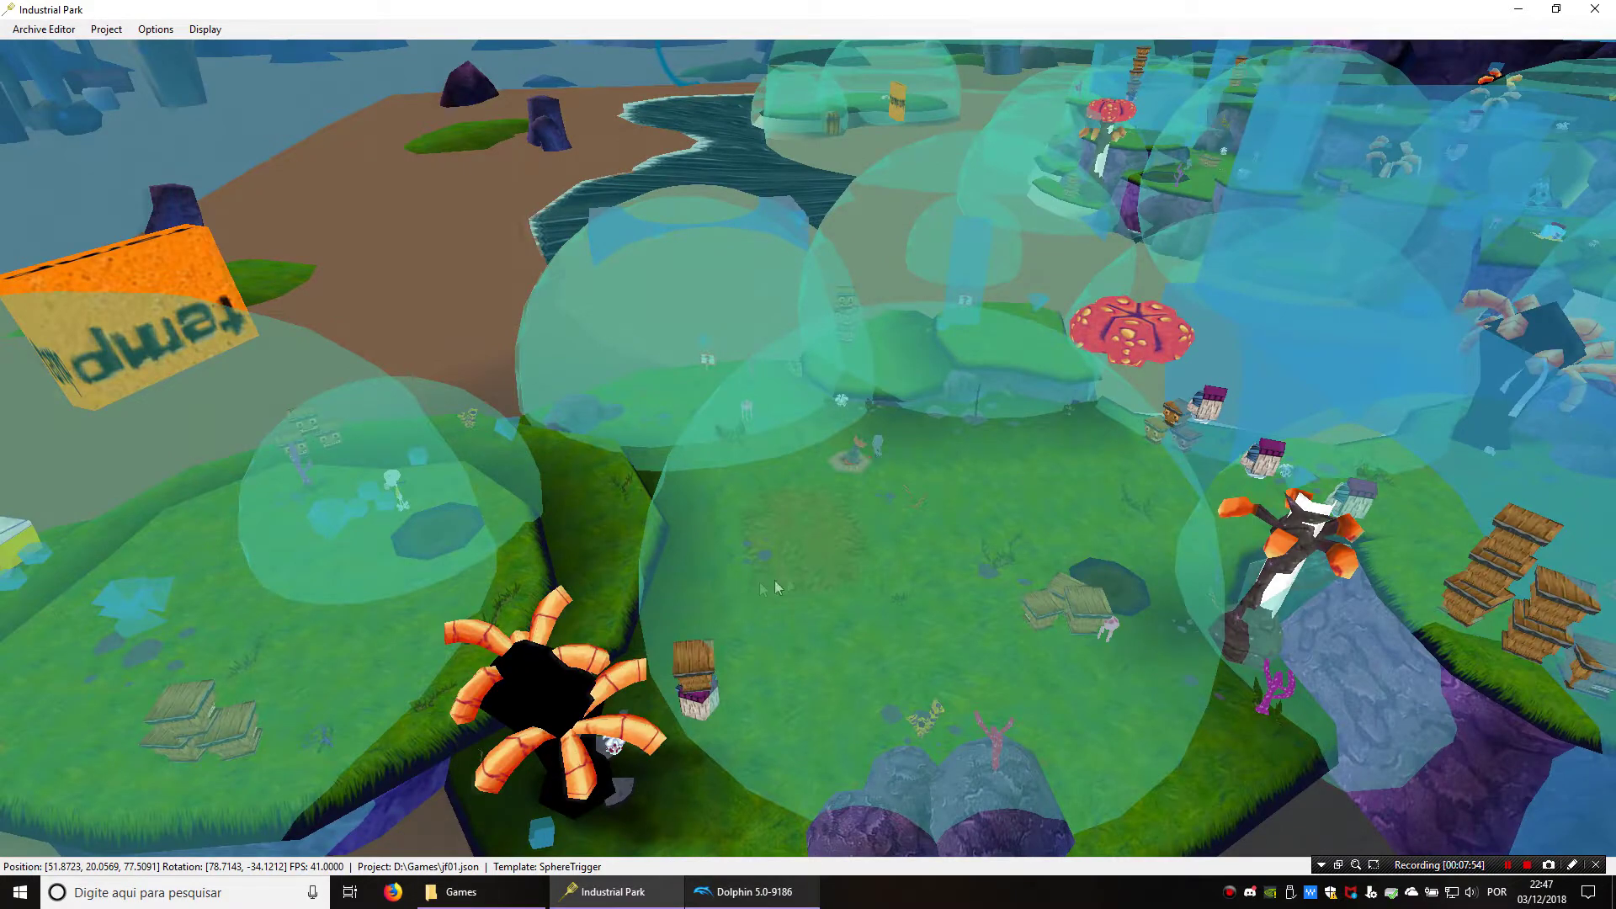
{"action": "middle_click_drag", "start_coordinate": [775, 581], "coordinate": [795, 577]}
{"action": "scroll", "coordinate": [795, 577], "scroll_direction": "down", "scroll_amount": 3}
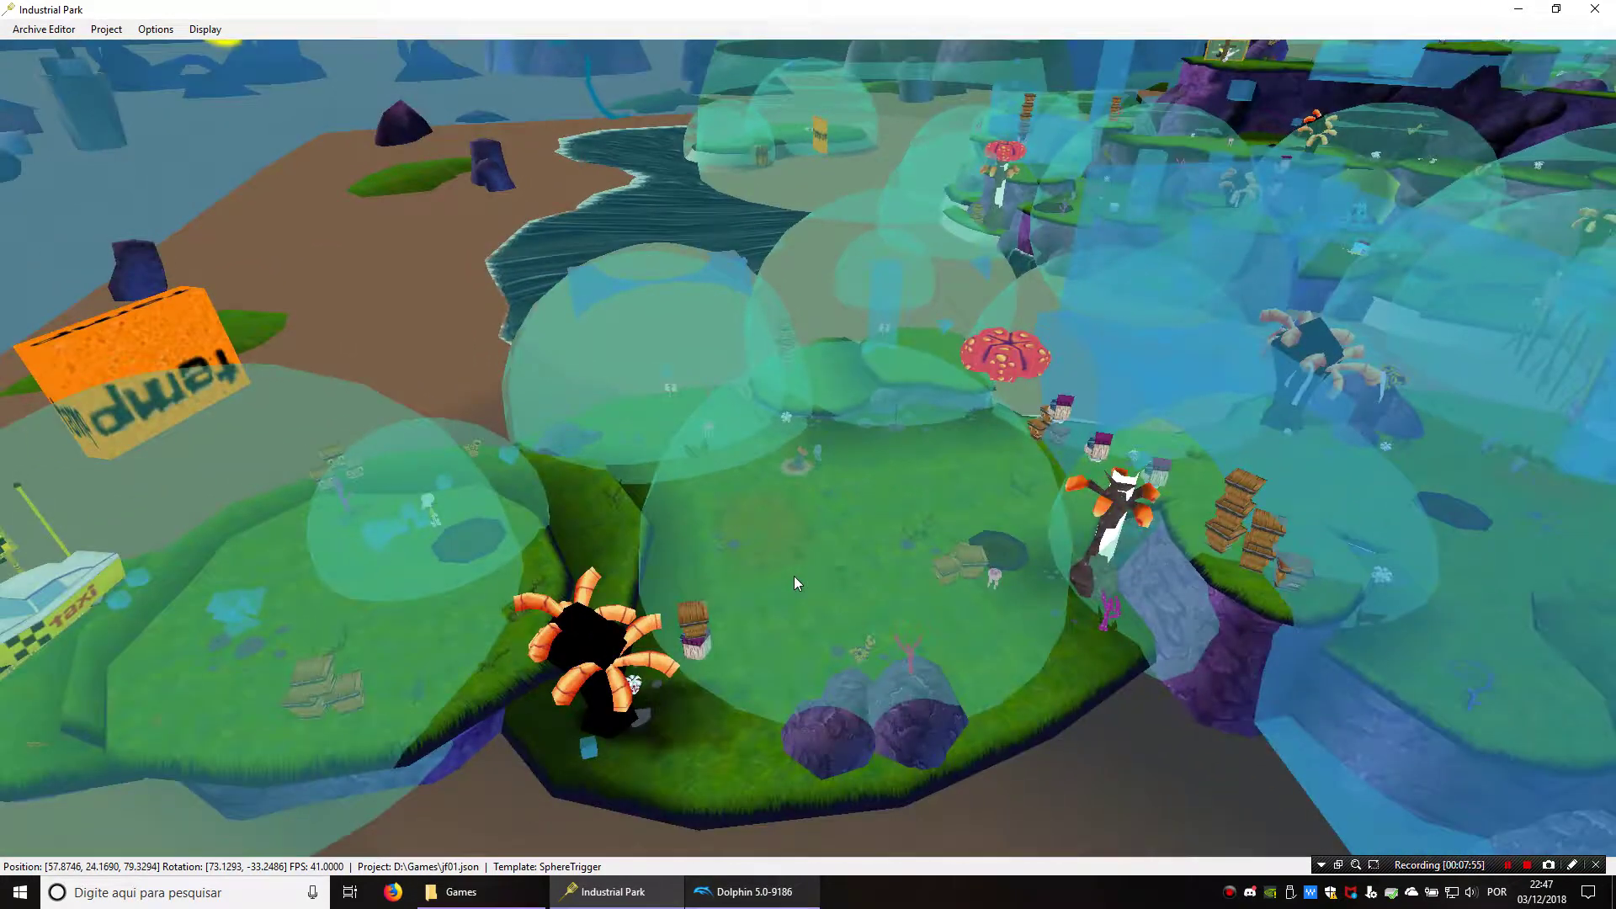
{"action": "left_click", "coordinate": [835, 499]}
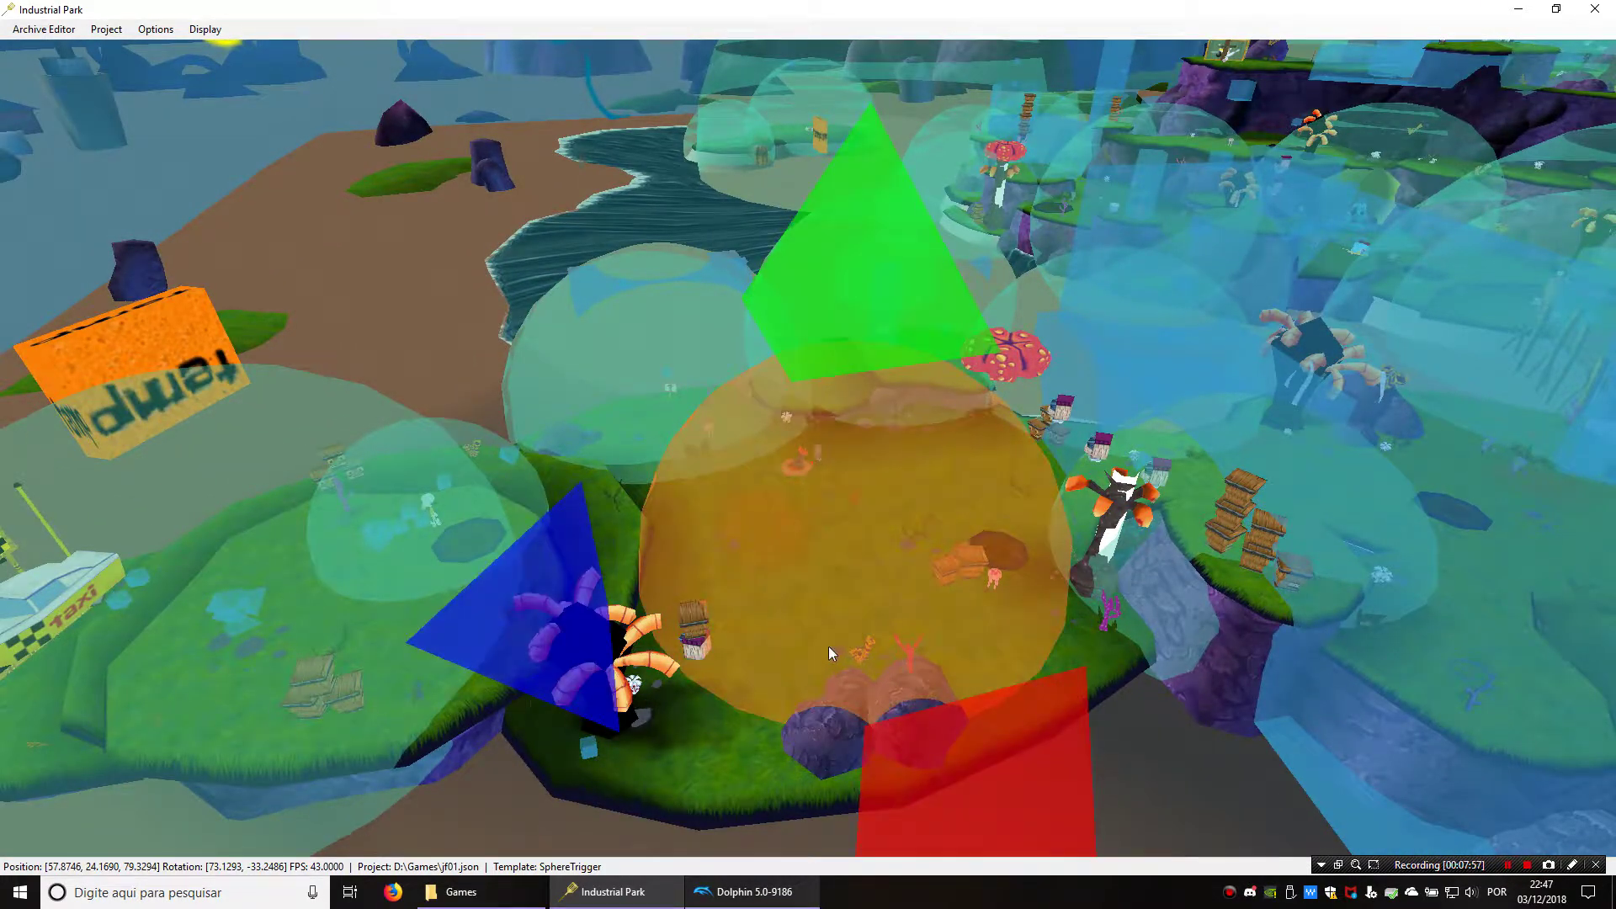